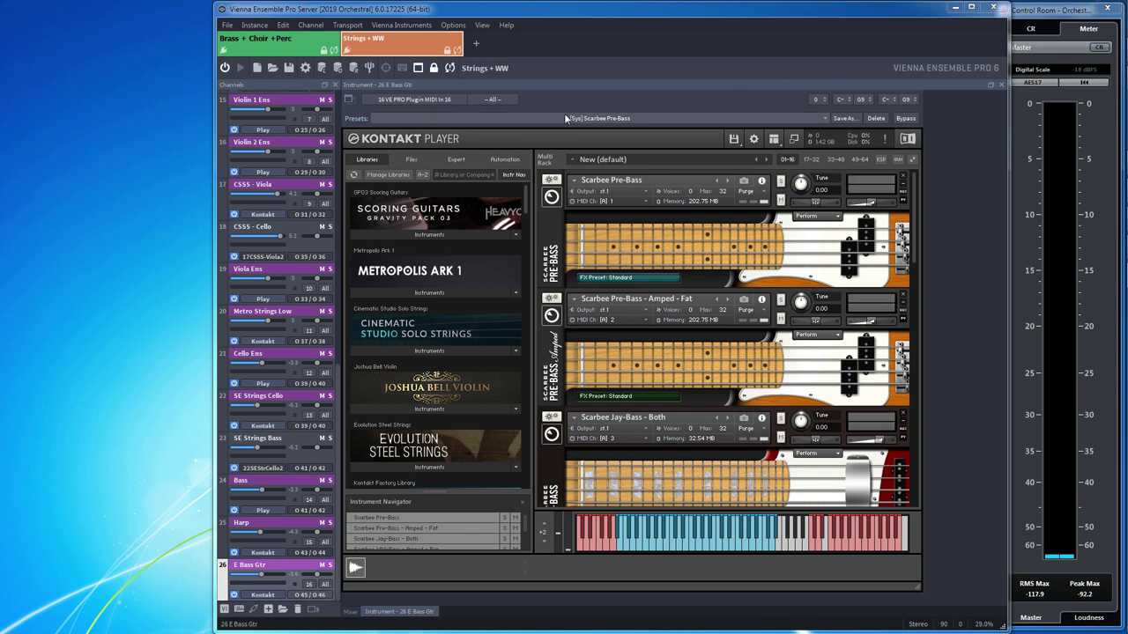
# - Show the Piccolo channel's Hollywood Orchestral Woodwinds player with its FL Flutter Trng patch
pyautogui.moveTo(568, 10); pyautogui.dragTo(550, 13)
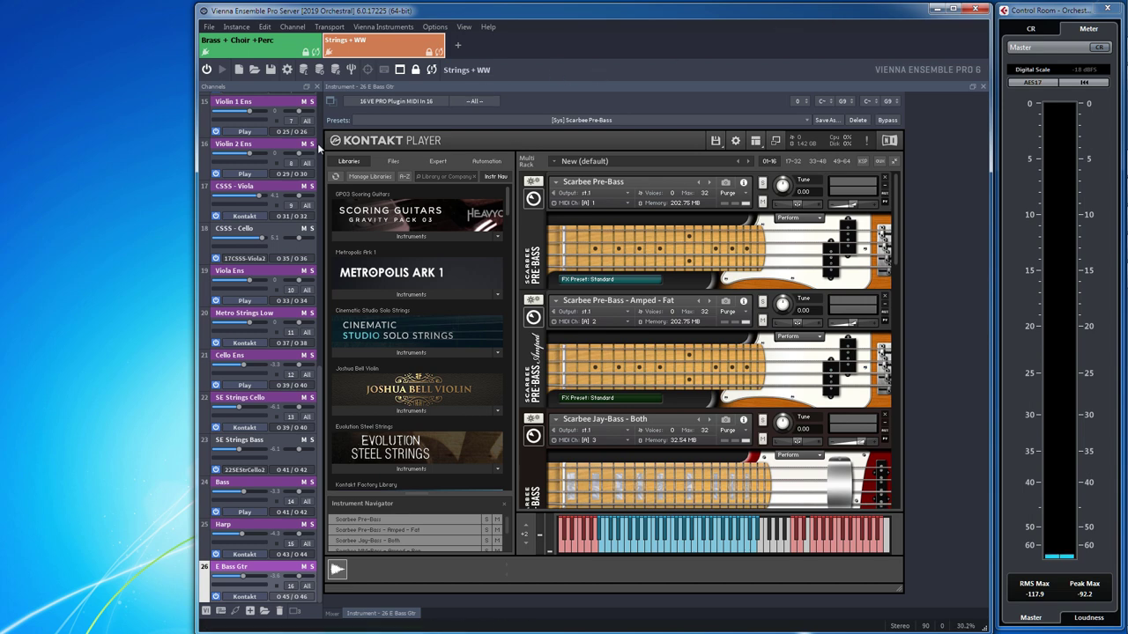
pyautogui.scroll(10, 321, 132)
pyautogui.scroll(2, 322, 118)
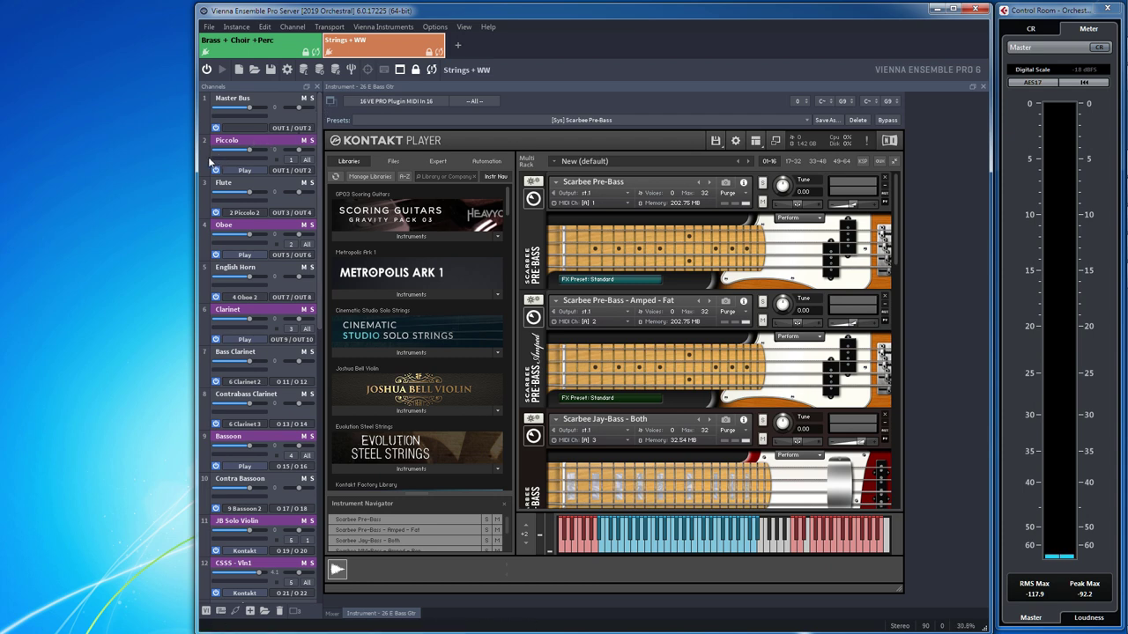
pyautogui.click(210, 161)
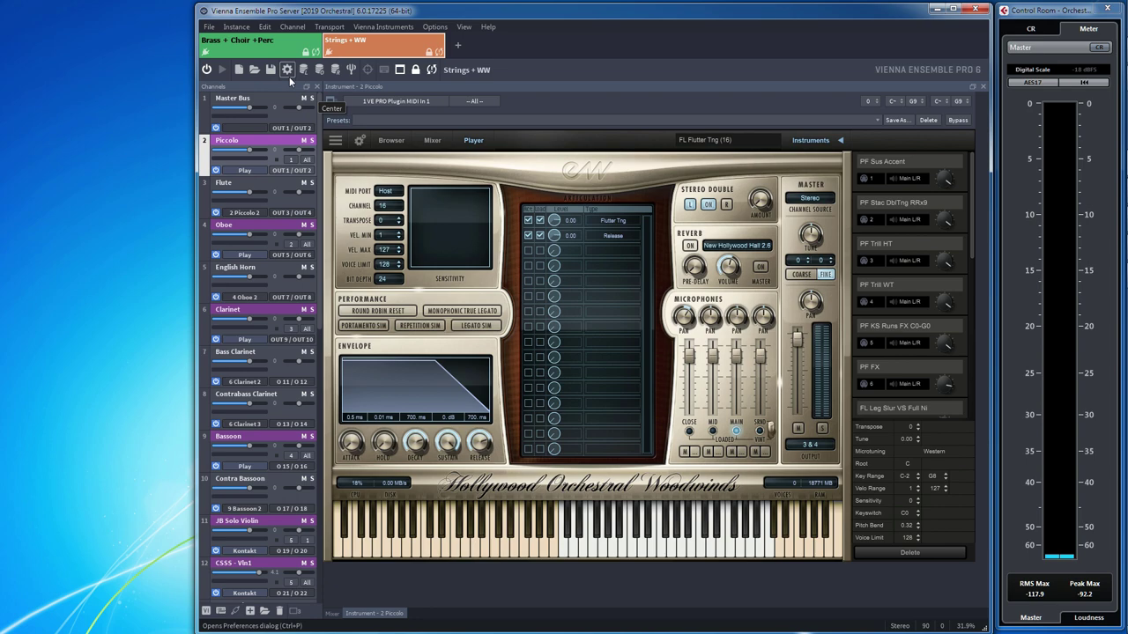
# - Bring up the Brass + Choir + Perc instance's mixer and browse its menus
pyautogui.click(261, 51)
pyautogui.click(371, 50)
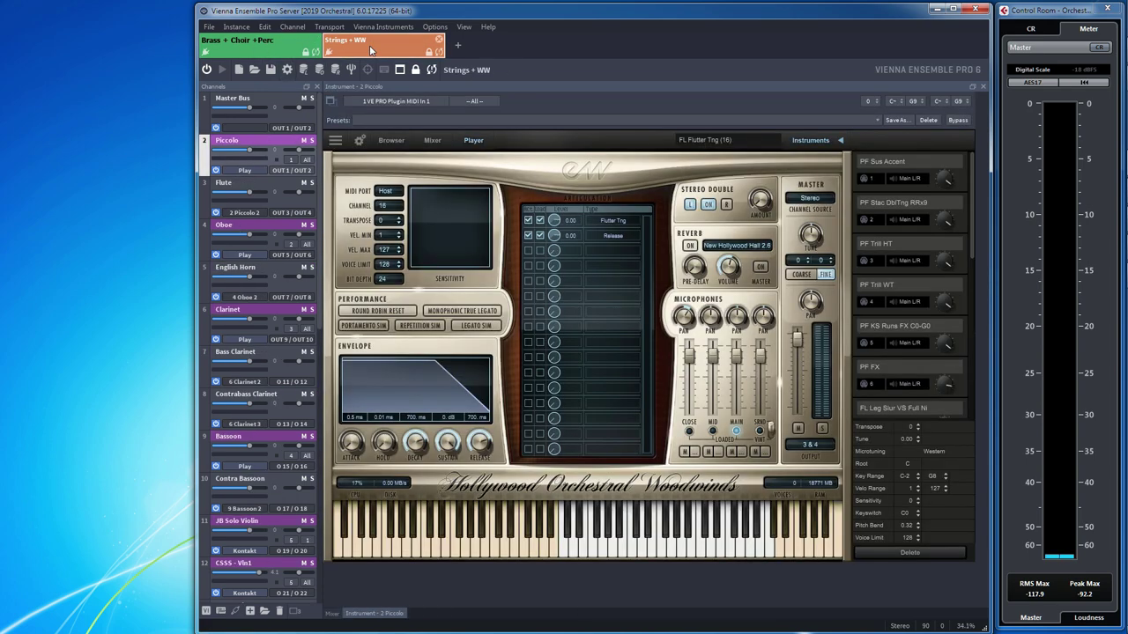
pyautogui.click(285, 46)
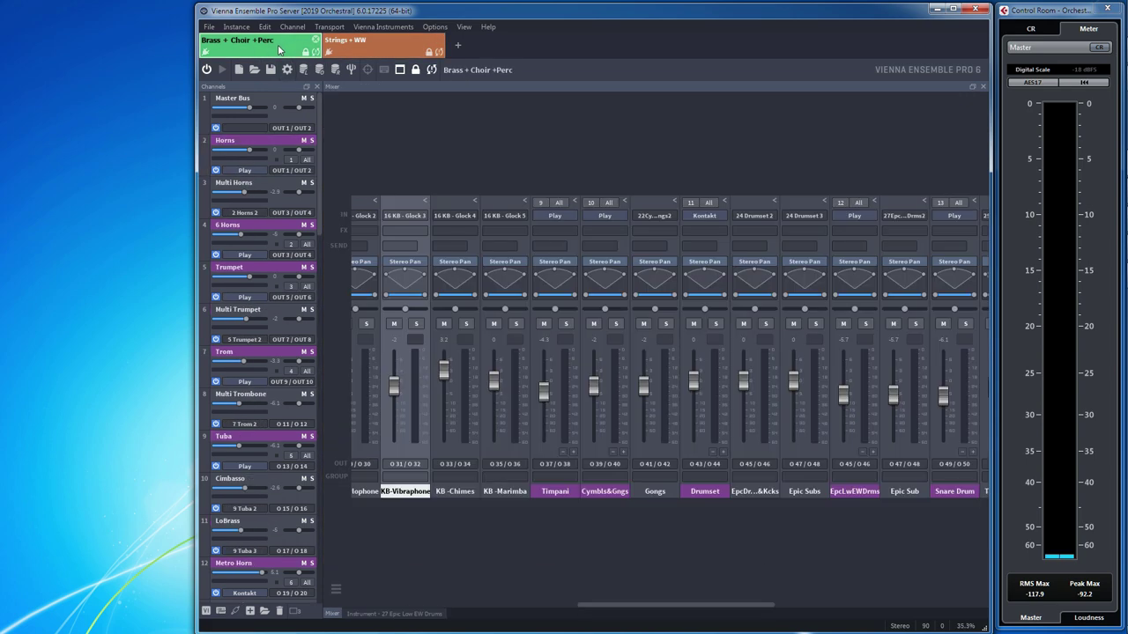
pyautogui.click(354, 46)
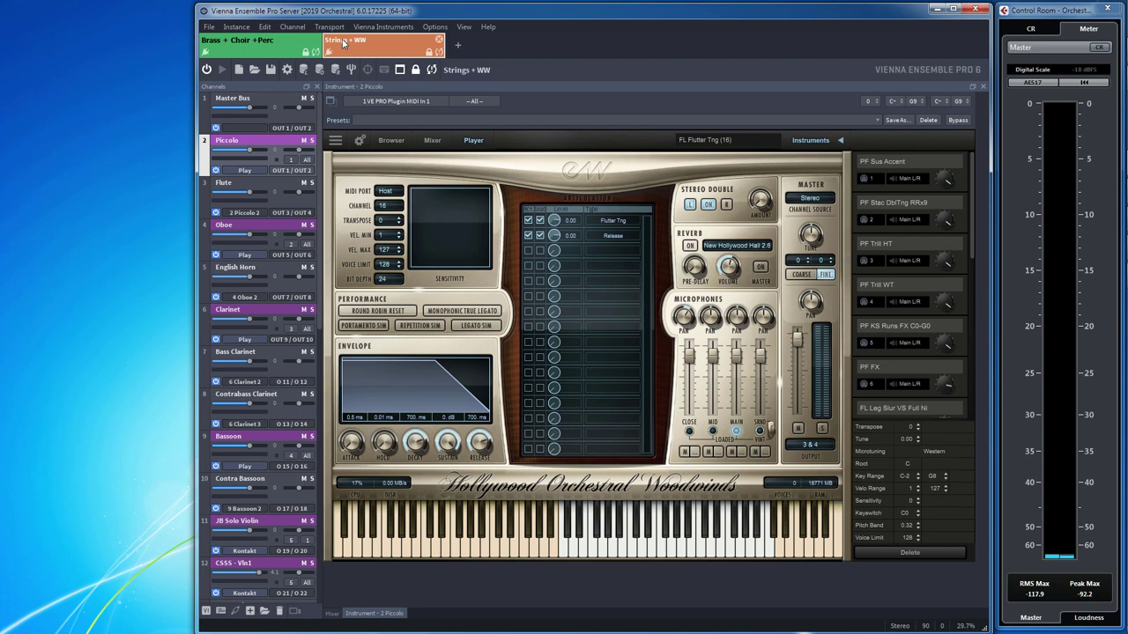
pyautogui.click(270, 44)
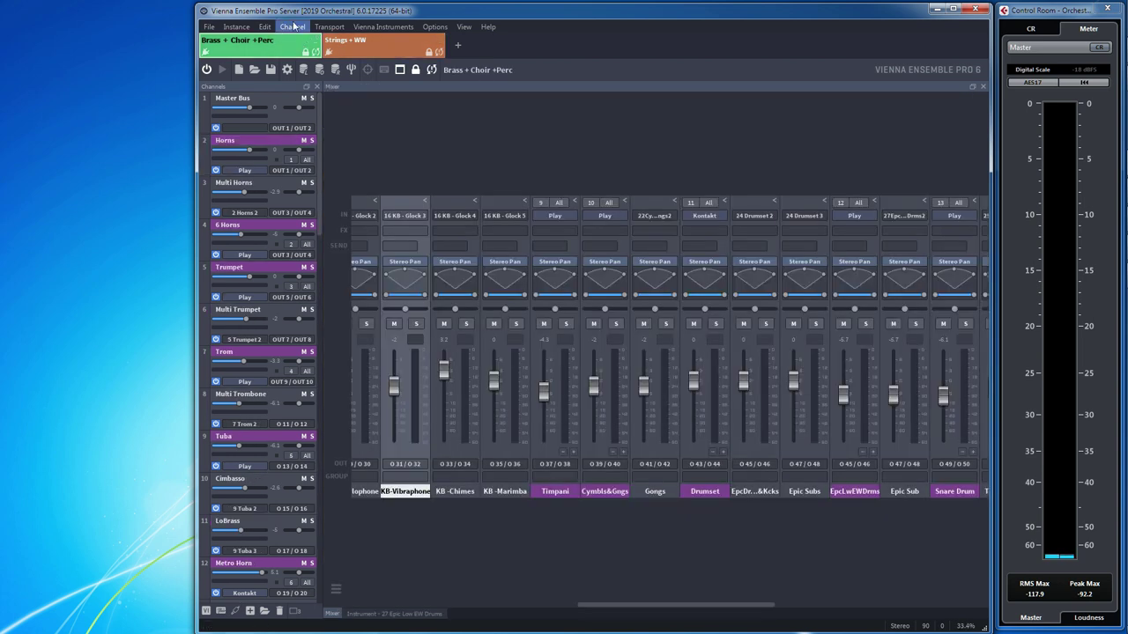
pyautogui.click(326, 26)
pyautogui.moveTo(292, 28)
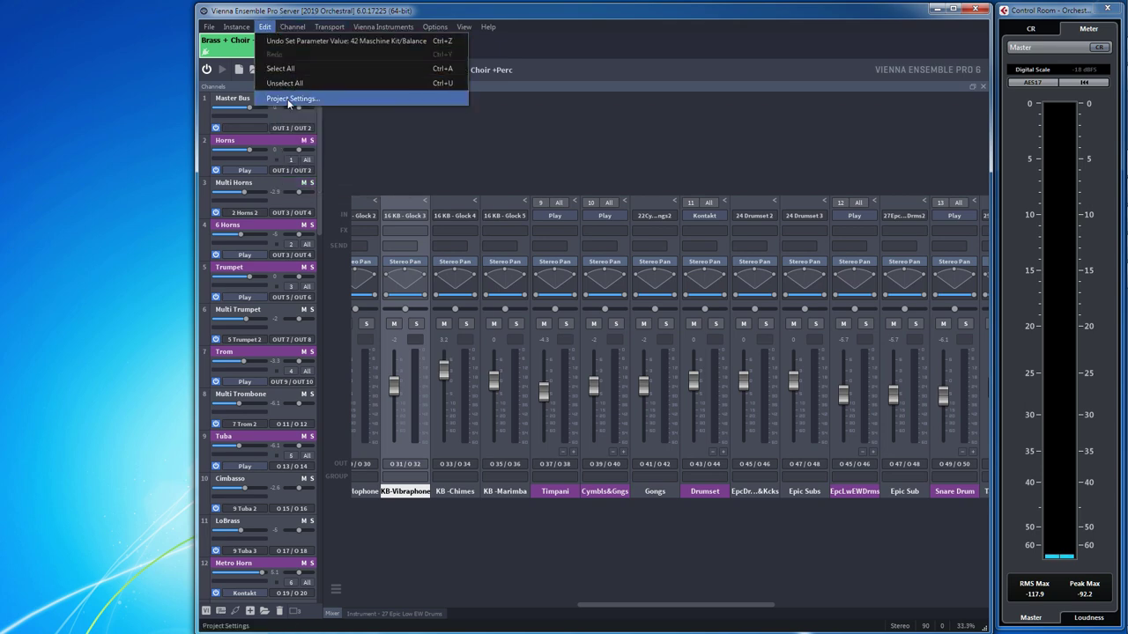
pyautogui.click(288, 98)
pyautogui.click(686, 374)
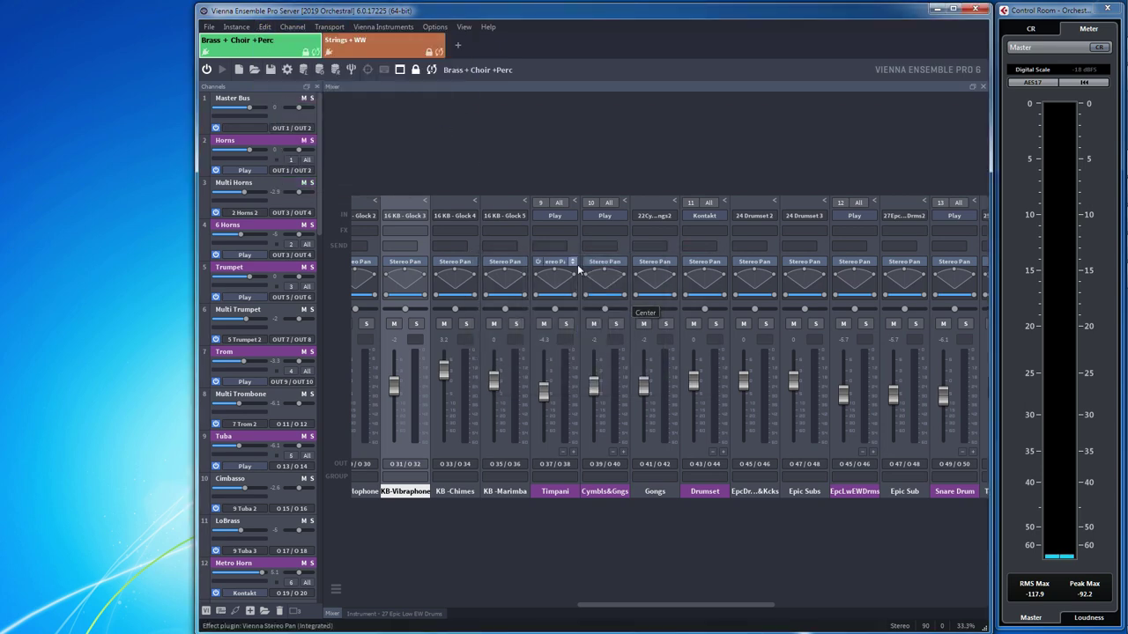
pyautogui.click(287, 71)
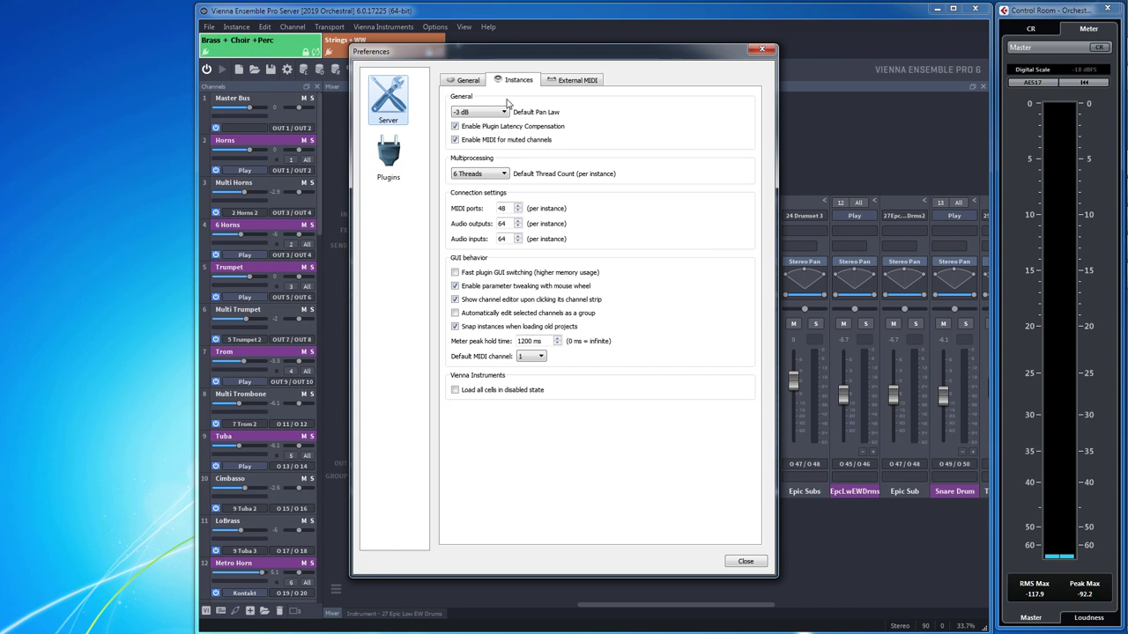
pyautogui.click(569, 81)
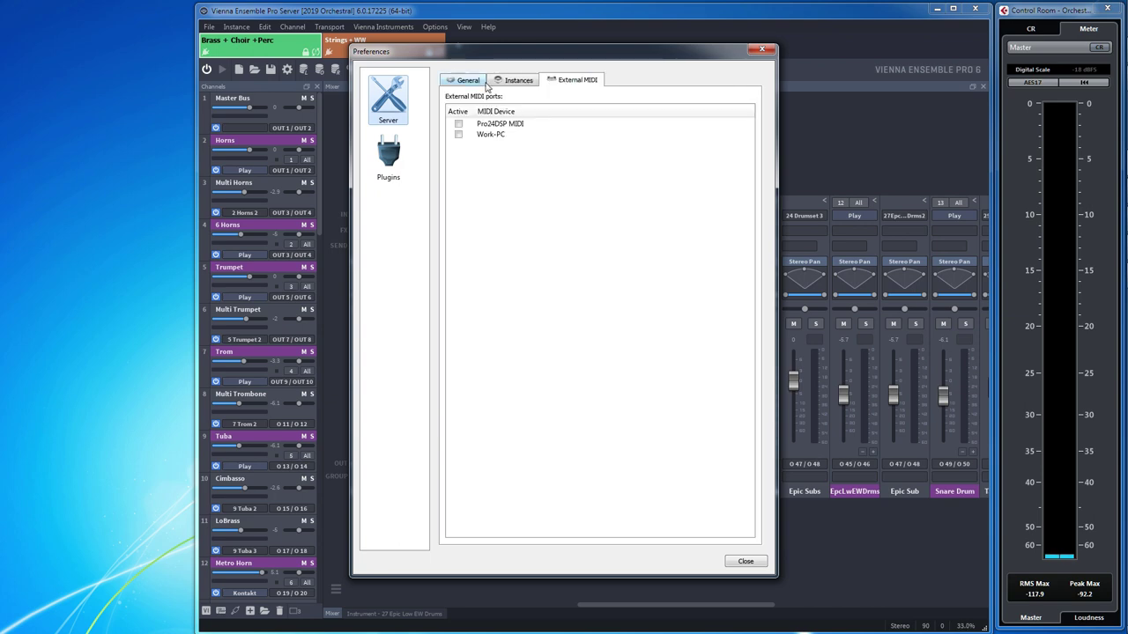
pyautogui.click(468, 80)
pyautogui.click(502, 81)
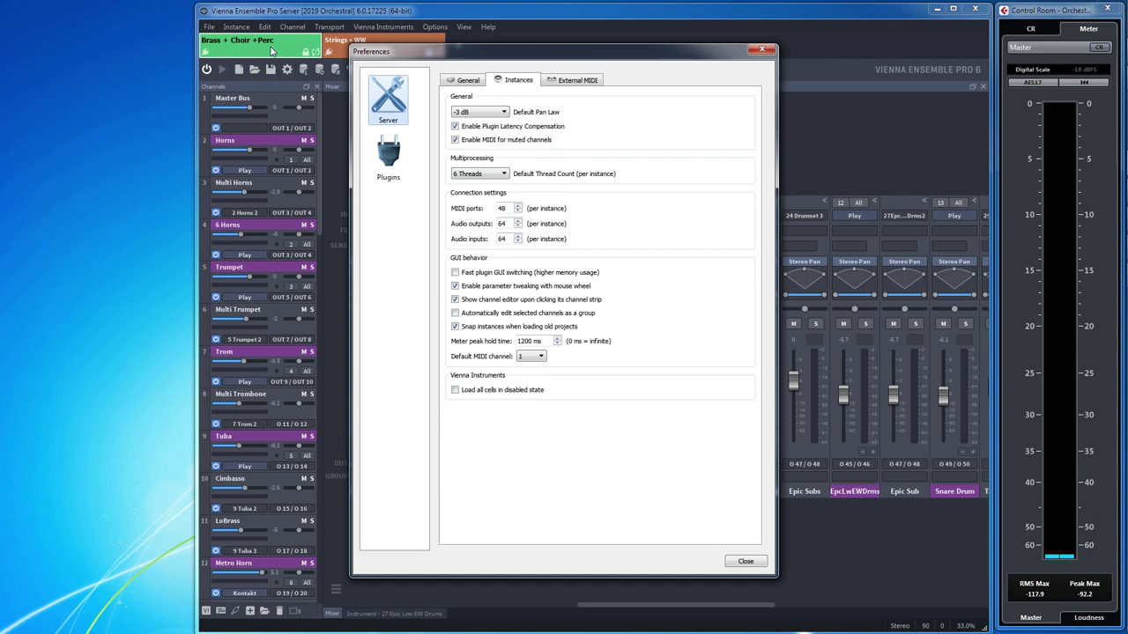
pyautogui.moveTo(459, 56); pyautogui.dragTo(611, 56)
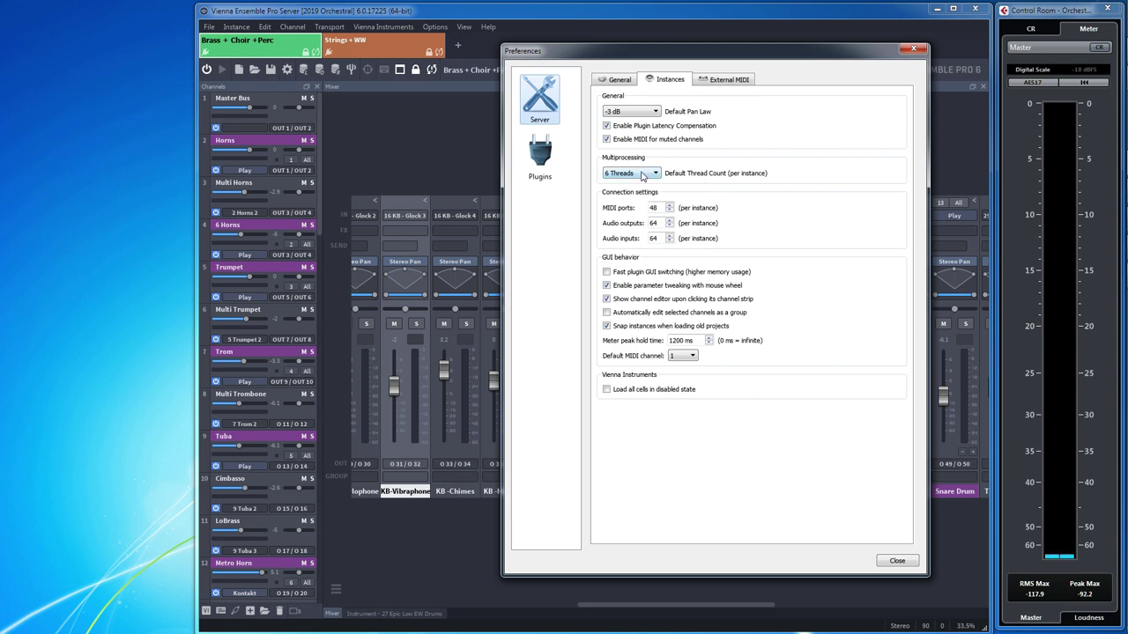
pyautogui.click(896, 561)
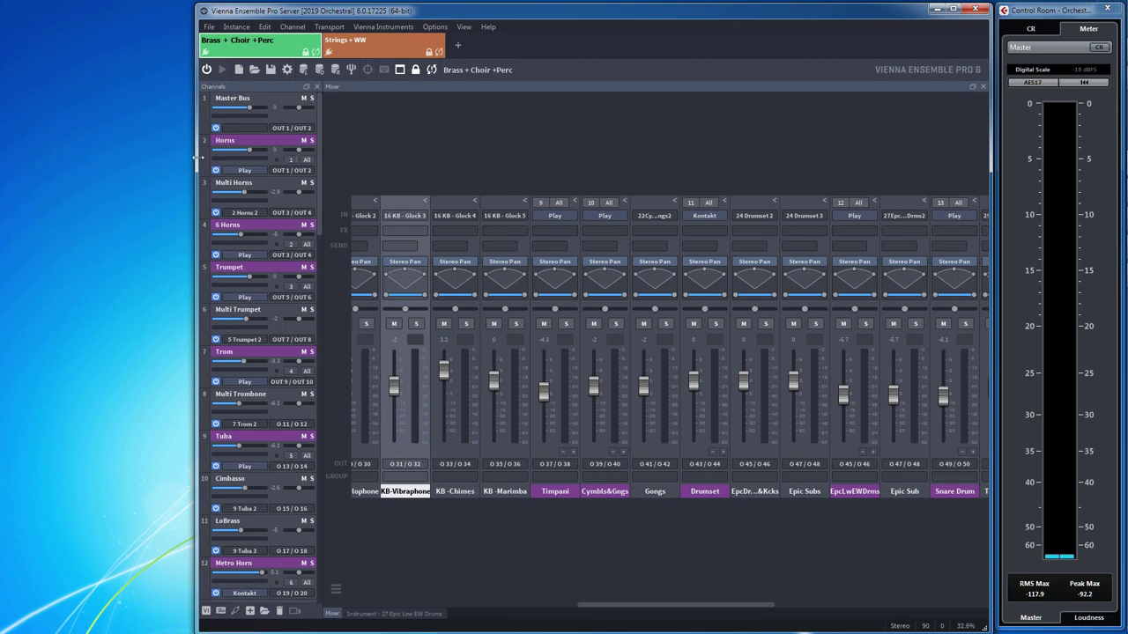
# - Open the Horns player and make 1FH Staccatissimo RRx9 MOD (2) the active instrument
pyautogui.doubleClick(232, 157)
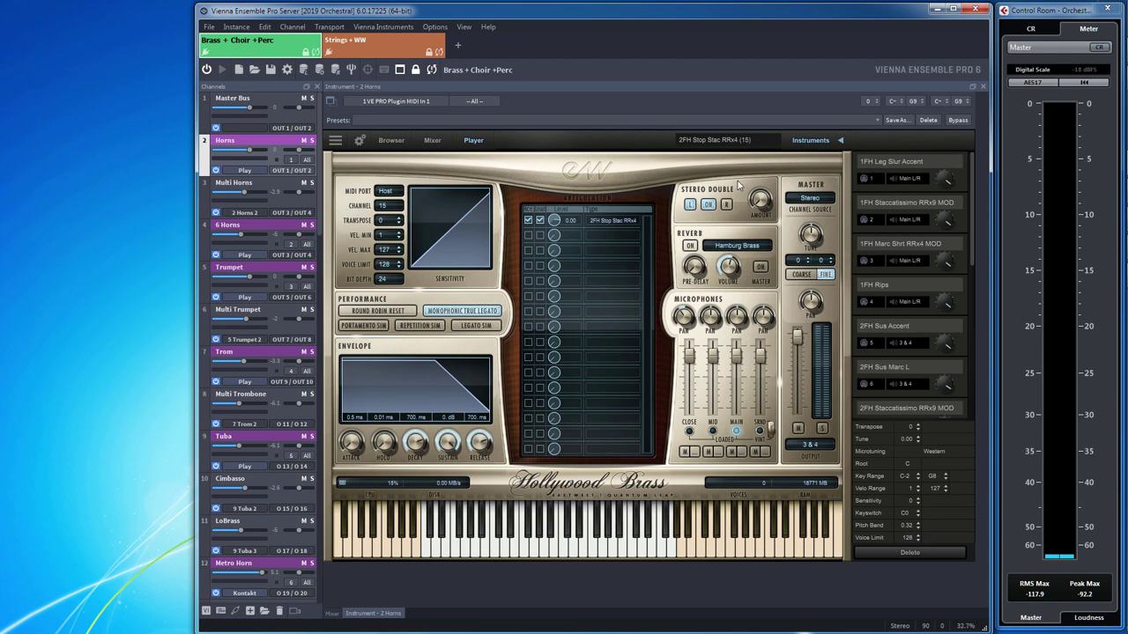
pyautogui.click(746, 143)
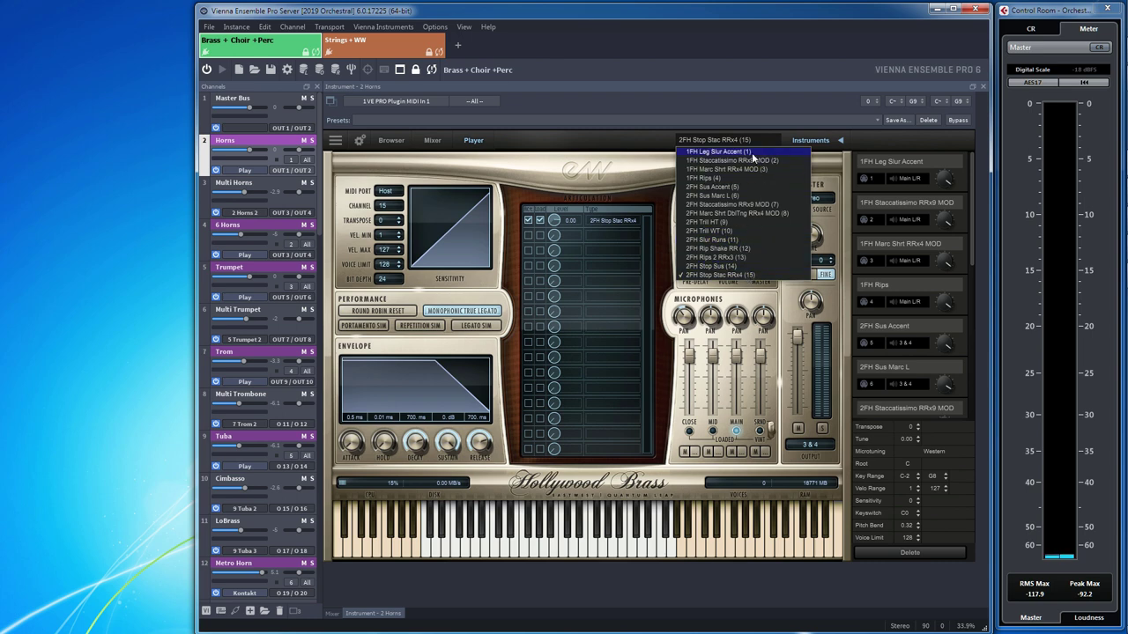
pyautogui.click(751, 160)
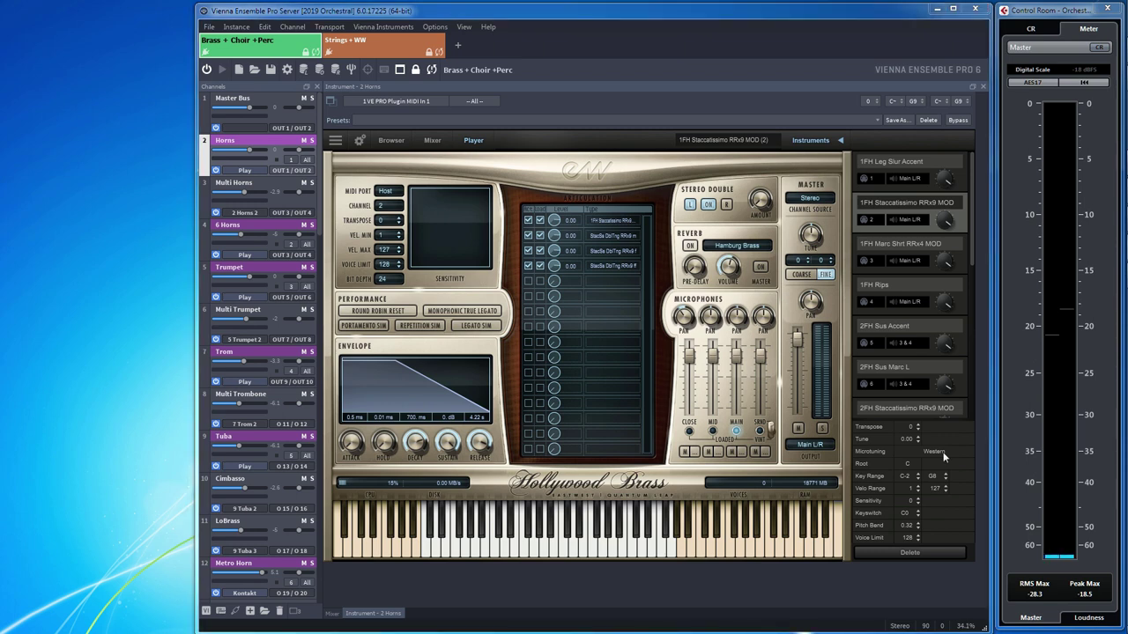
pyautogui.click(747, 142)
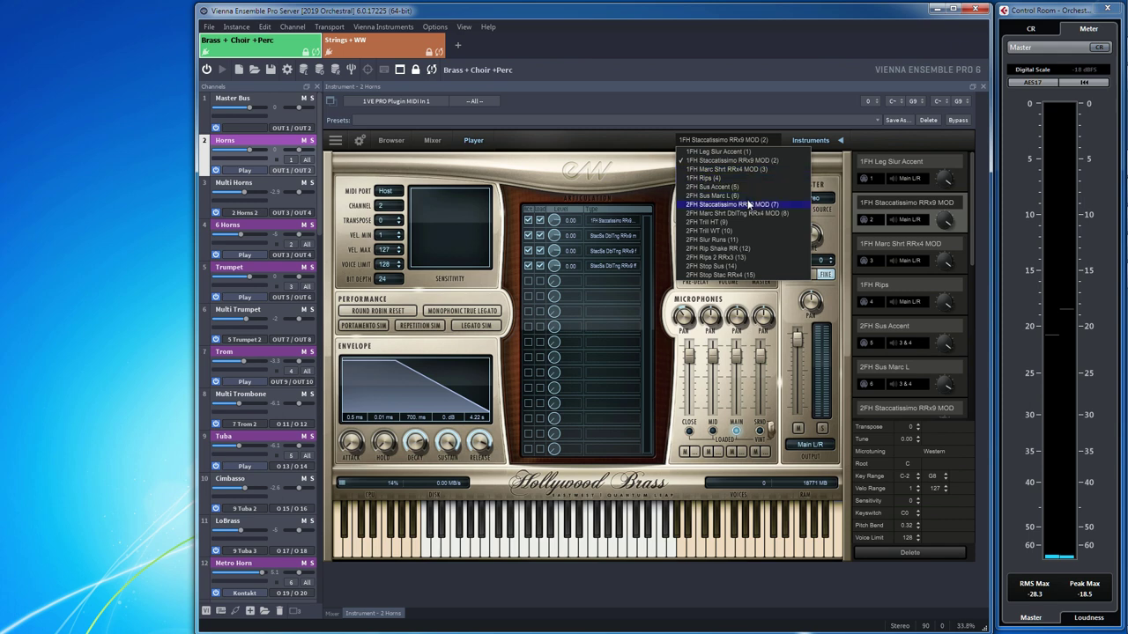
pyautogui.click(834, 123)
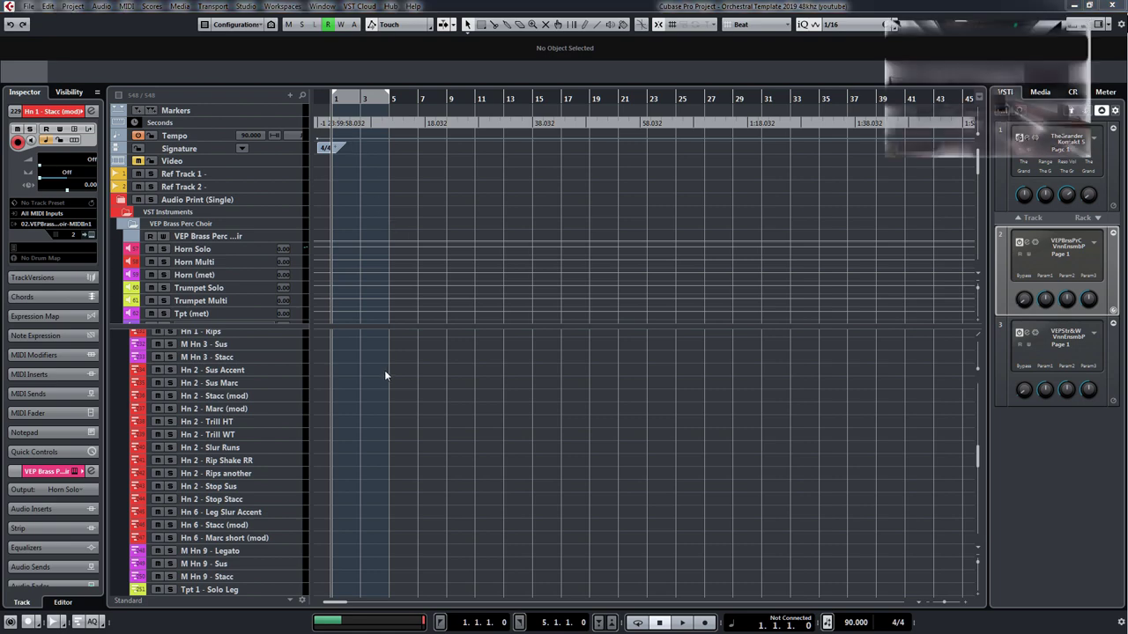
# - Check the Hn 1 articulation tracks' MIDI channel, leaving it at 1, then move to Tpt 1 - Marc (mod)
pyautogui.scroll(5, 384, 370)
pyautogui.scroll(-3, 368, 546)
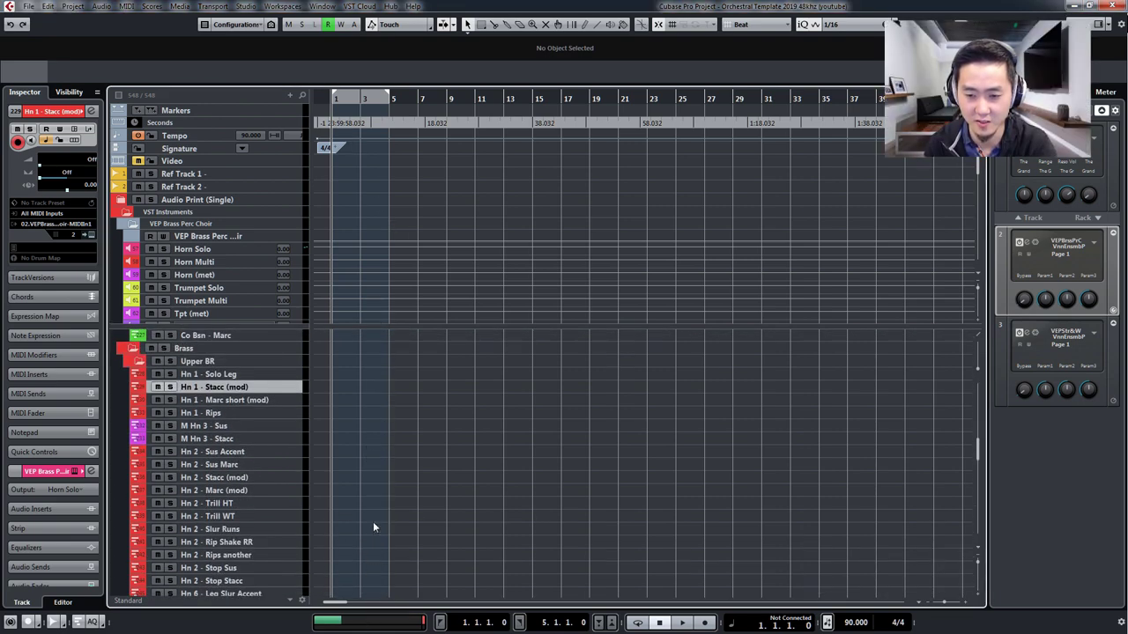
pyautogui.click(293, 379)
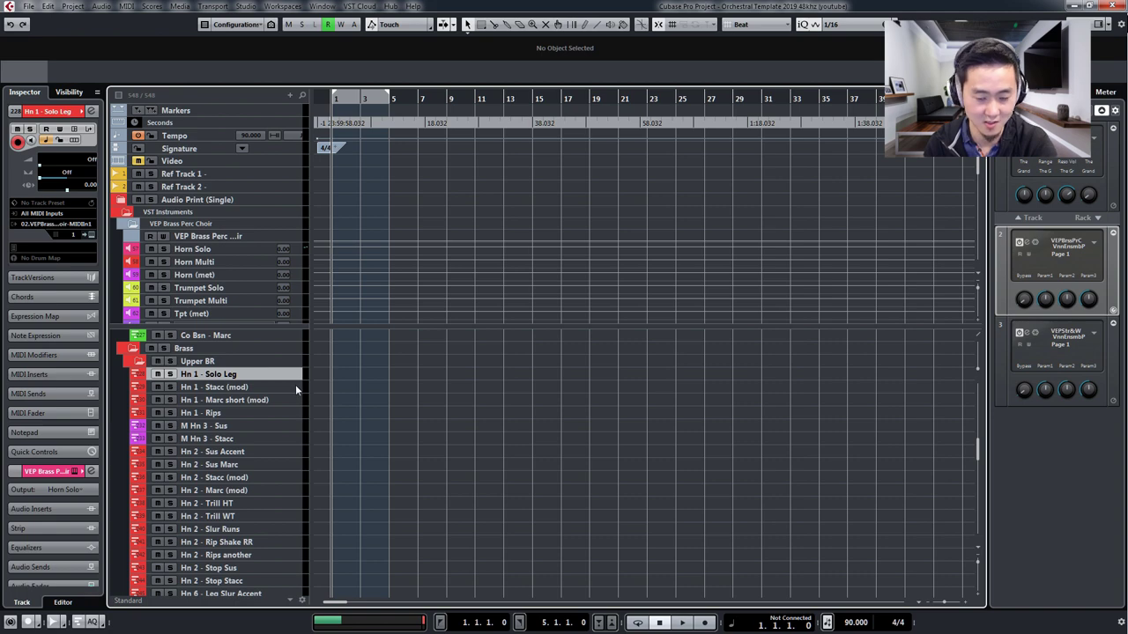
pyautogui.click(78, 236)
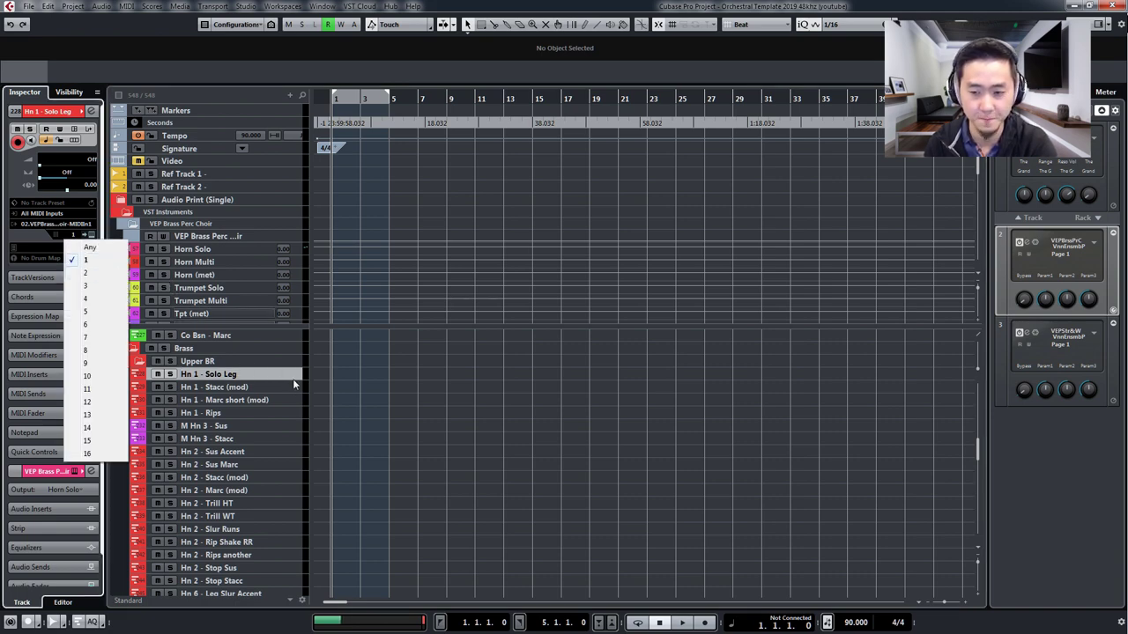
pyautogui.click(294, 379)
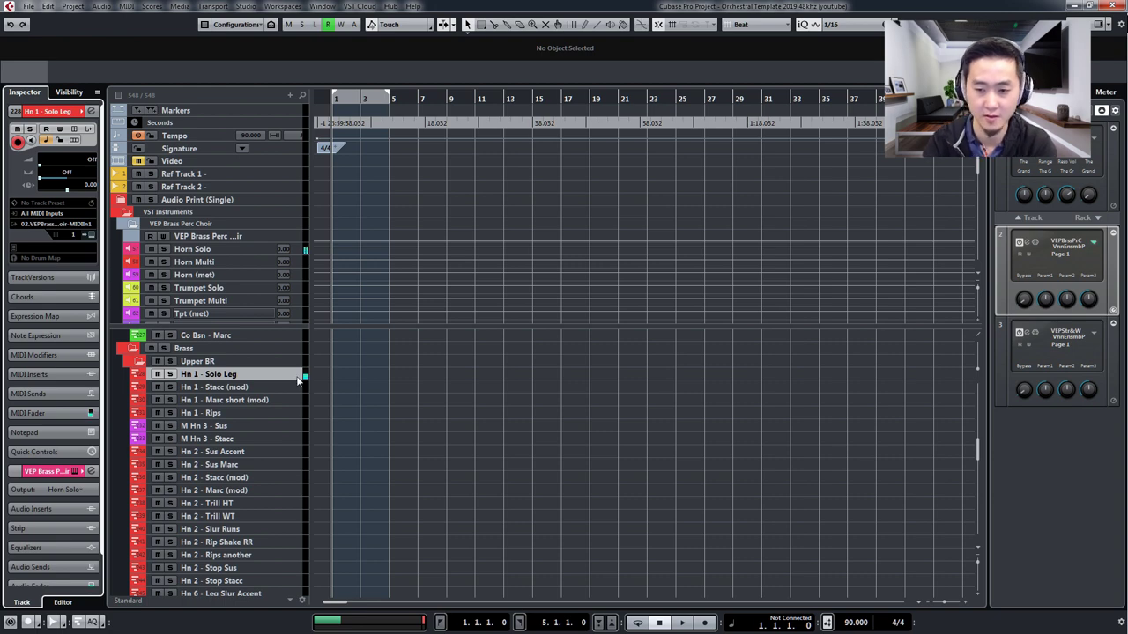
pyautogui.click(300, 387)
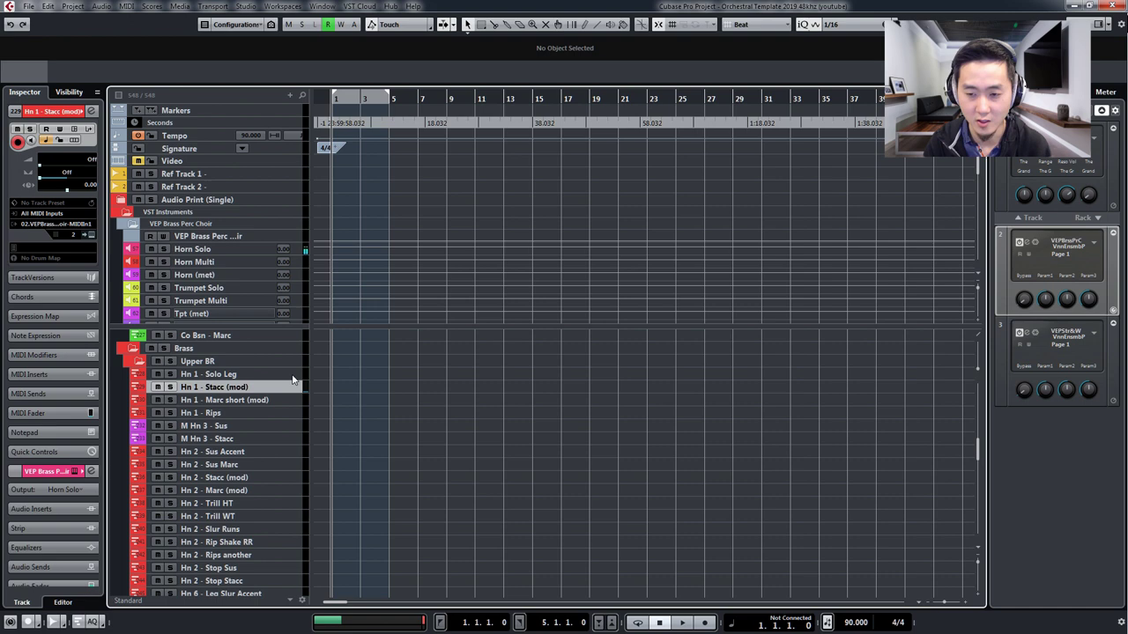
pyautogui.click(294, 378)
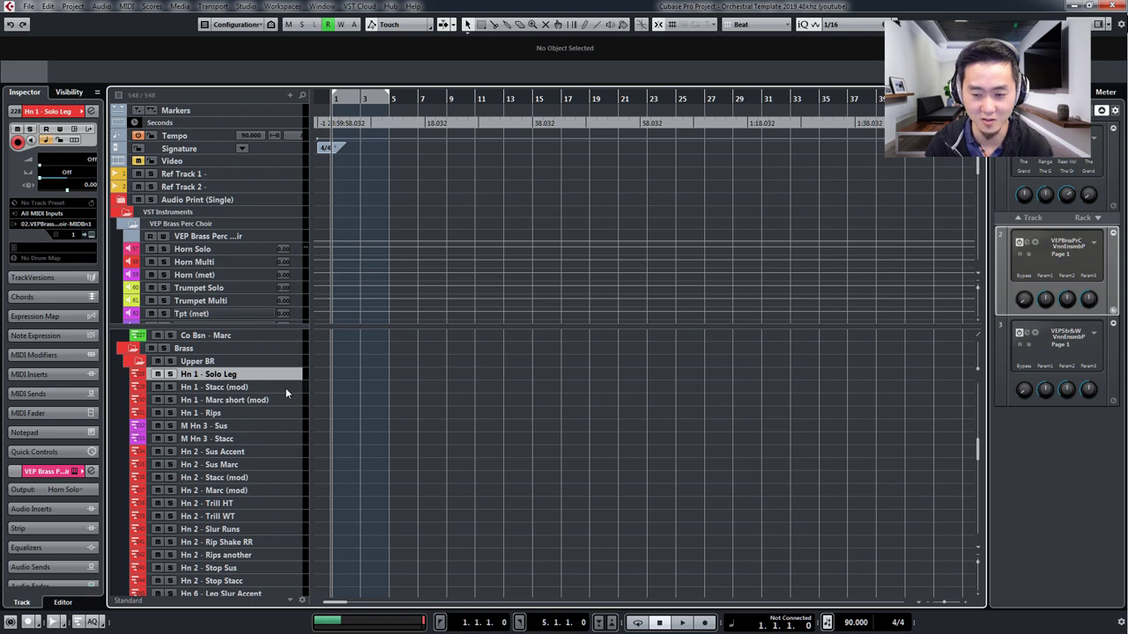
pyautogui.keyDown('ctrl'); pyautogui.click(288, 401); pyautogui.keyUp('ctrl')
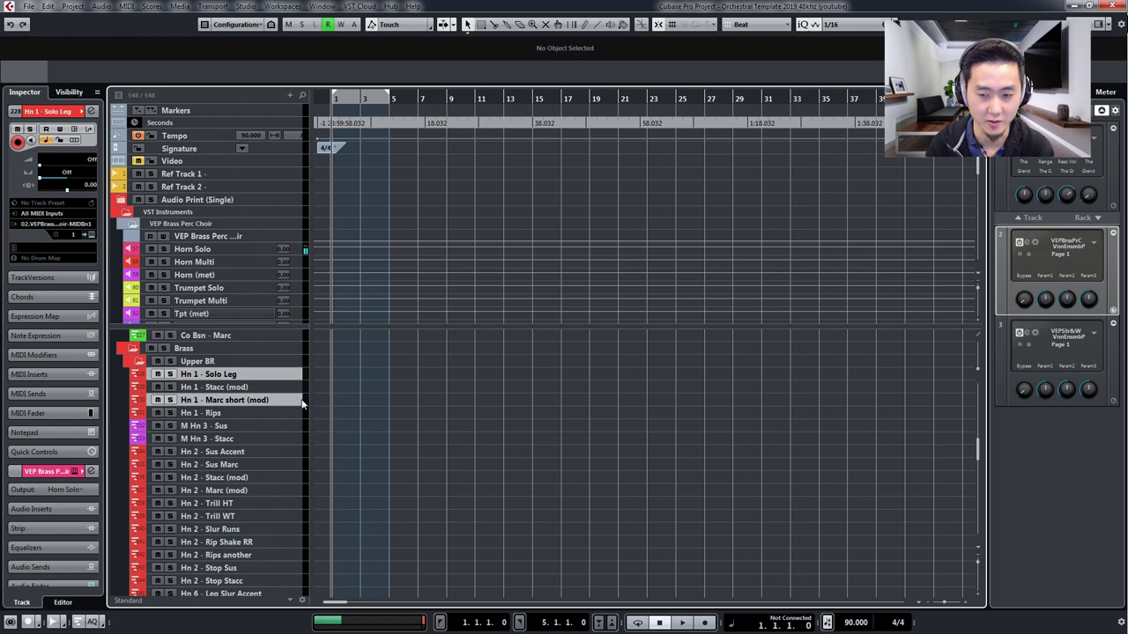
pyautogui.press('Down')
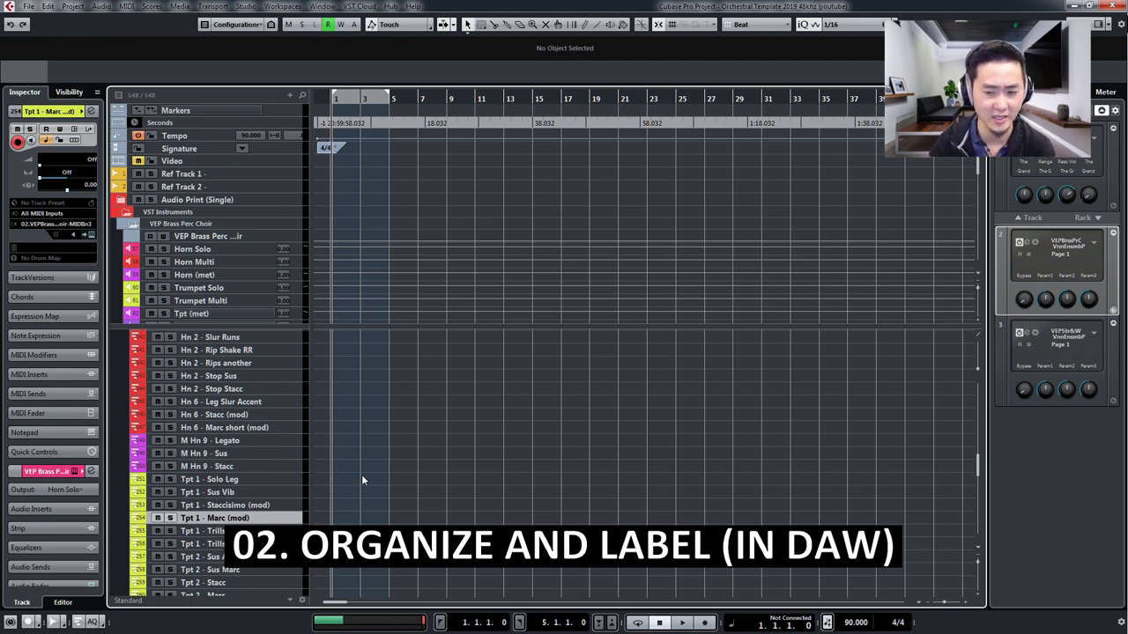
# - Select Tpt 1 - Solo Leg, then step through the Tpt 2 Sus Marc and Sus Accent tracks
pyautogui.click(288, 479)
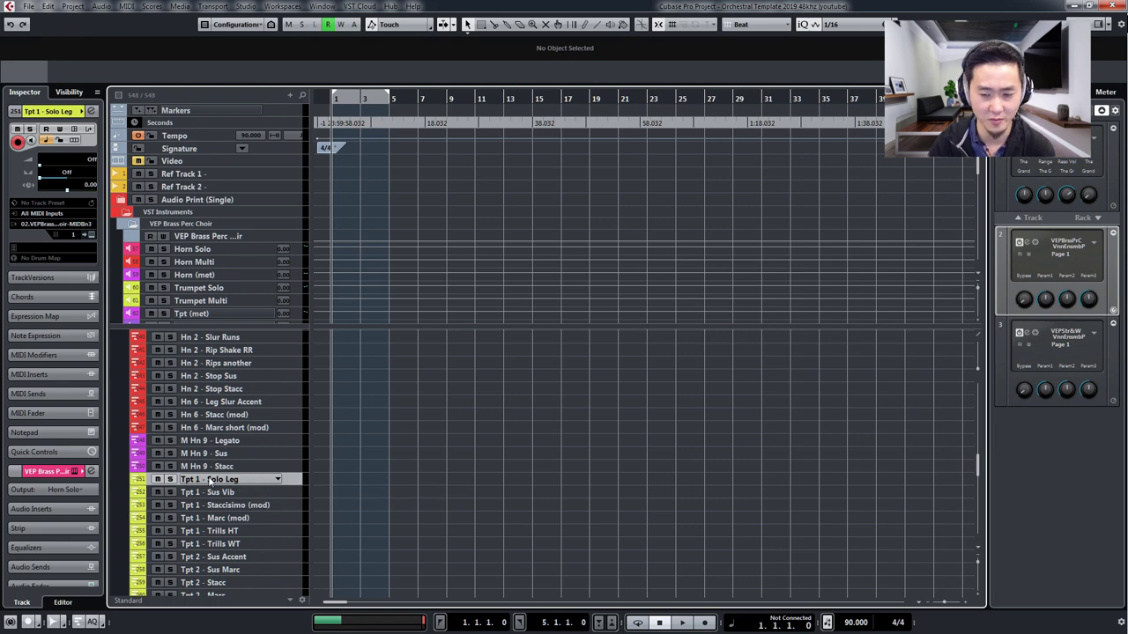
pyautogui.doubleClick(201, 481)
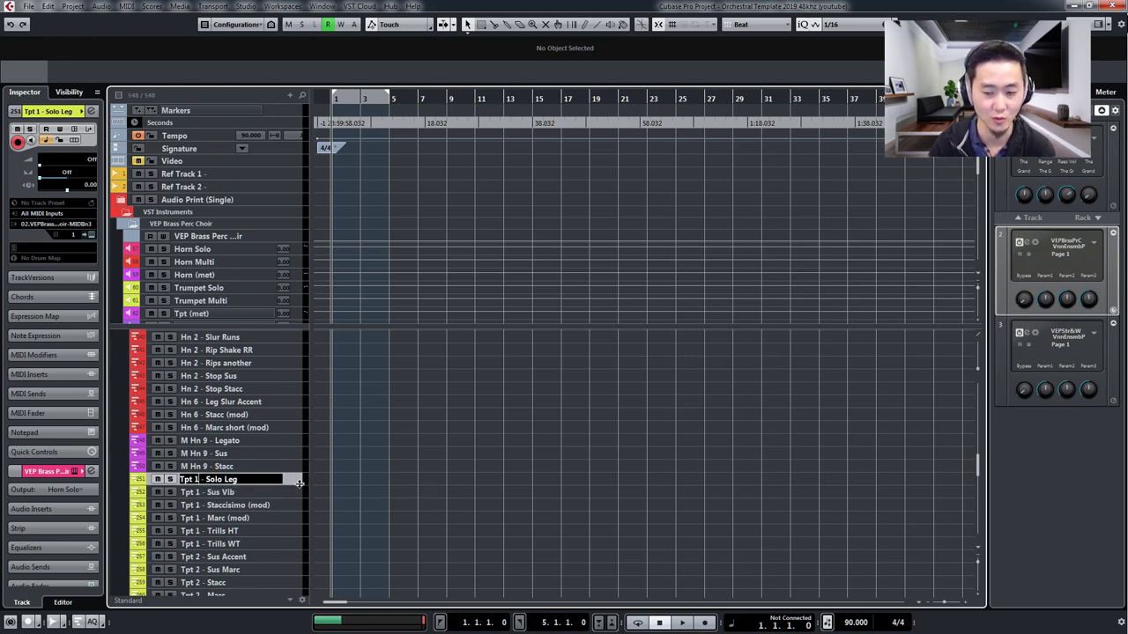
pyautogui.click(298, 570)
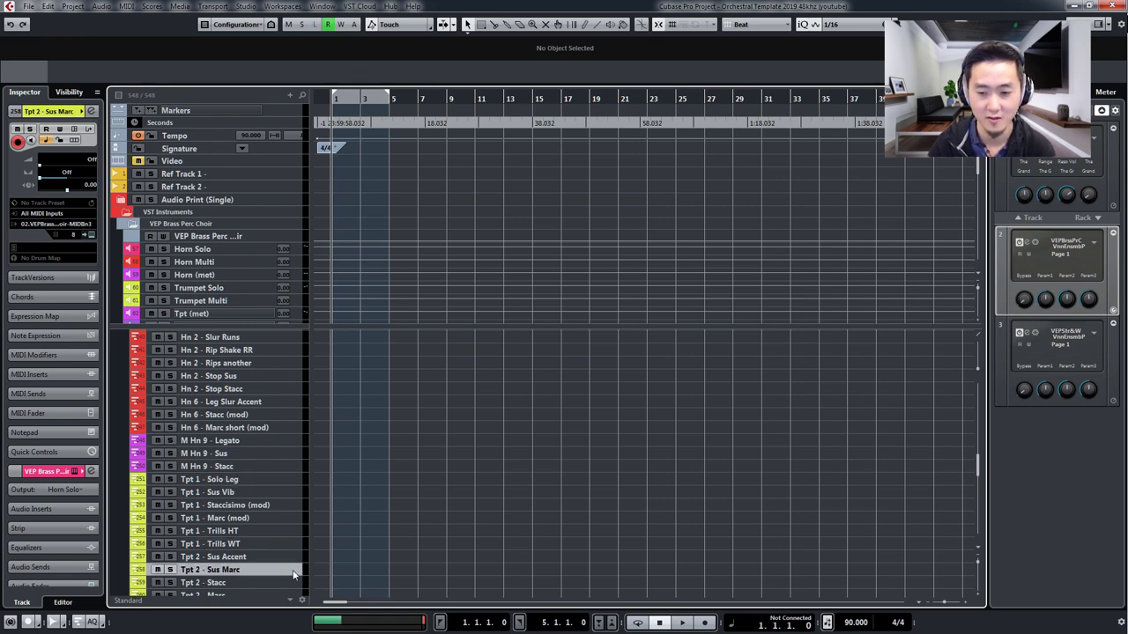
pyautogui.press('Down')
pyautogui.press('Down')
pyautogui.press('Down')
pyautogui.press('Down')
pyautogui.press('Down')
pyautogui.press('Down')
pyautogui.press('Down')
pyautogui.press('Up')
pyautogui.press('Up')
pyautogui.press('Up')
pyautogui.press('Up')
pyautogui.press('Up')
pyautogui.press('Up')
pyautogui.press('Up')
pyautogui.press('Up')
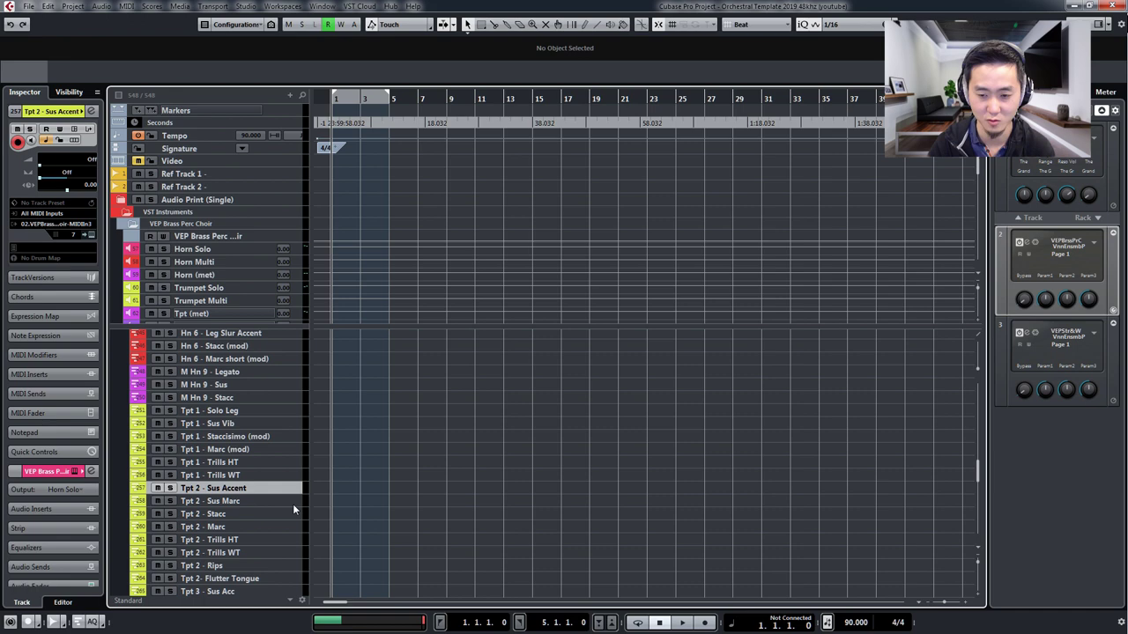
# - Step through Tpt 3 - Sus Acc and the M Tpt 4 tracks, returning to Tpt 1 - Solo Leg
pyautogui.click(284, 591)
pyautogui.press('Down')
pyautogui.press('Down')
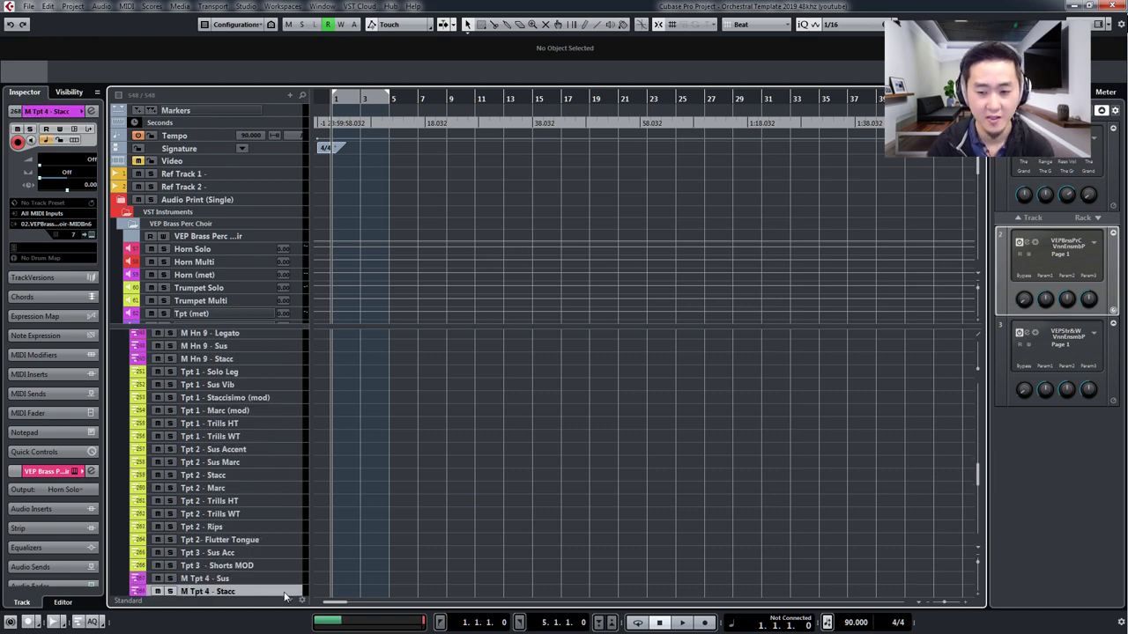
pyautogui.press('Up')
pyautogui.press('Up')
pyautogui.press('Down')
pyautogui.press('Down')
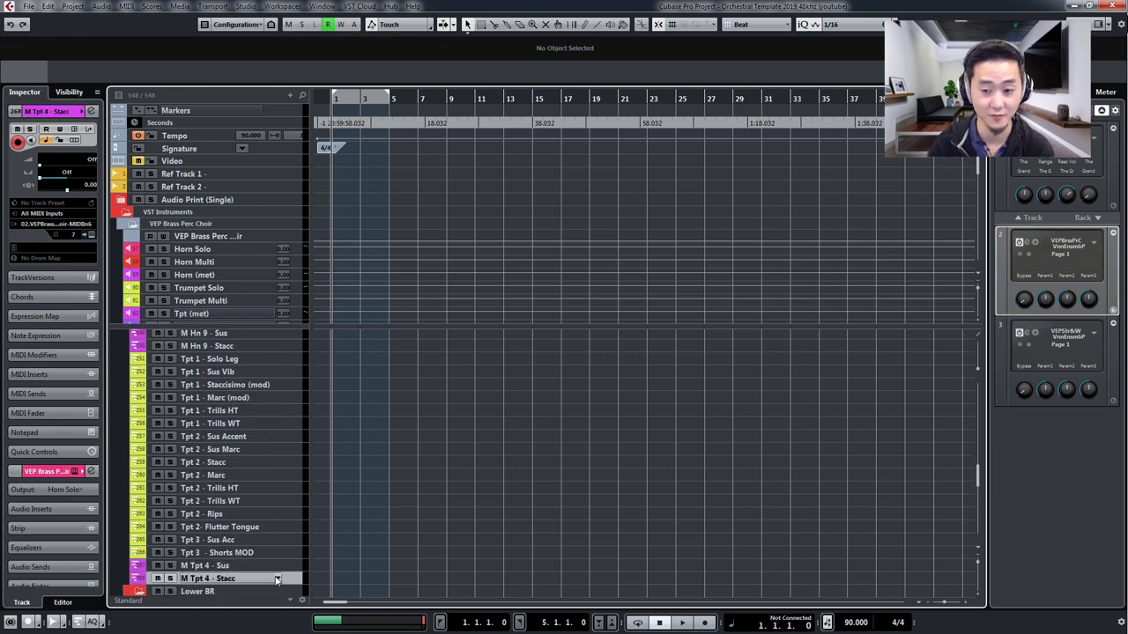
pyautogui.press('Up')
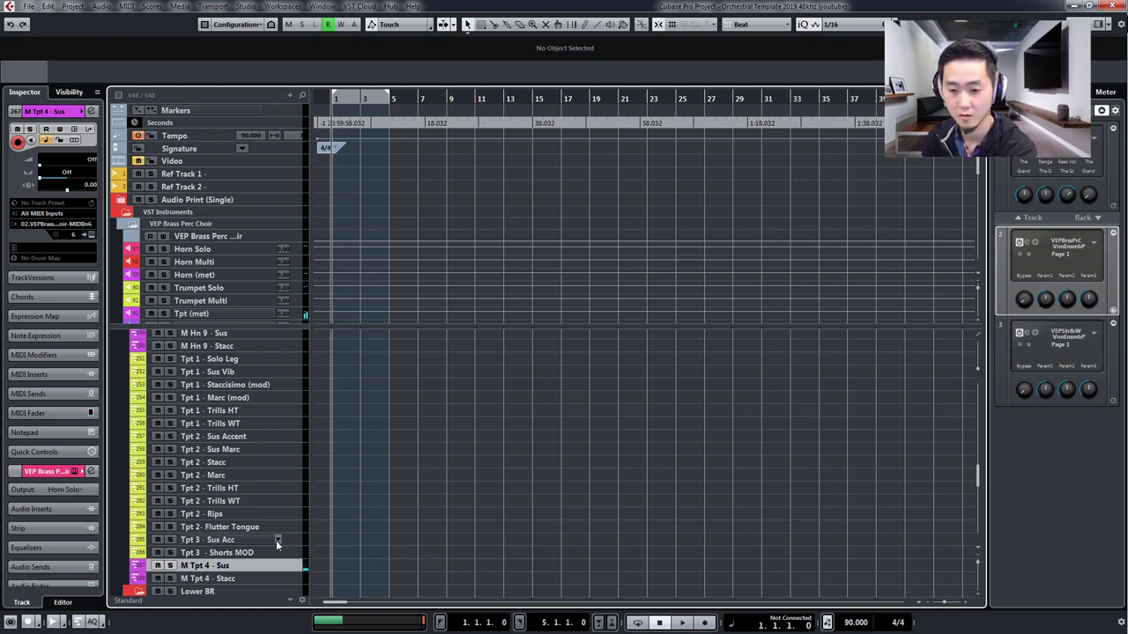
pyautogui.click(287, 540)
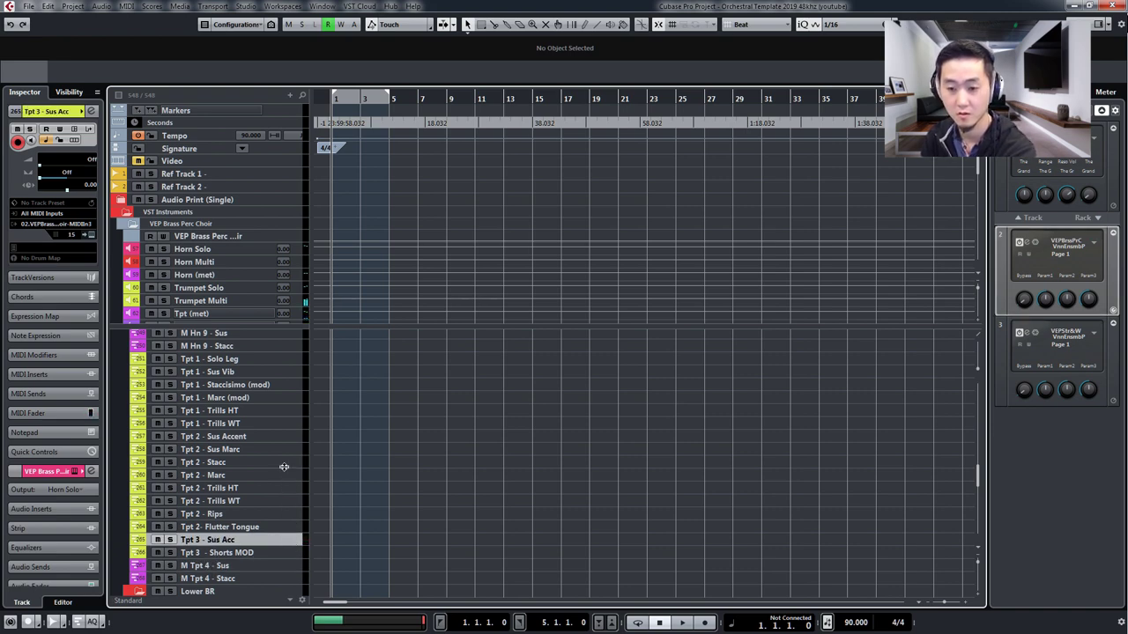
pyautogui.click(285, 440)
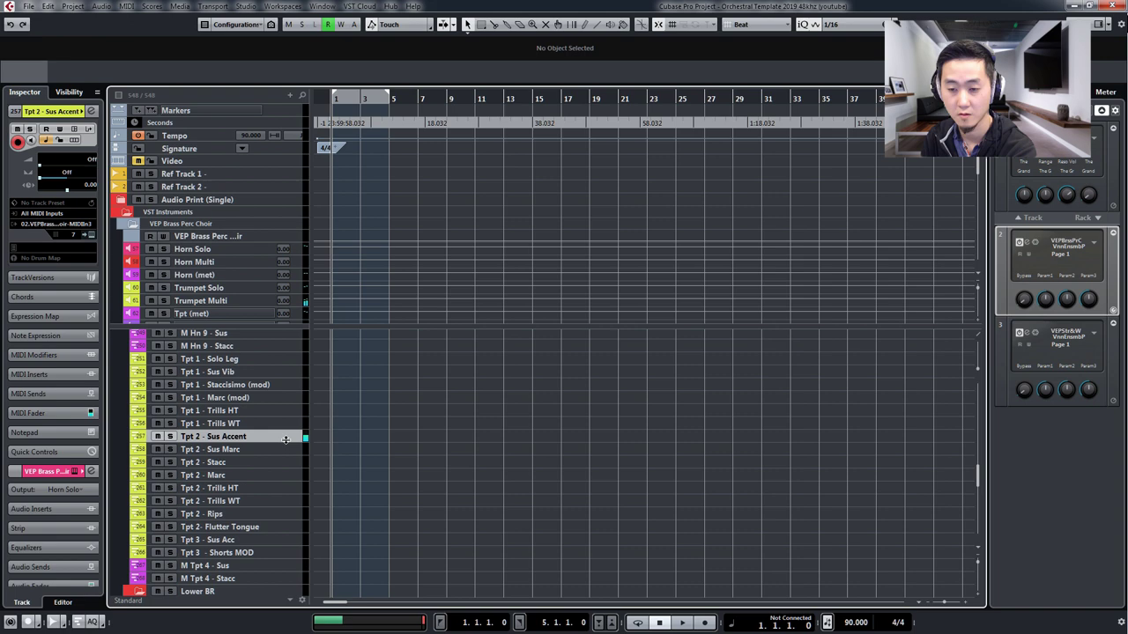
pyautogui.click(292, 360)
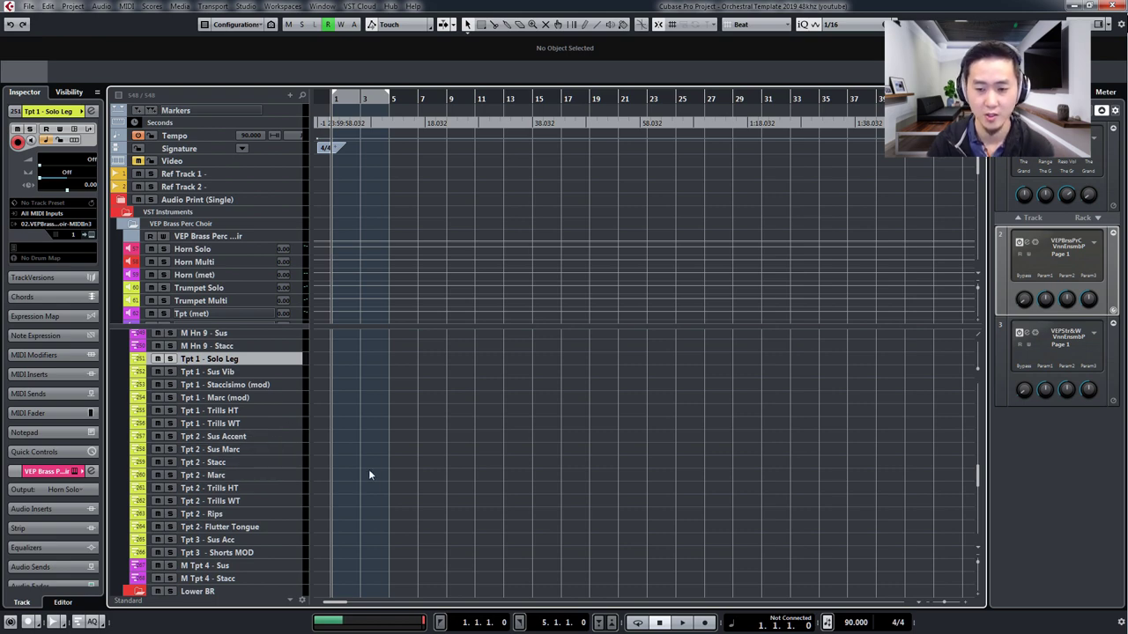
# - Widen the track list so full track names such as FL1 - Solo Leg (VS) are readable
pyautogui.moveTo(369, 470); pyautogui.dragTo(365, 558)
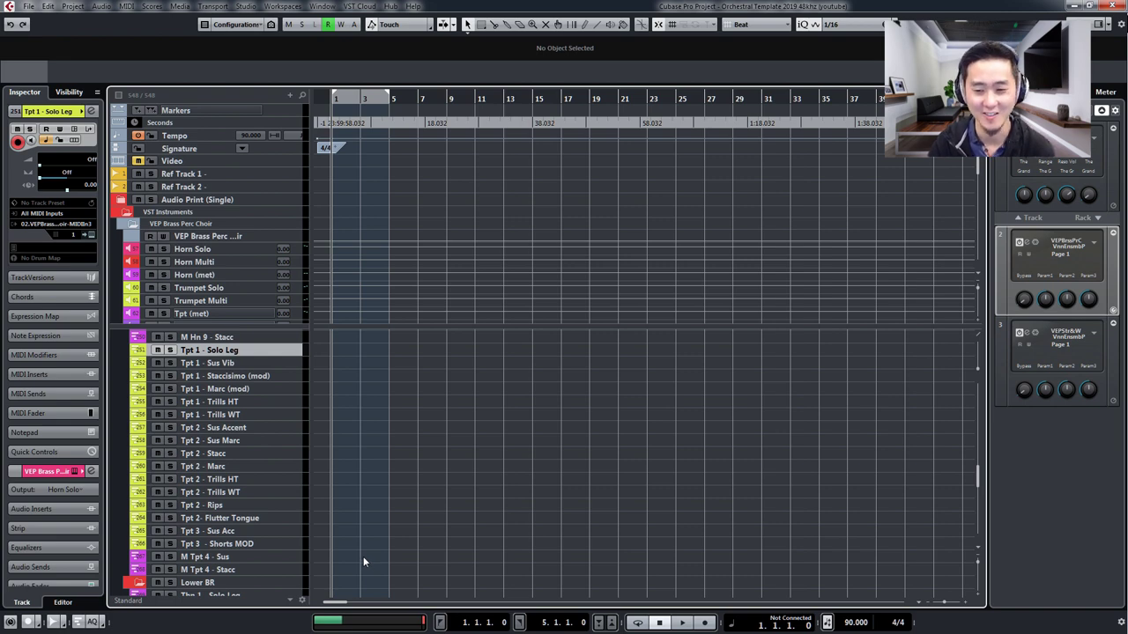
pyautogui.moveTo(361, 559); pyautogui.dragTo(345, 584)
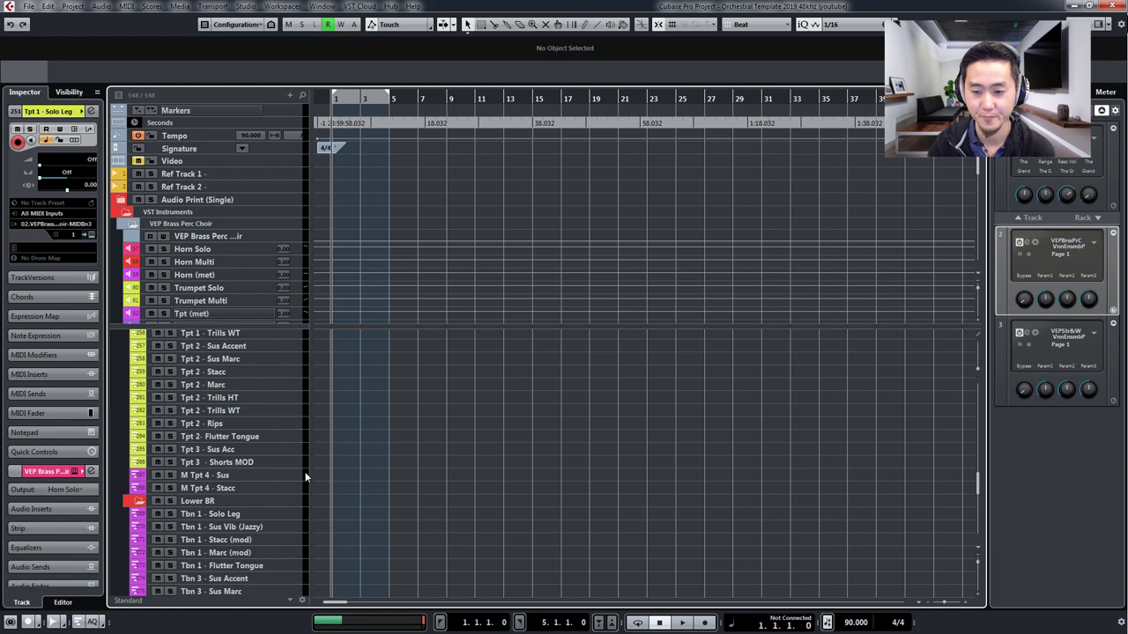
pyautogui.moveTo(309, 481); pyautogui.dragTo(339, 482)
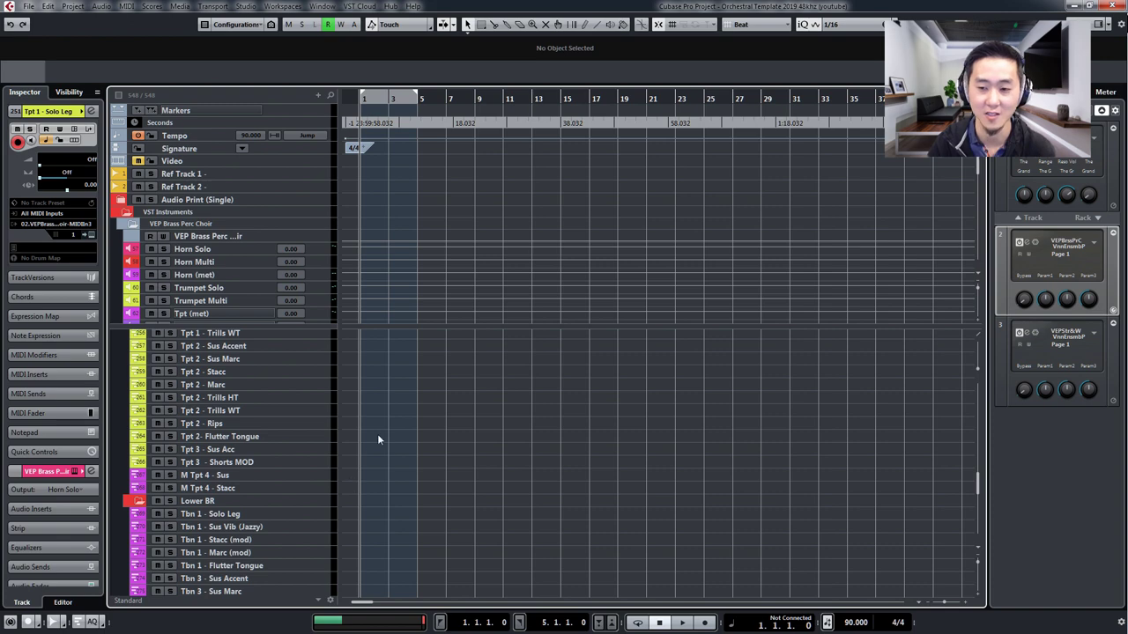
pyautogui.scroll(10, 375, 352)
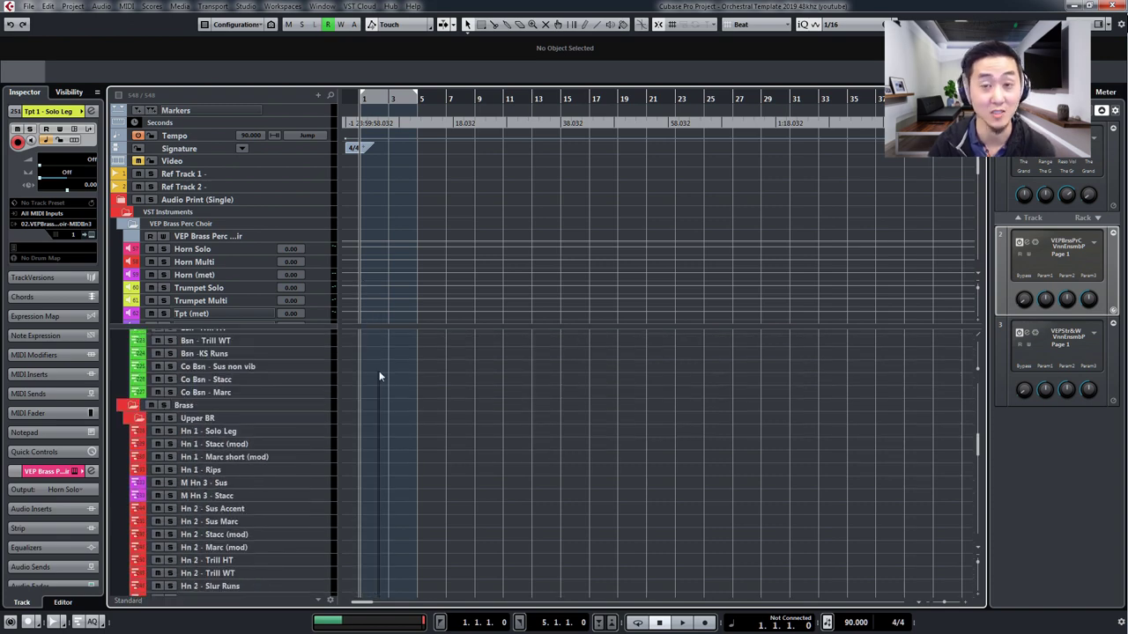
pyautogui.scroll(5, 379, 377)
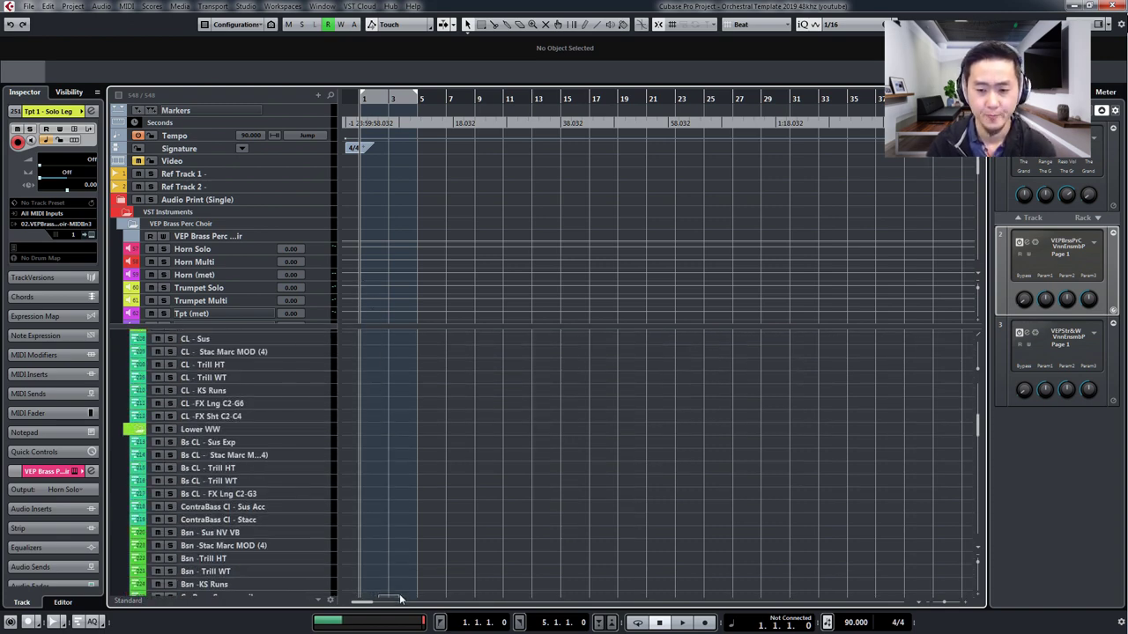
pyautogui.scroll(-10, 399, 599)
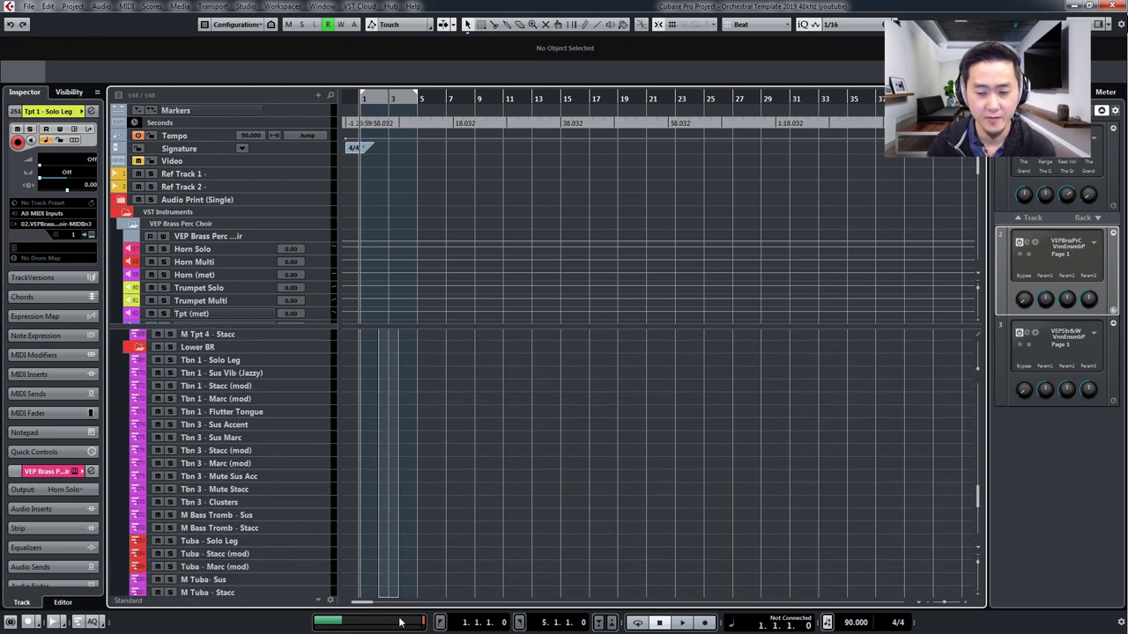
pyautogui.scroll(-8, 399, 599)
pyautogui.scroll(3, 386, 400)
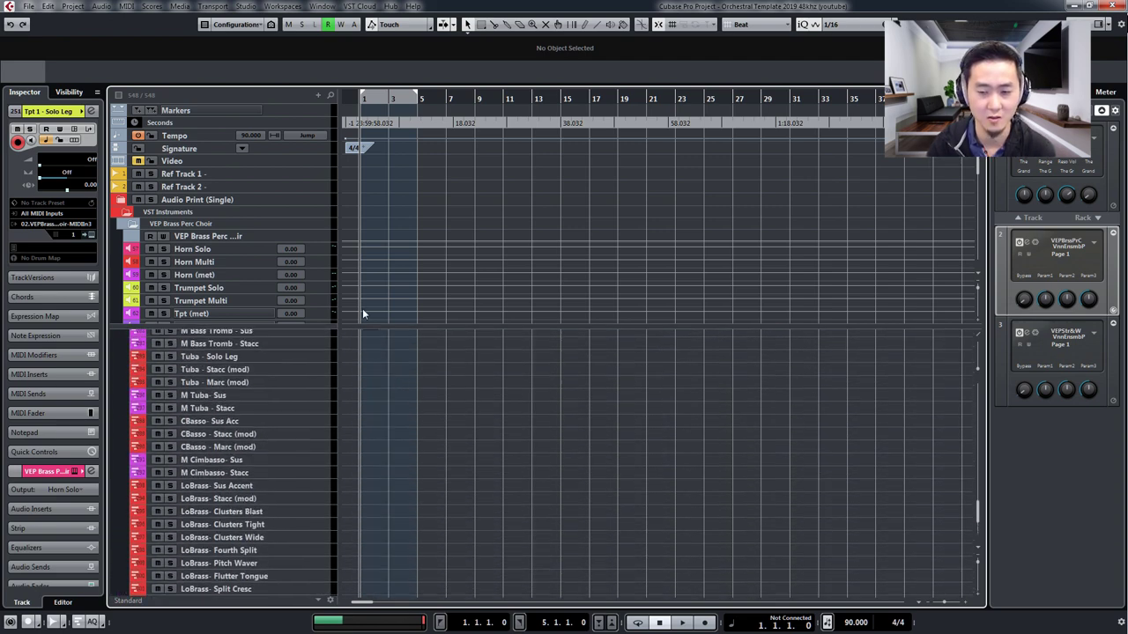
pyautogui.scroll(6, 368, 370)
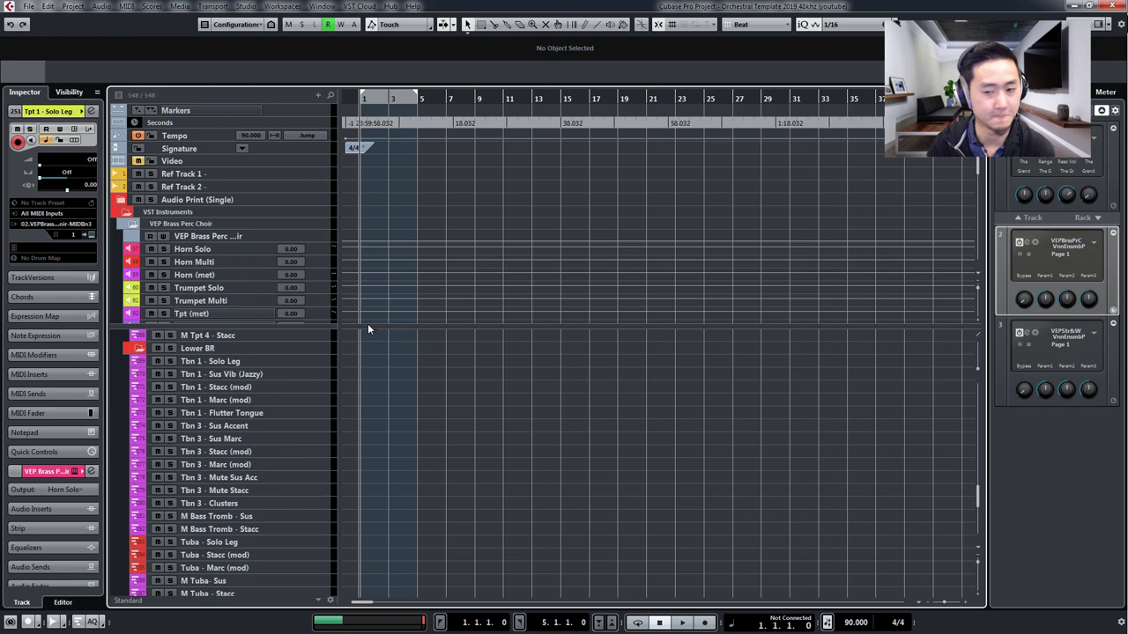
pyautogui.scroll(10, 352, 324)
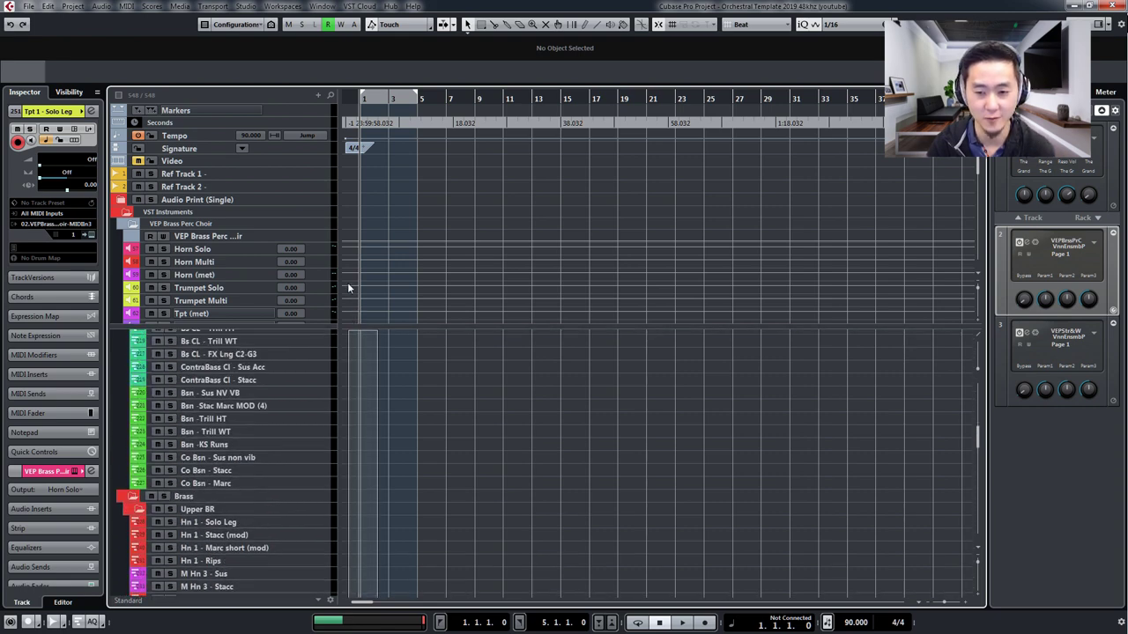
pyautogui.scroll(8, 348, 288)
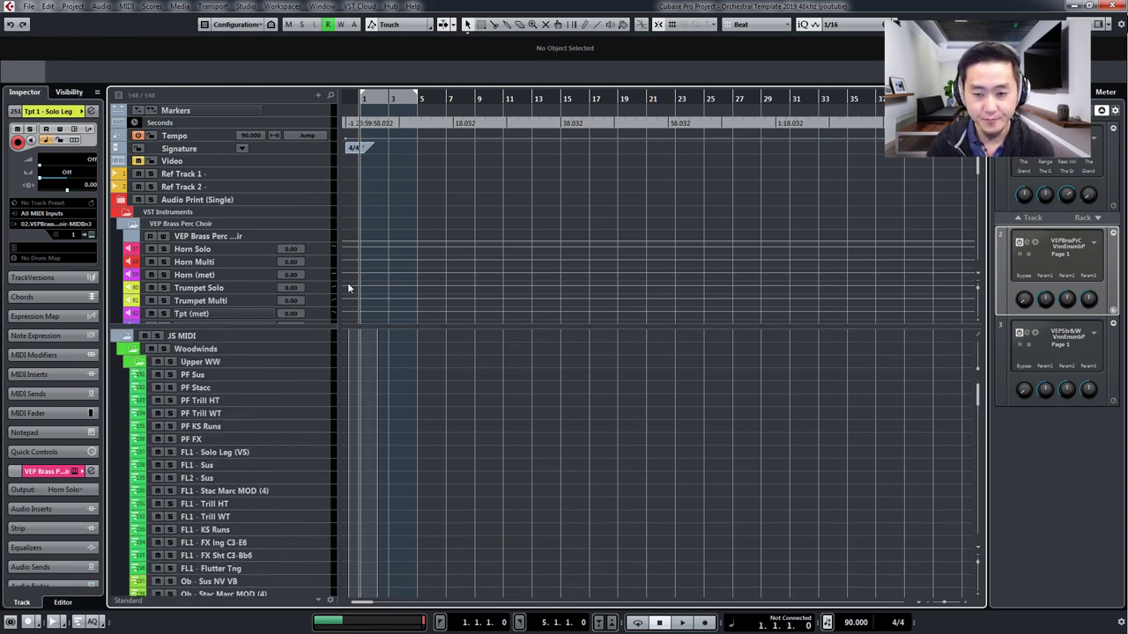
# - Fold up the Upper WW, Lower WW and Brass folders and expand Keyboard to view its tracks
pyautogui.click(317, 374)
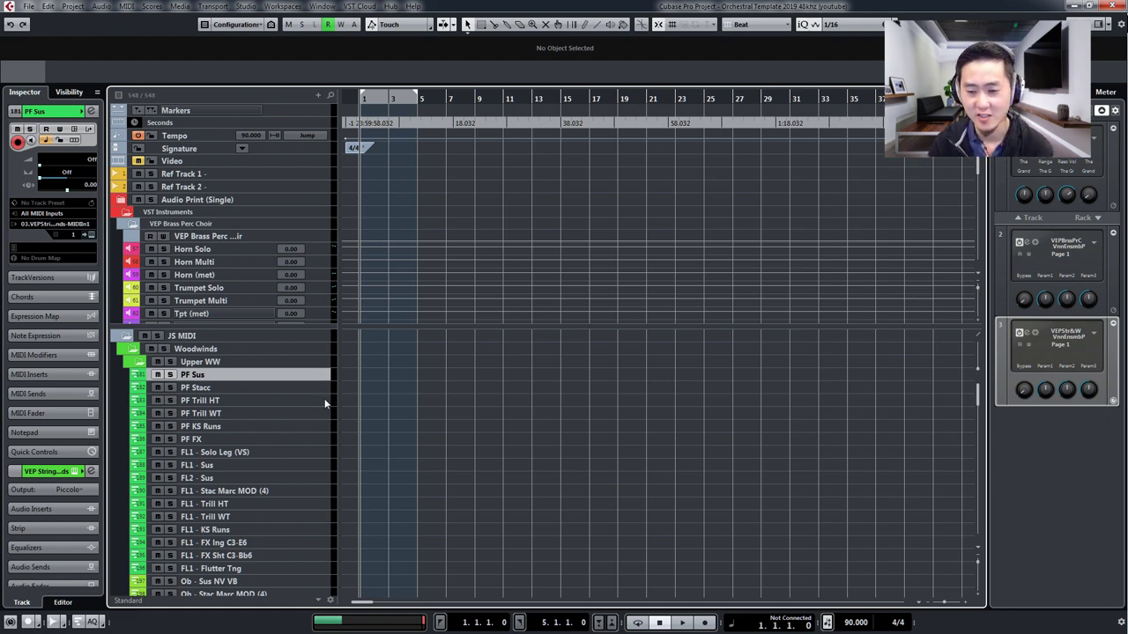
pyautogui.scroll(-5, 357, 503)
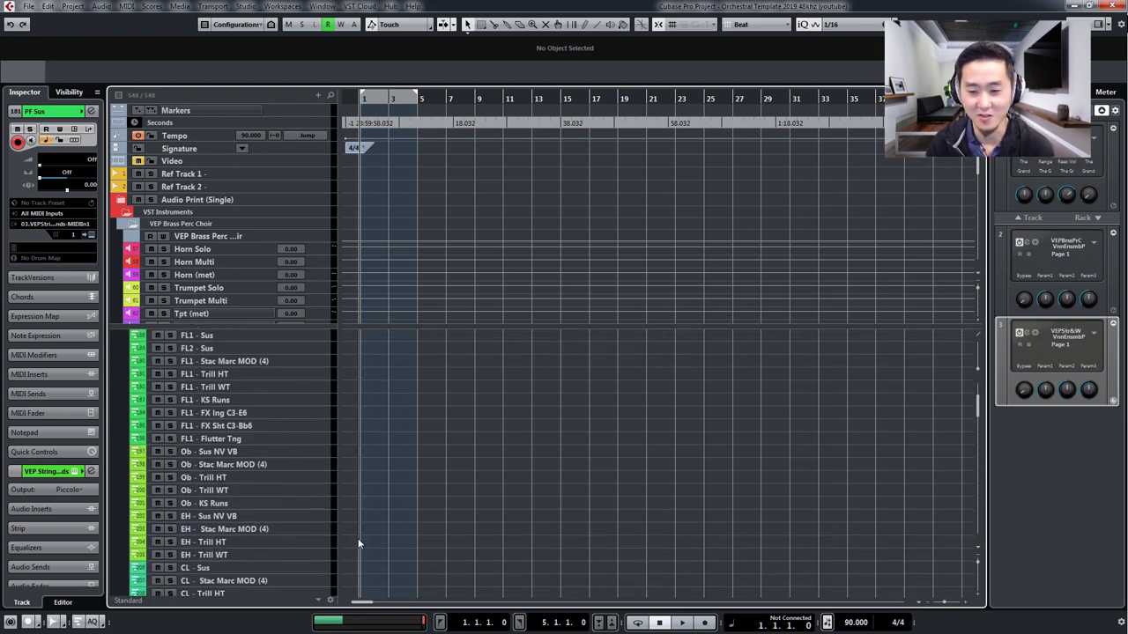
pyautogui.scroll(4, 361, 354)
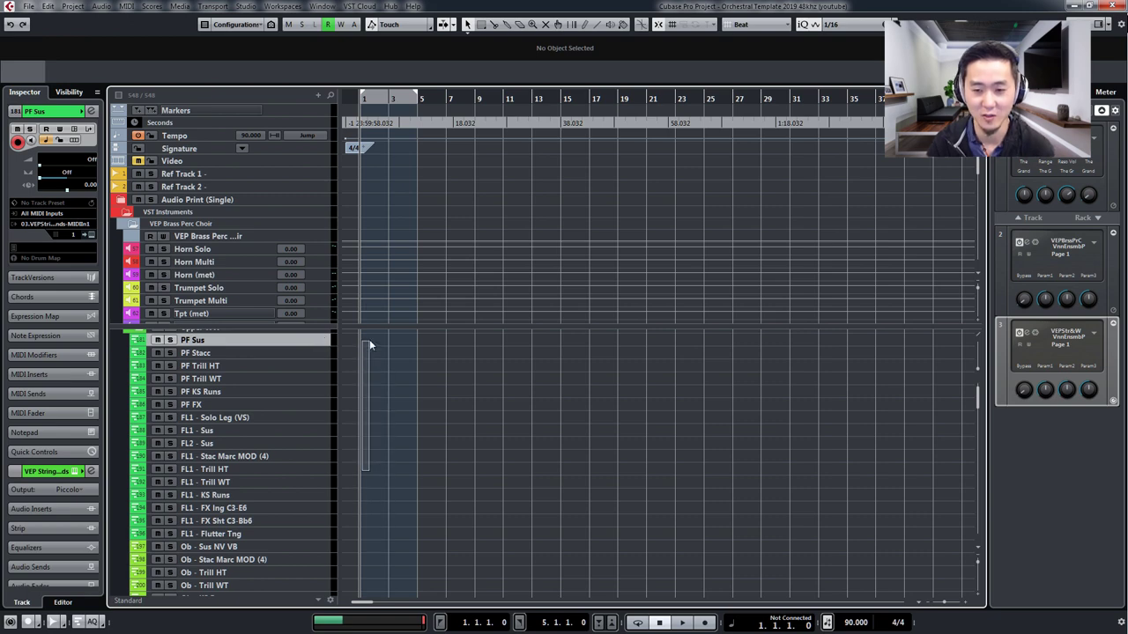
pyautogui.scroll(2, 370, 344)
pyautogui.click(139, 365)
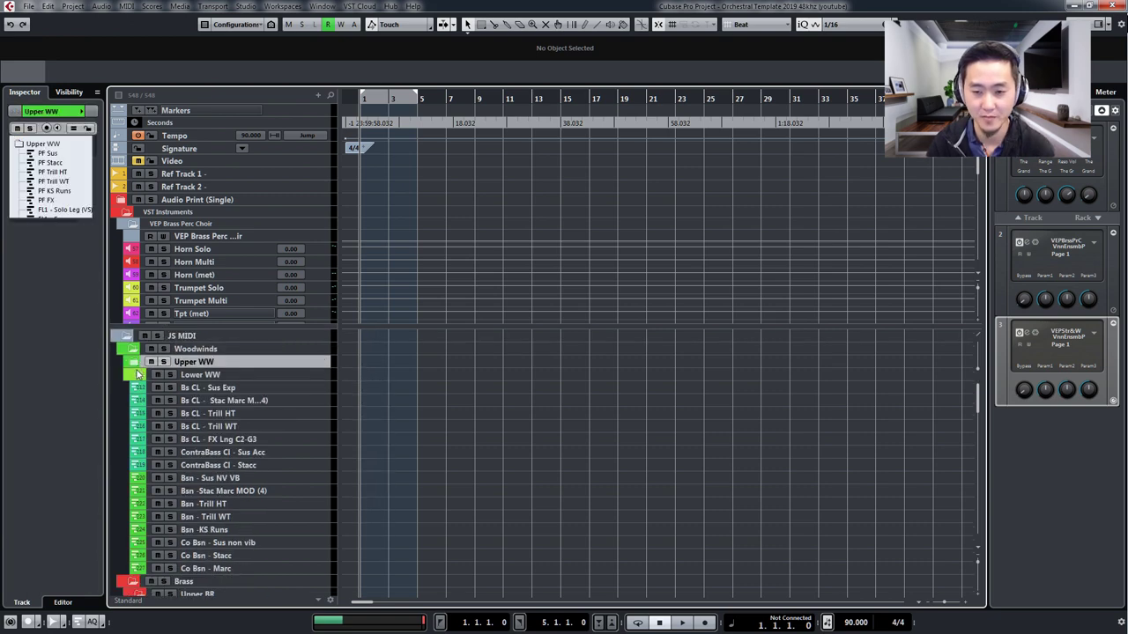
pyautogui.click(138, 376)
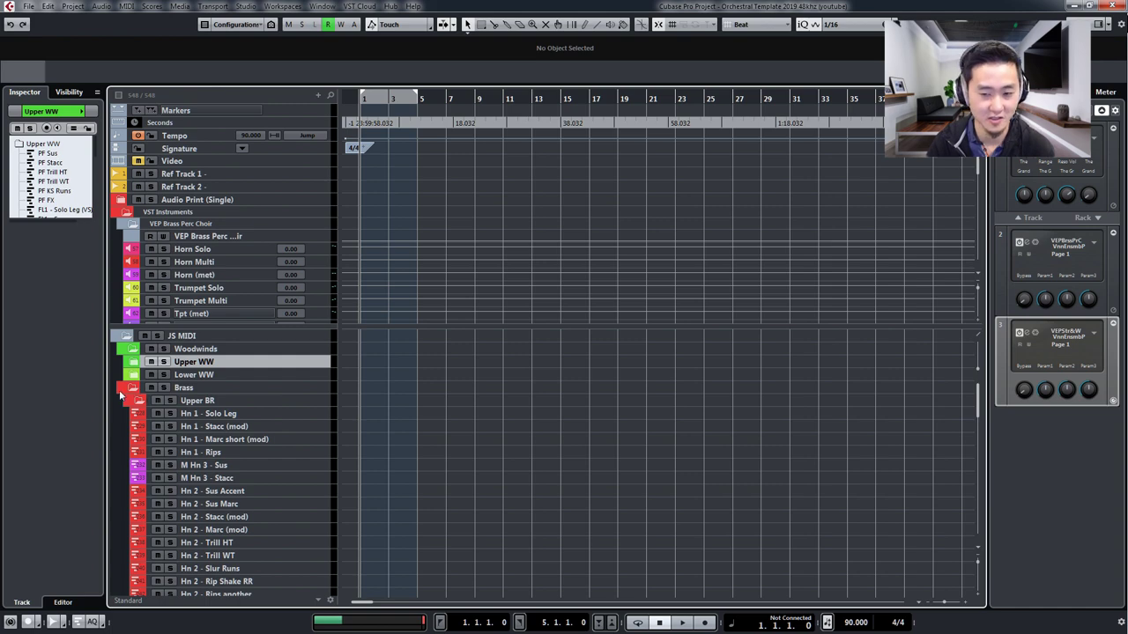
pyautogui.click(132, 388)
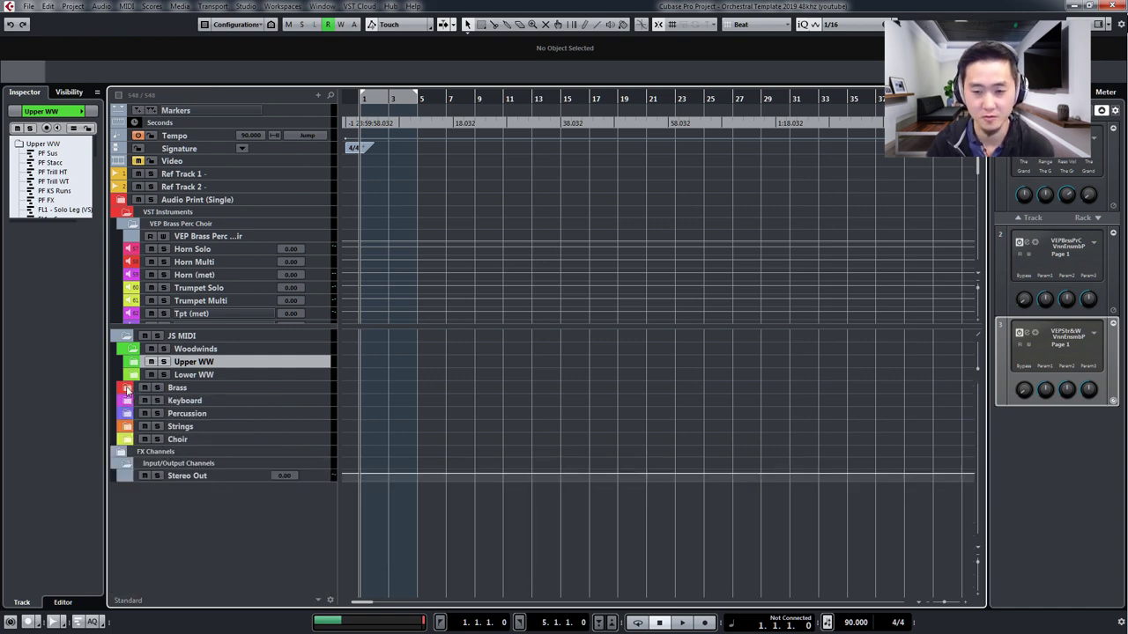
pyautogui.click(130, 401)
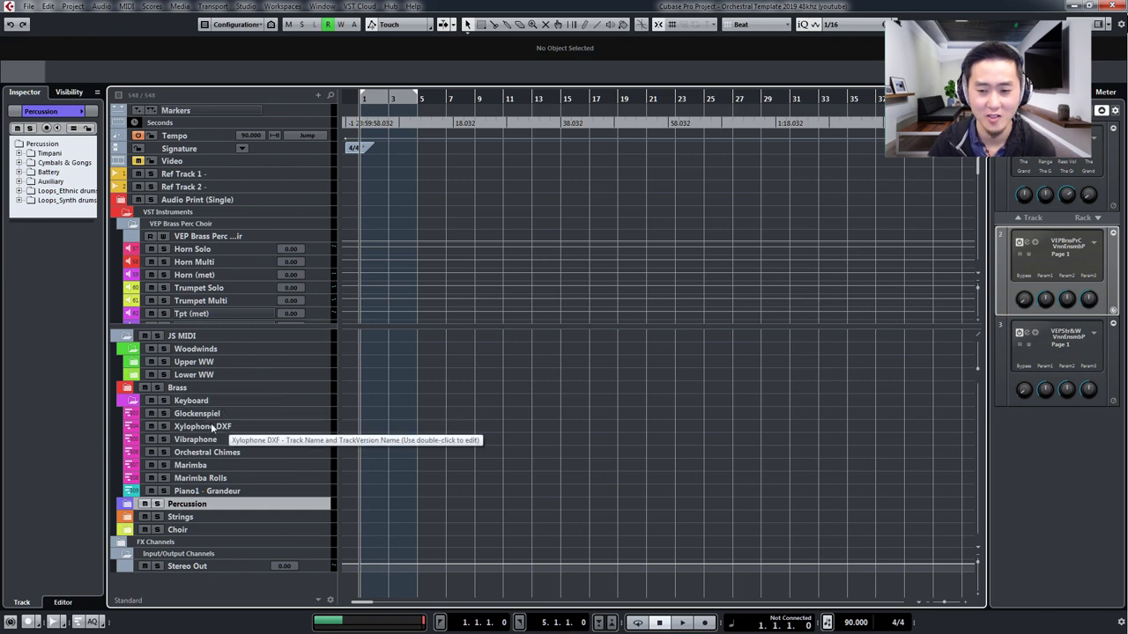
# - Collapse Keyboard and expand Percussion, reviewing its Timpani, Cymbals & Gongs, Battery and Auxiliary tracks
pyautogui.click(135, 404)
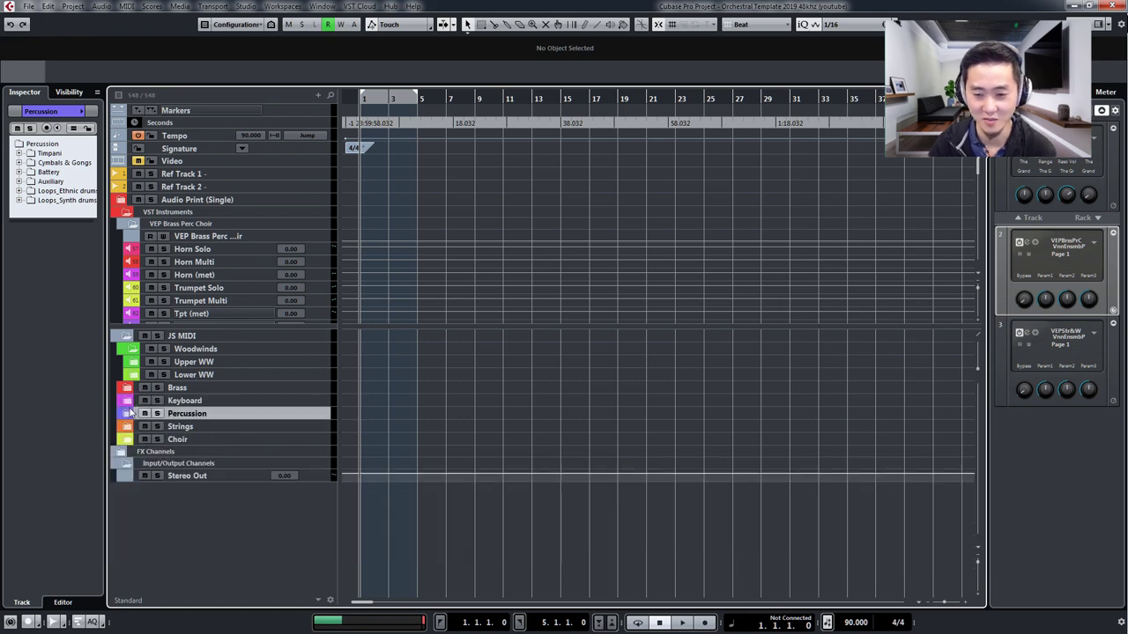
pyautogui.click(127, 414)
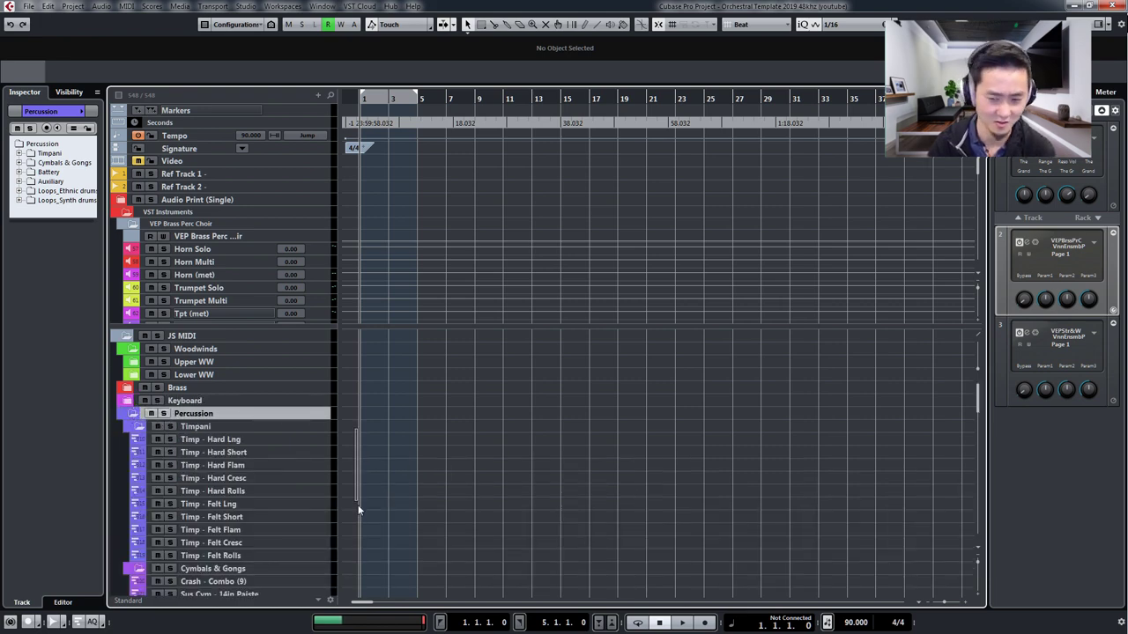
pyautogui.scroll(-5, 355, 529)
pyautogui.scroll(-15, 355, 559)
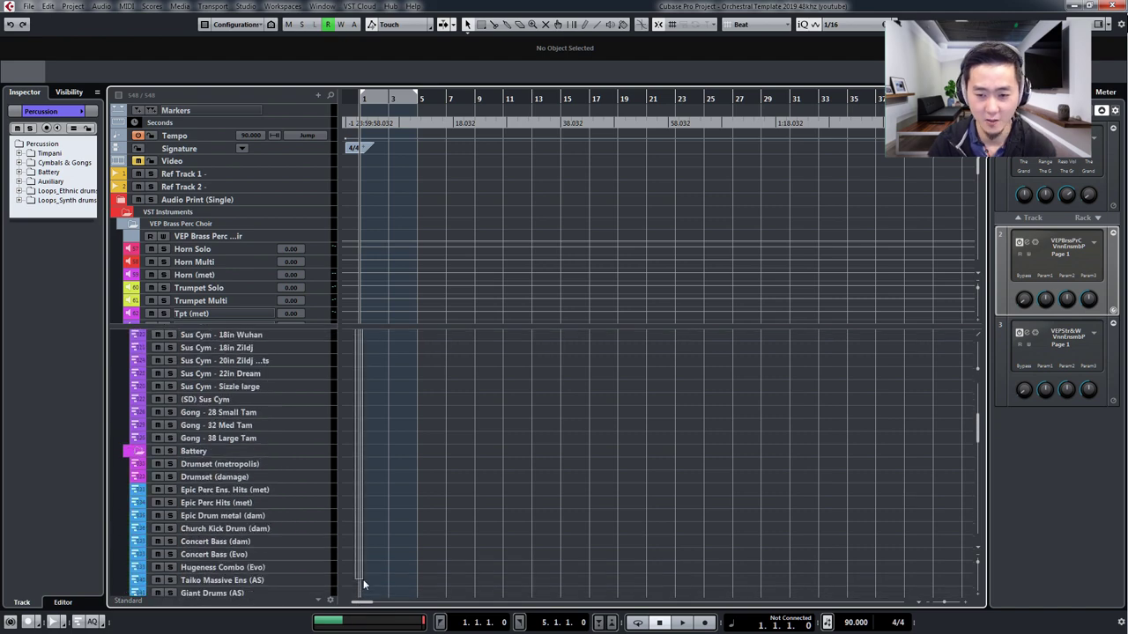
pyautogui.scroll(-12, 360, 599)
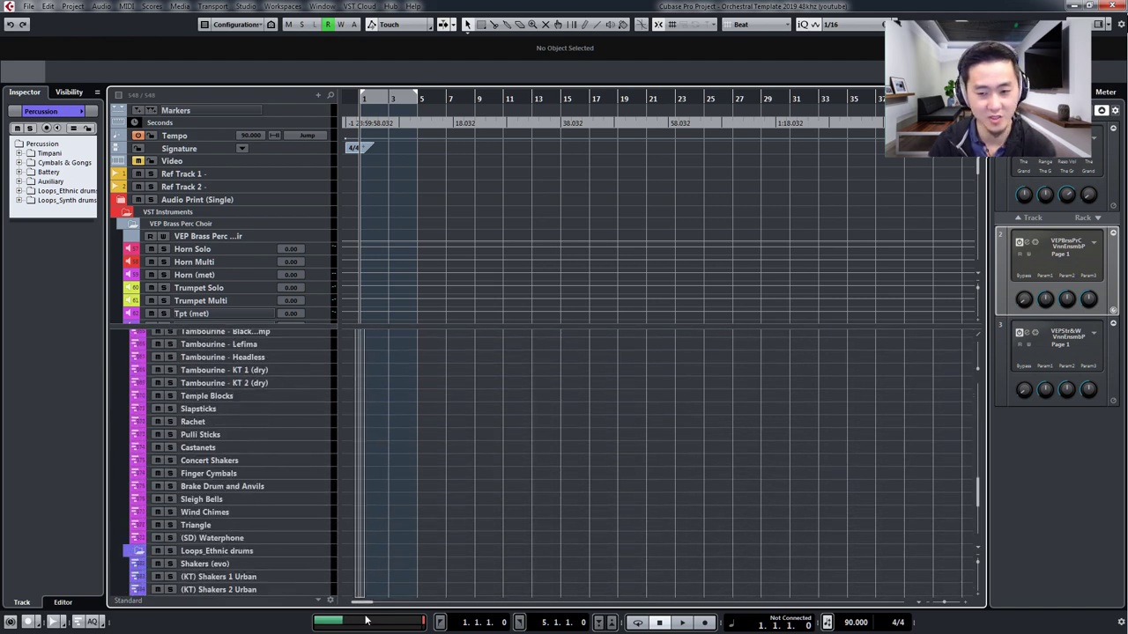
pyautogui.scroll(-3, 361, 599)
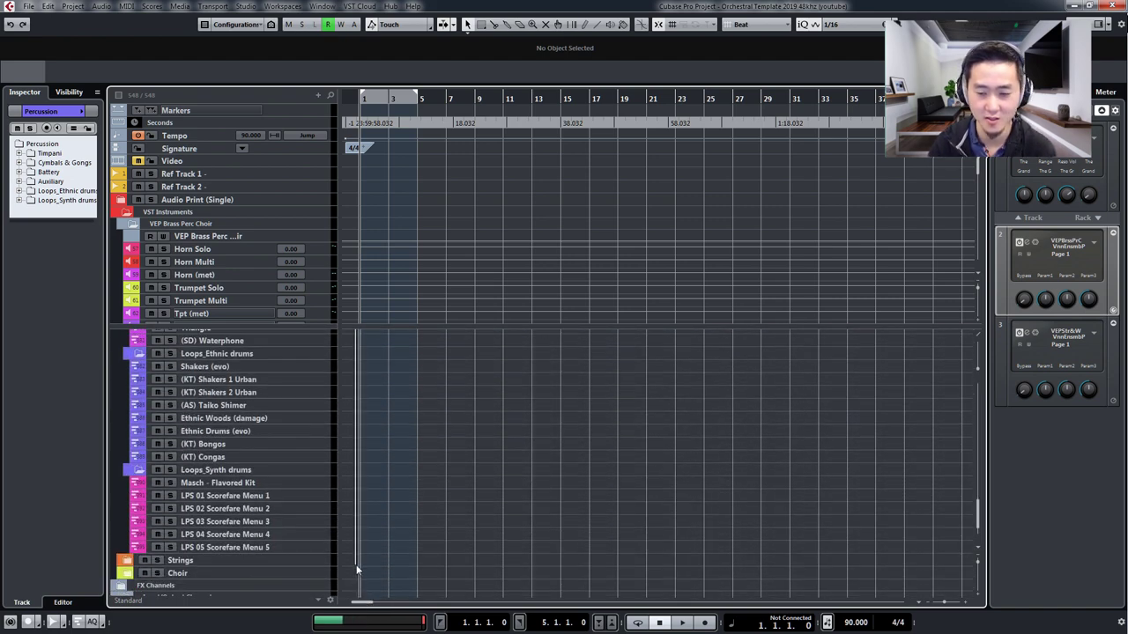
pyautogui.scroll(5, 355, 396)
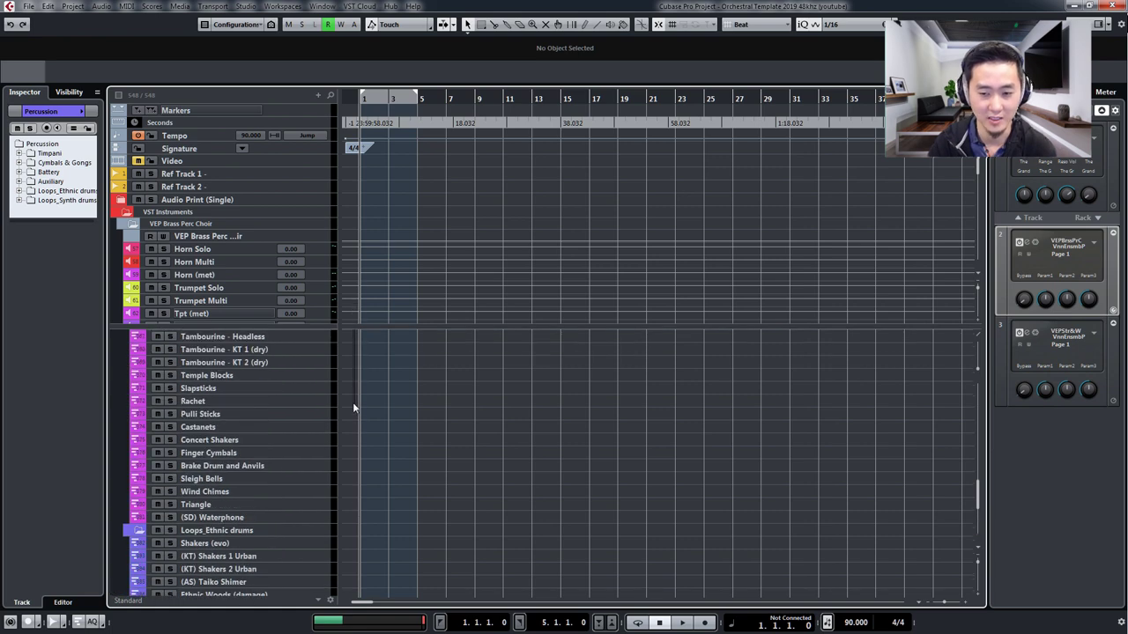
pyautogui.scroll(10, 350, 395)
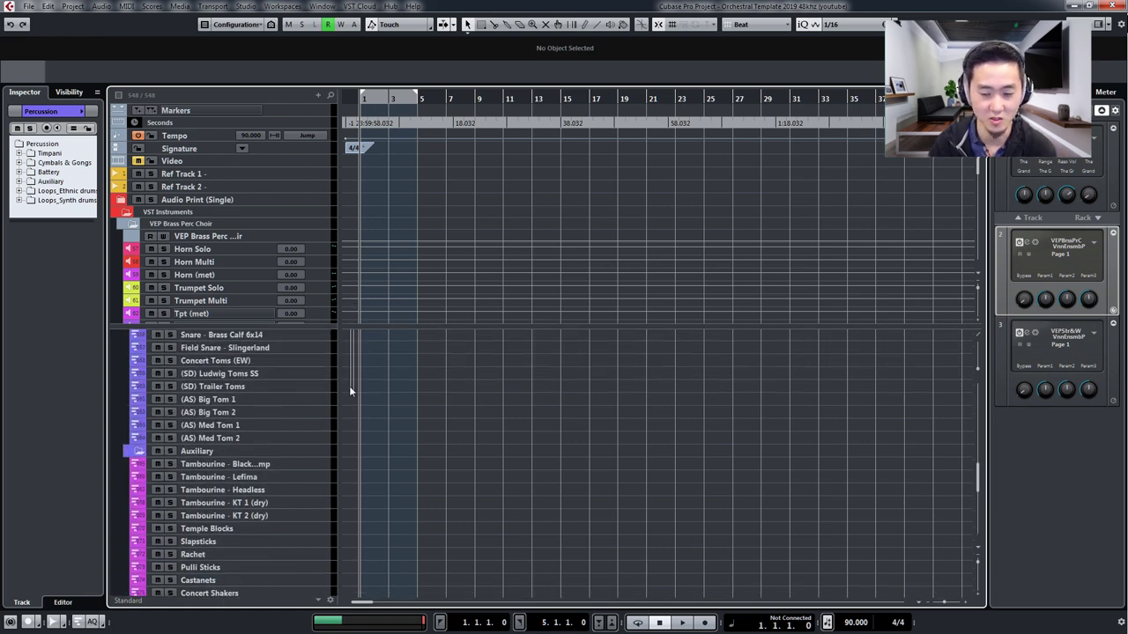
pyautogui.scroll(8, 348, 317)
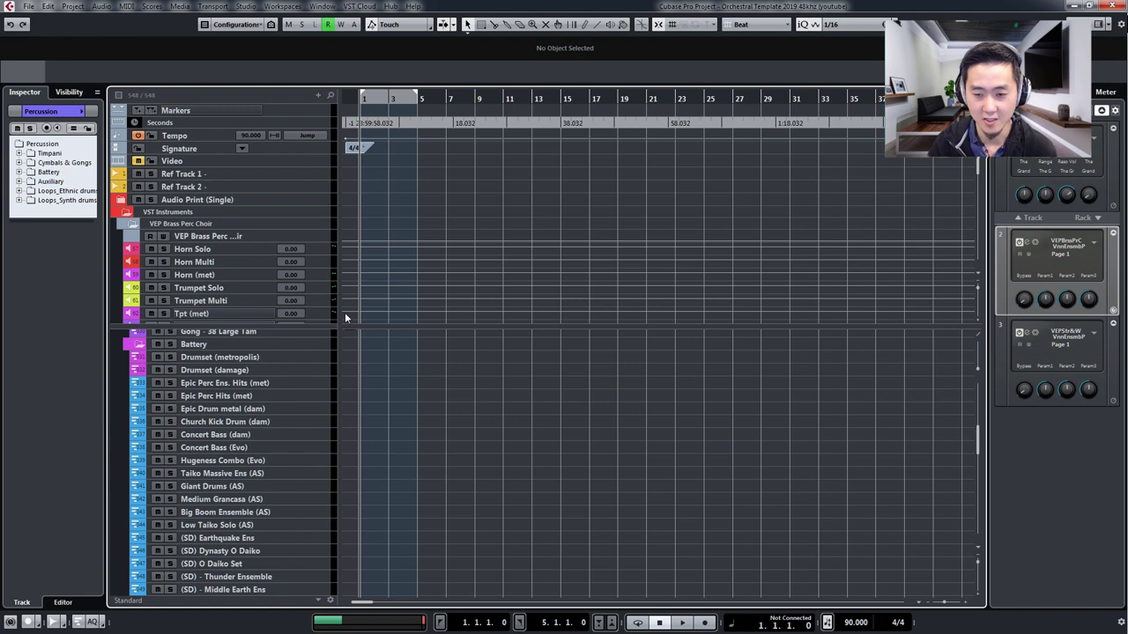
pyautogui.scroll(8, 348, 393)
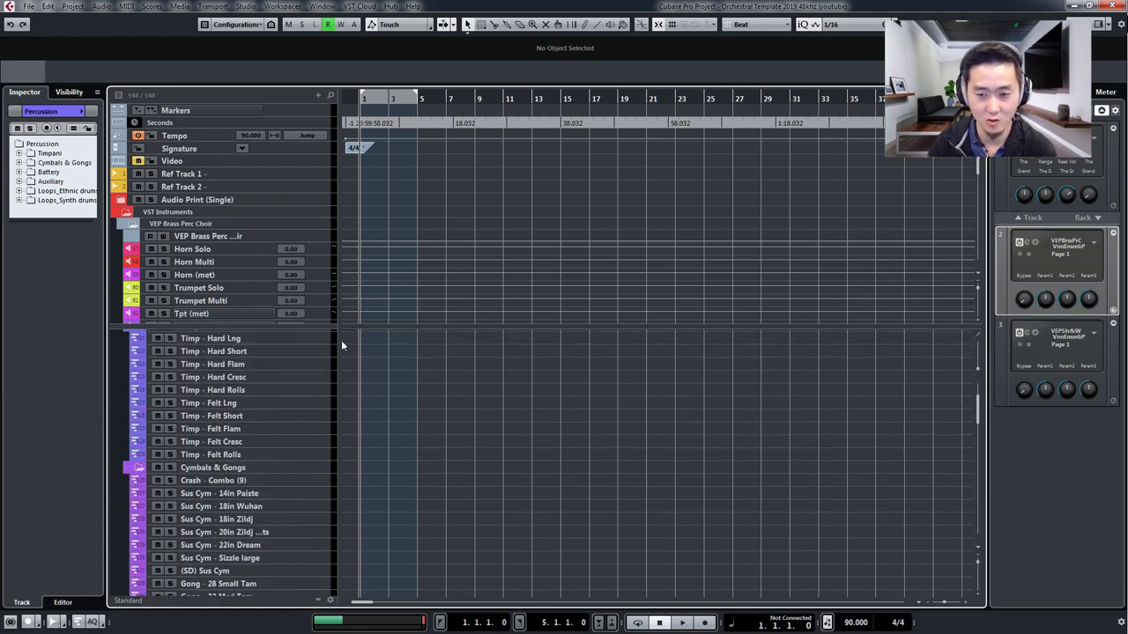
pyautogui.click(294, 374)
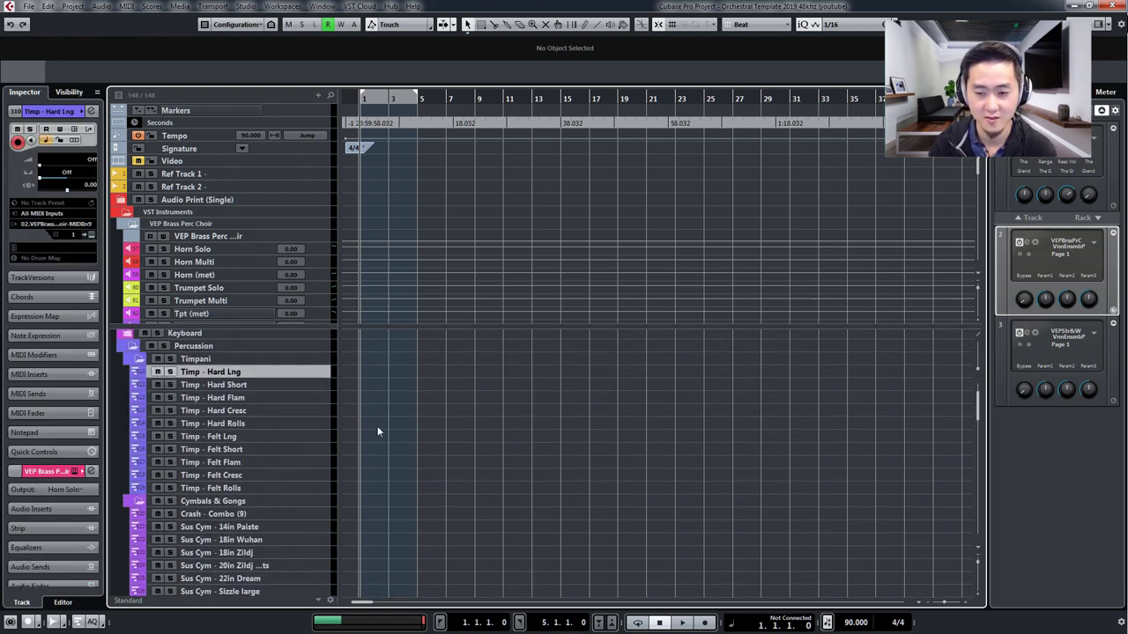
pyautogui.moveTo(377, 451); pyautogui.dragTo(372, 566)
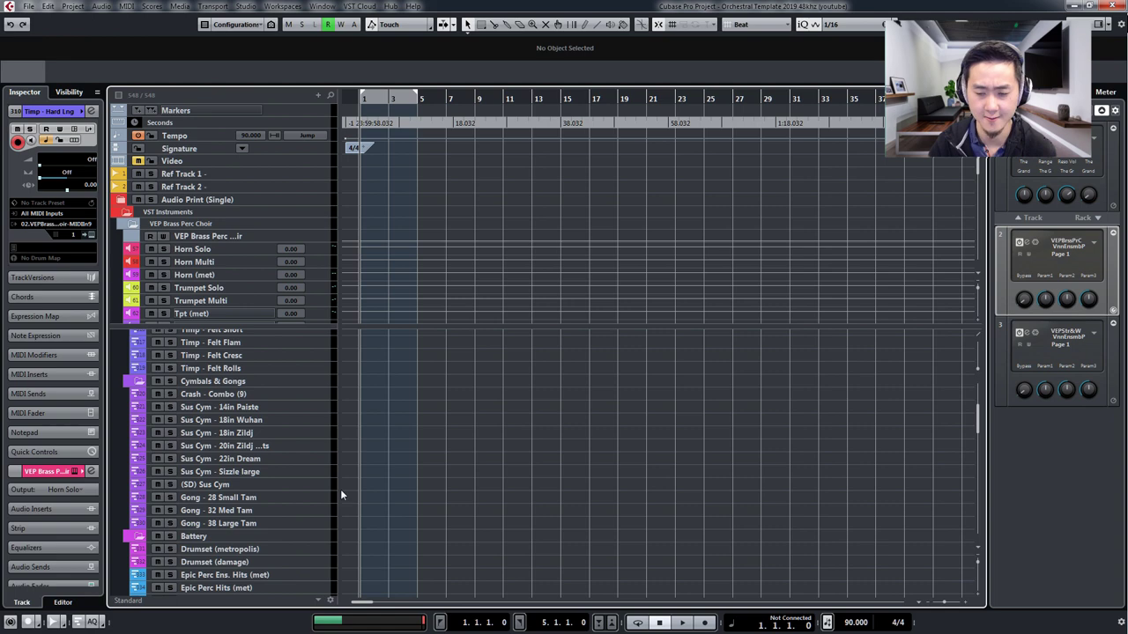
pyautogui.click(308, 396)
pyautogui.scroll(-3, 346, 476)
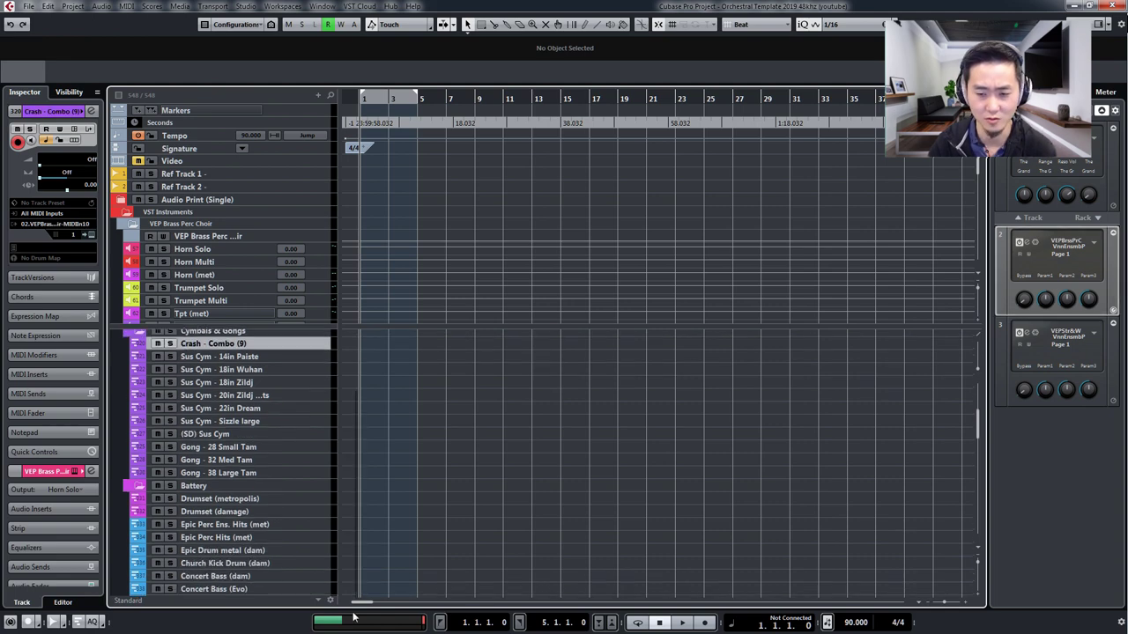
pyautogui.click(304, 460)
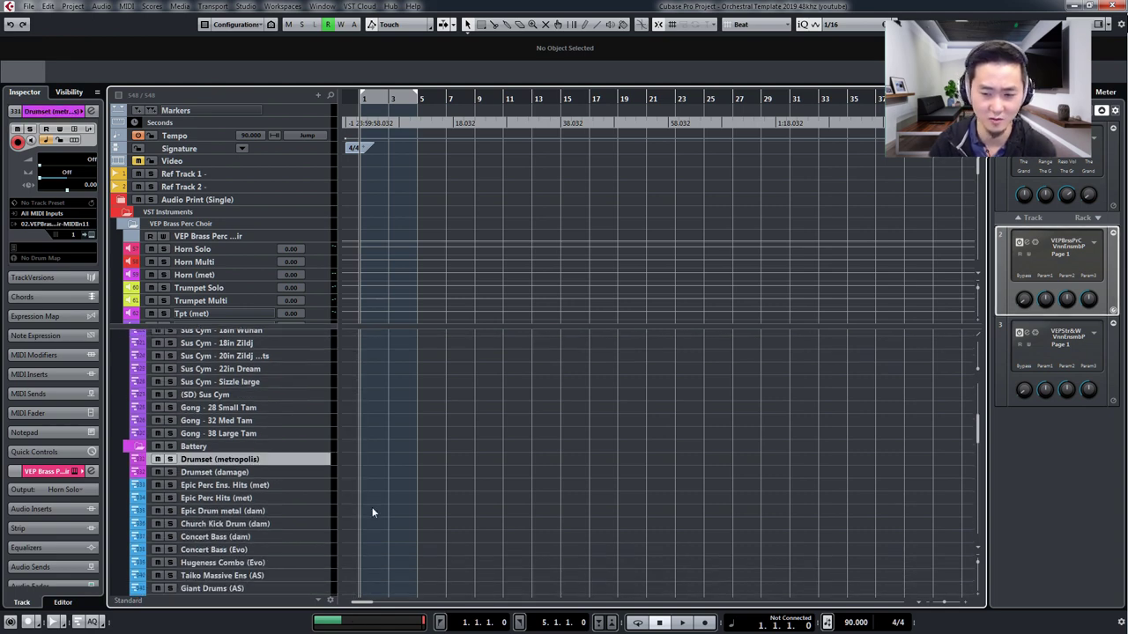
pyautogui.scroll(-2, 370, 509)
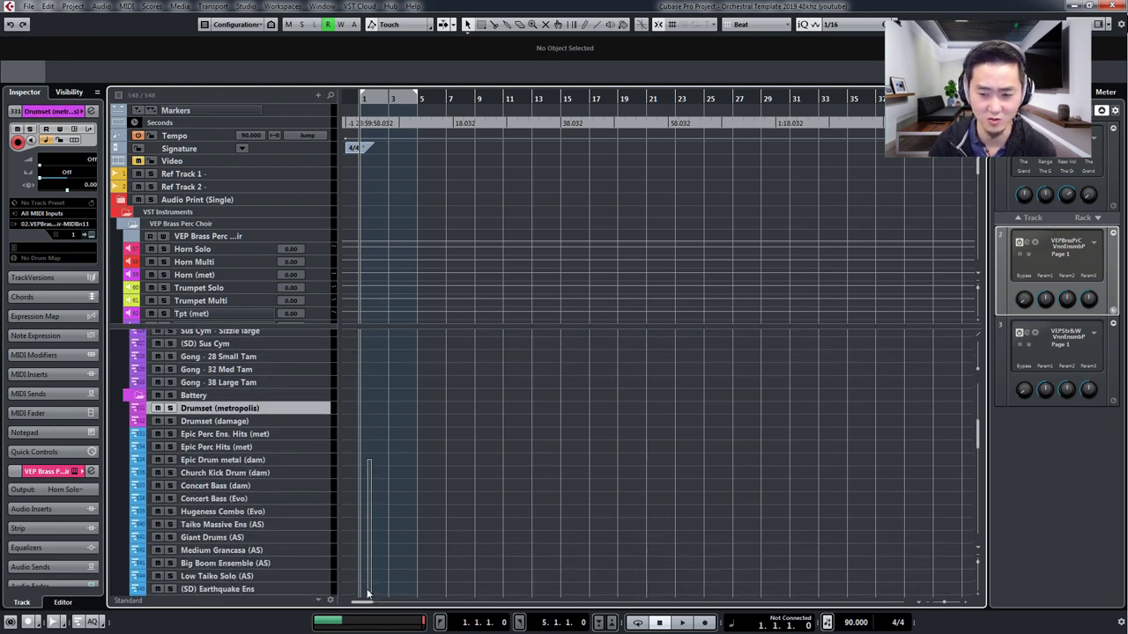
pyautogui.click(315, 436)
pyautogui.scroll(-2, 361, 529)
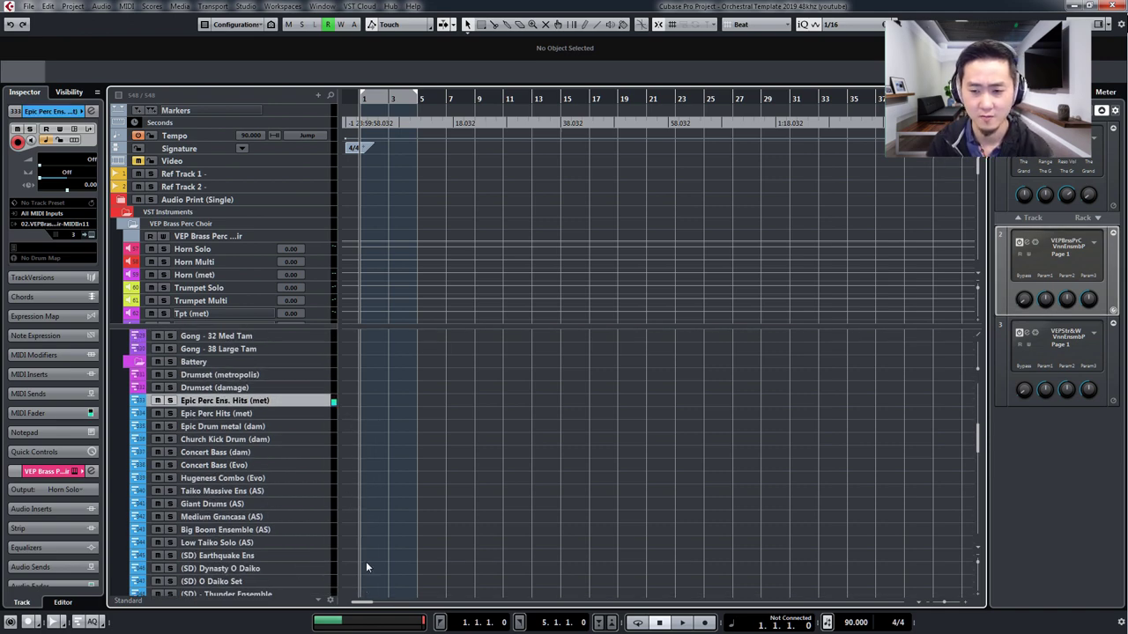
pyautogui.click(319, 440)
pyautogui.click(321, 428)
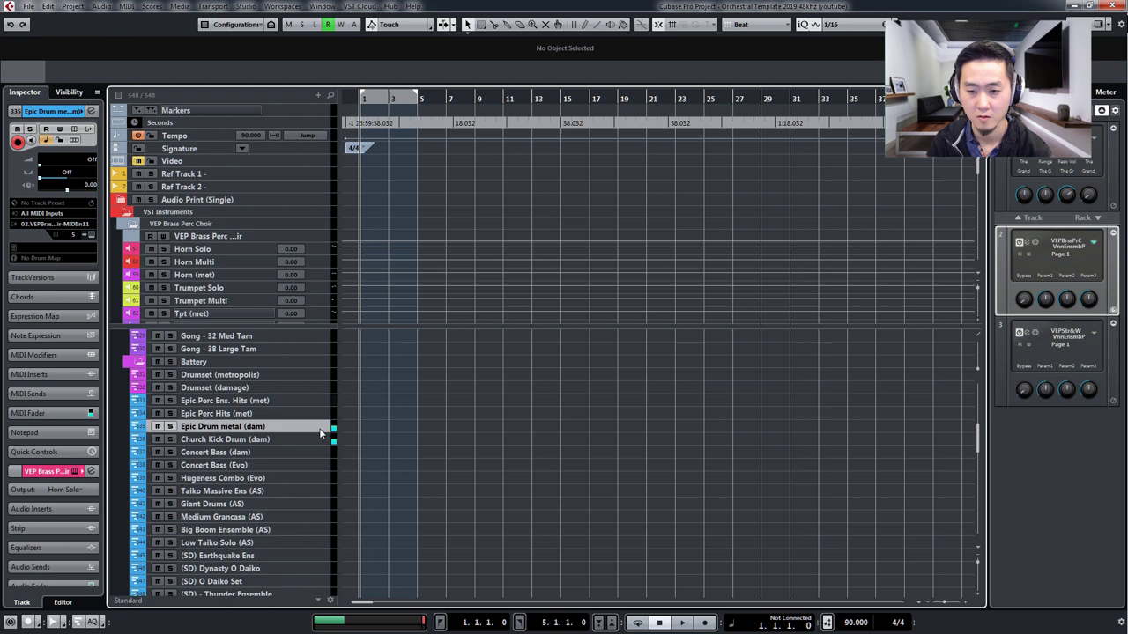
pyautogui.click(322, 453)
pyautogui.moveTo(398, 397); pyautogui.dragTo(359, 356)
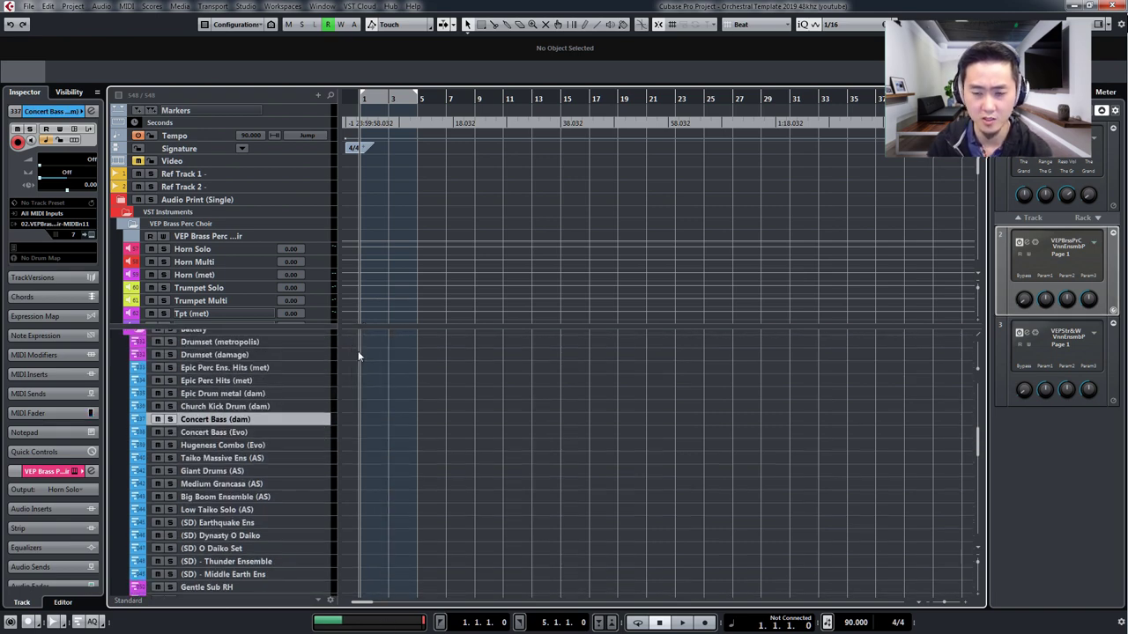
pyautogui.click(320, 374)
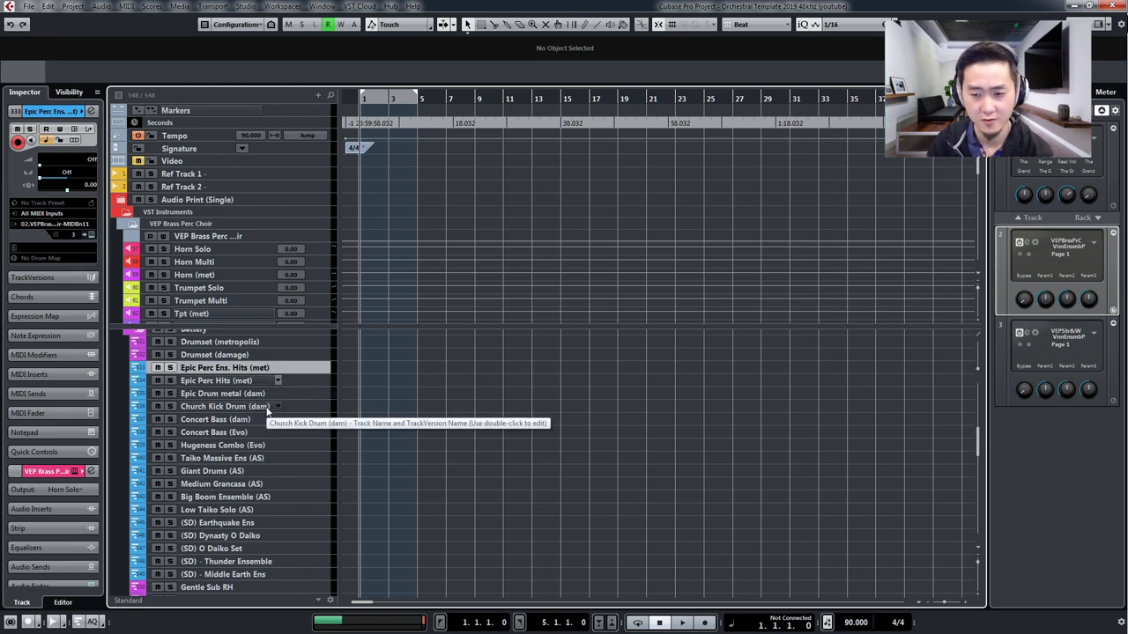
pyautogui.click(245, 432)
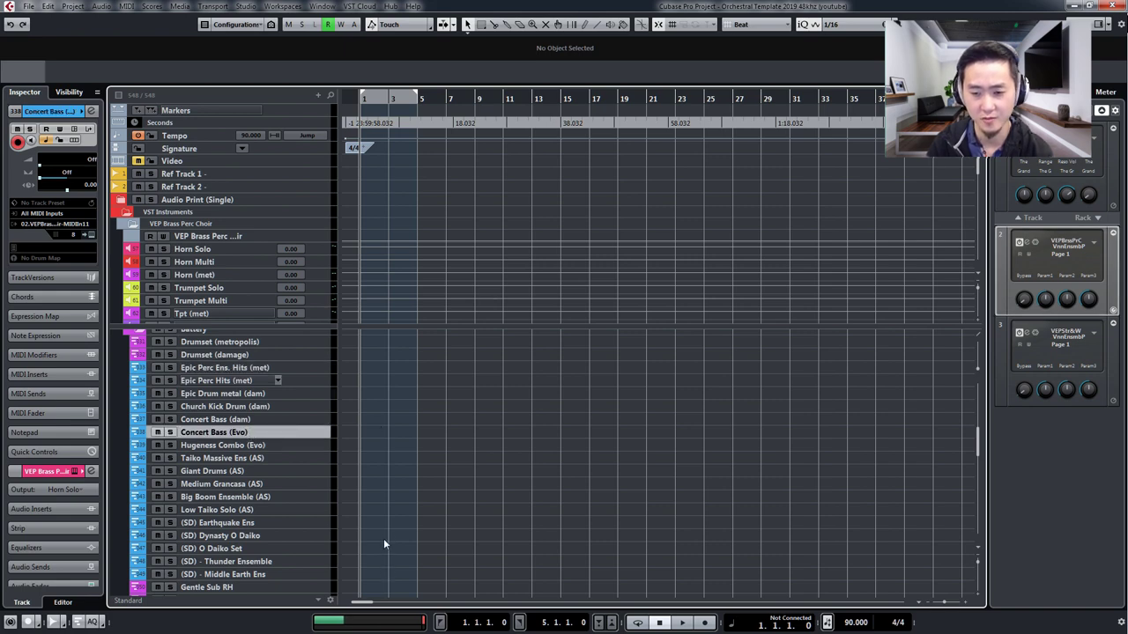
pyautogui.scroll(-1, 381, 515)
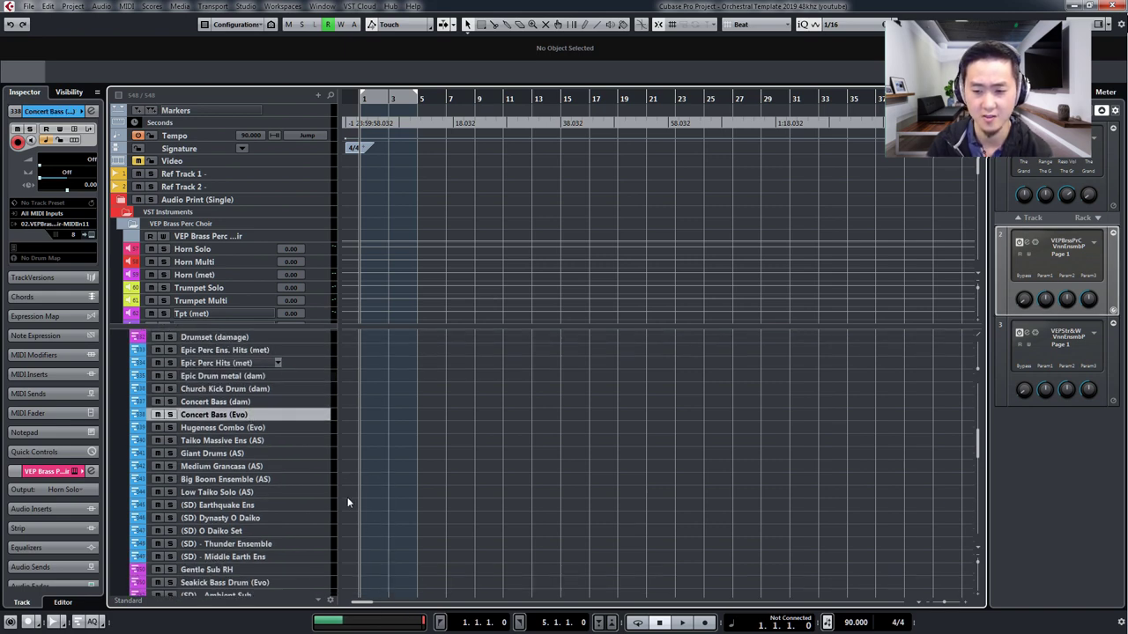
pyautogui.click(256, 441)
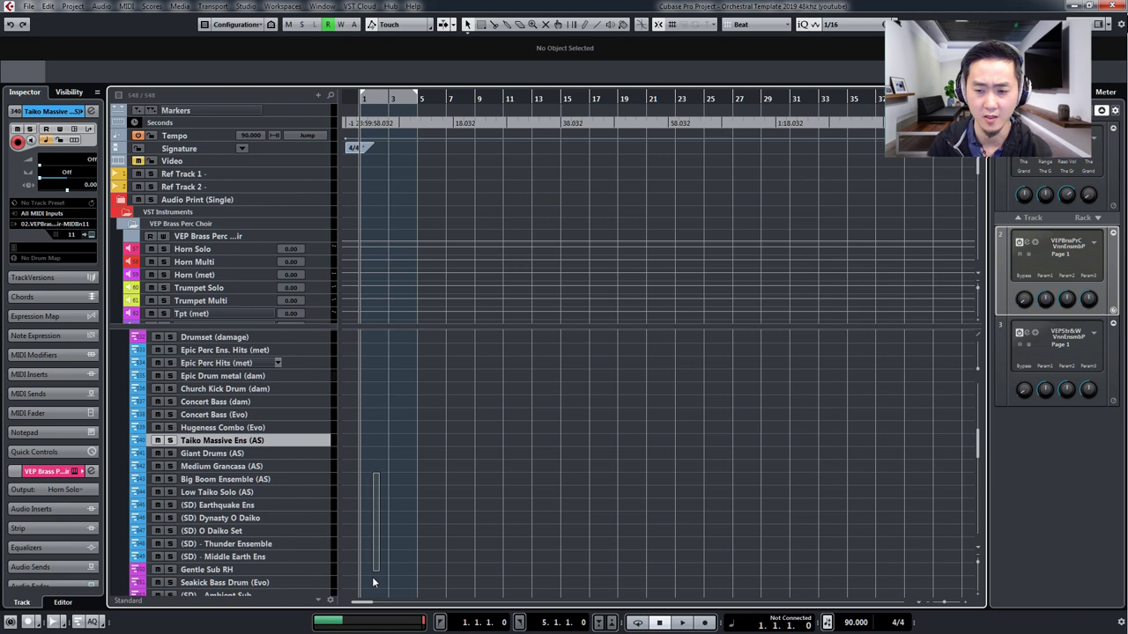
pyautogui.scroll(-8, 372, 555)
pyautogui.click(269, 400)
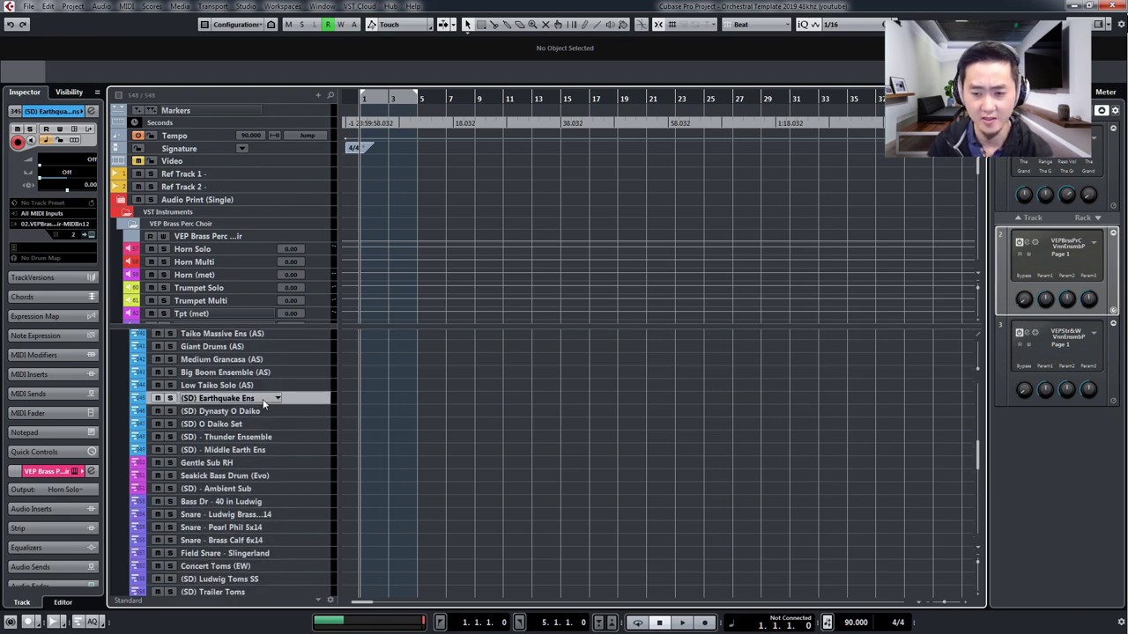
pyautogui.scroll(-1, 380, 535)
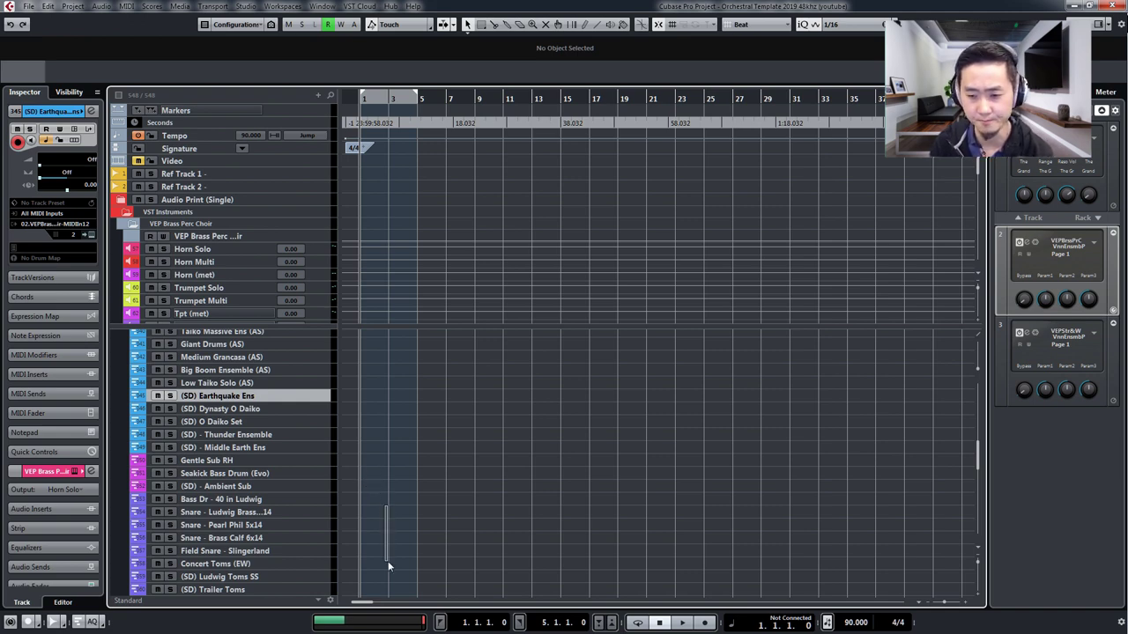
pyautogui.scroll(-2, 380, 573)
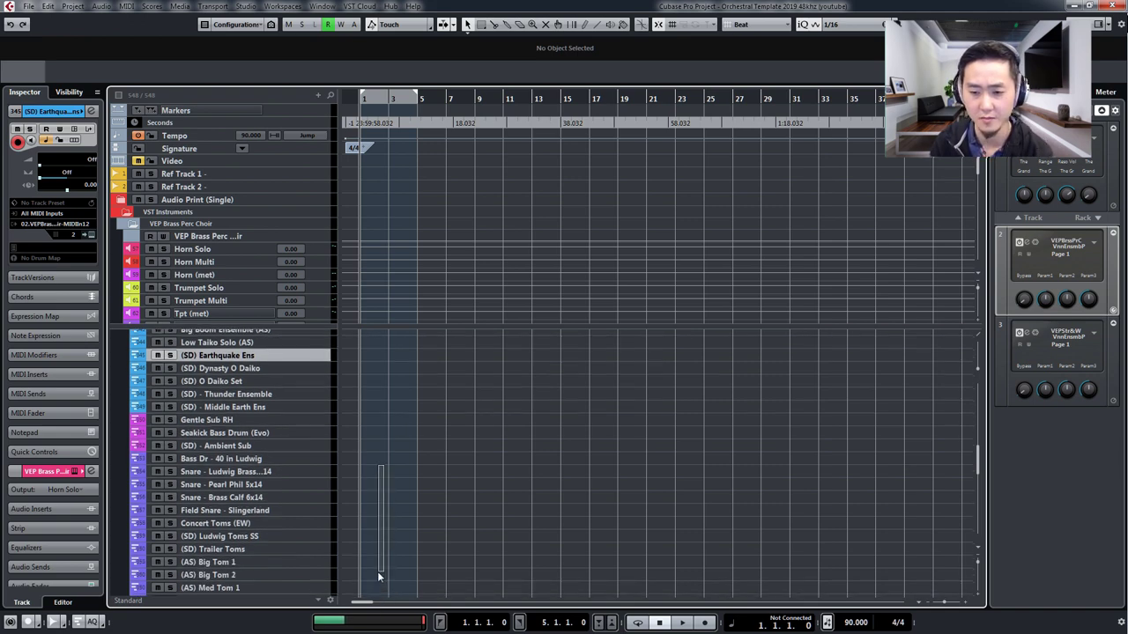
pyautogui.scroll(-5, 379, 577)
pyautogui.scroll(3, 319, 370)
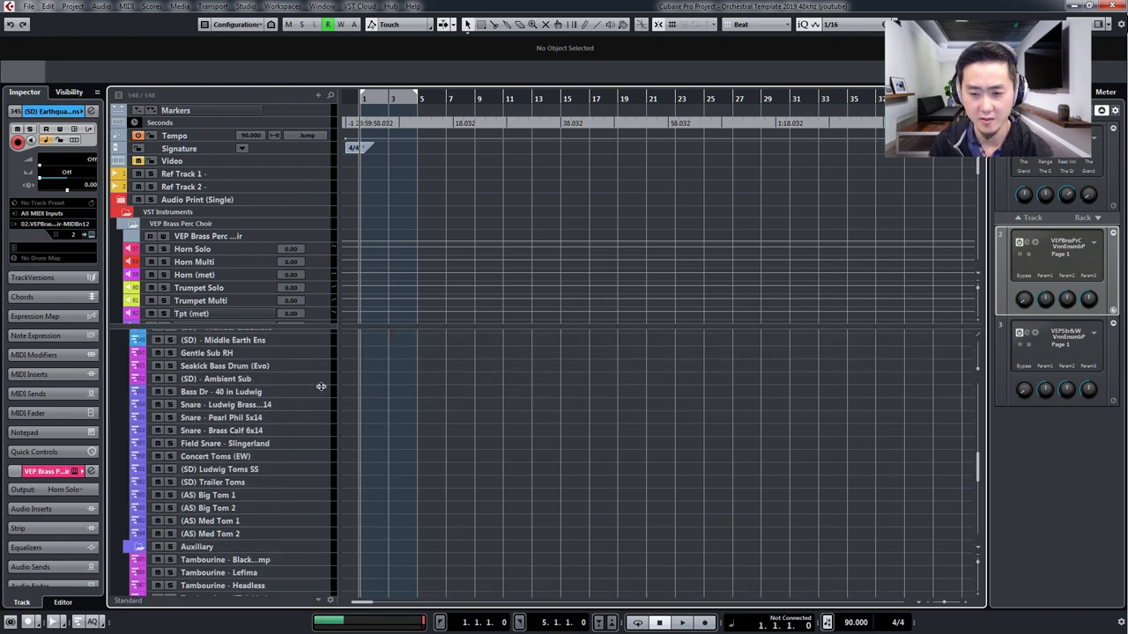
pyautogui.click(315, 405)
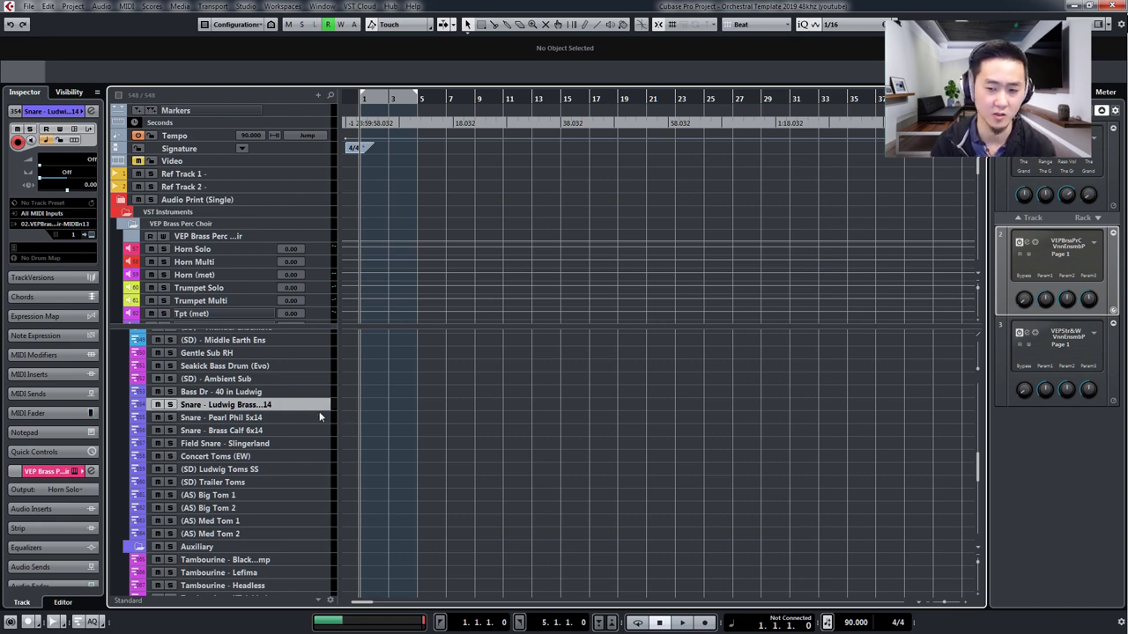
pyautogui.moveTo(422, 442); pyautogui.dragTo(407, 607)
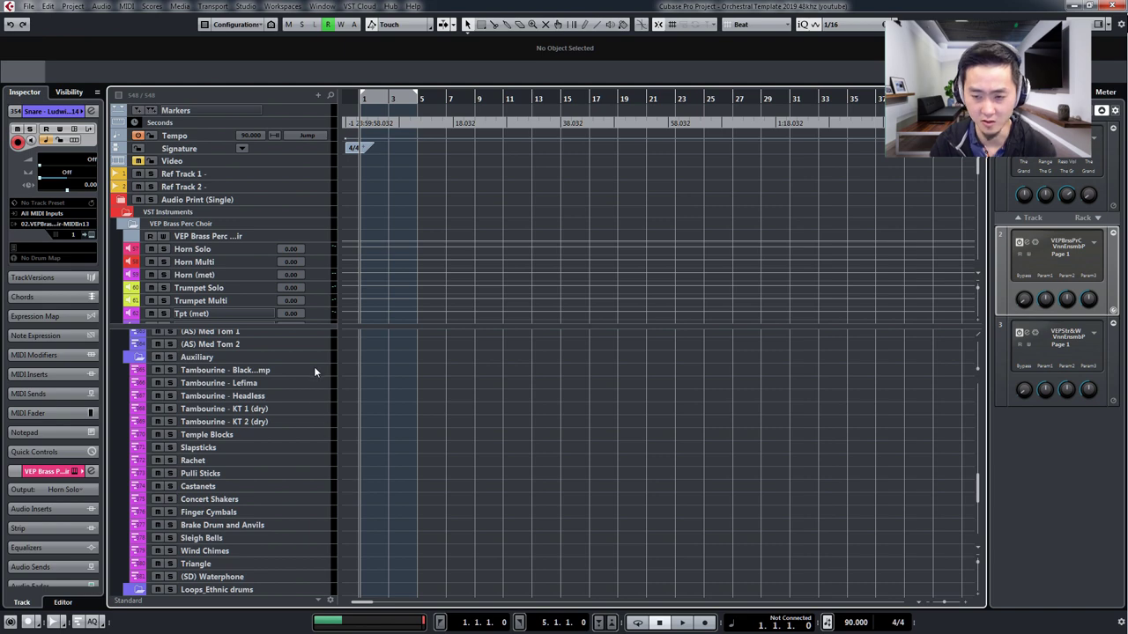
pyautogui.click(313, 370)
pyautogui.scroll(-3, 396, 493)
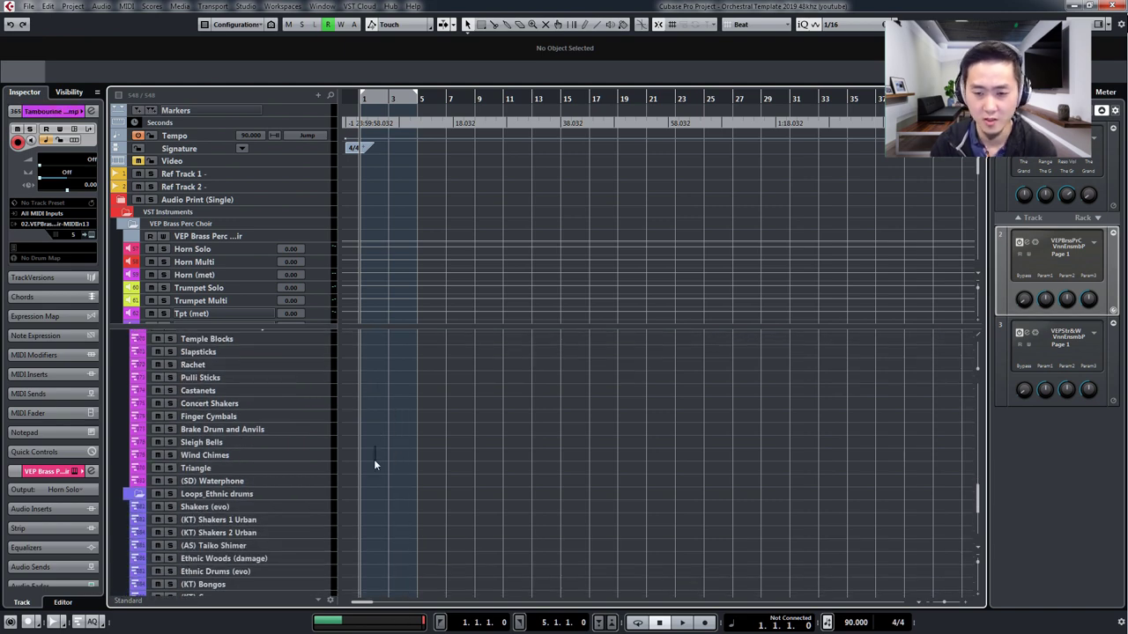
pyautogui.moveTo(373, 436); pyautogui.dragTo(344, 421)
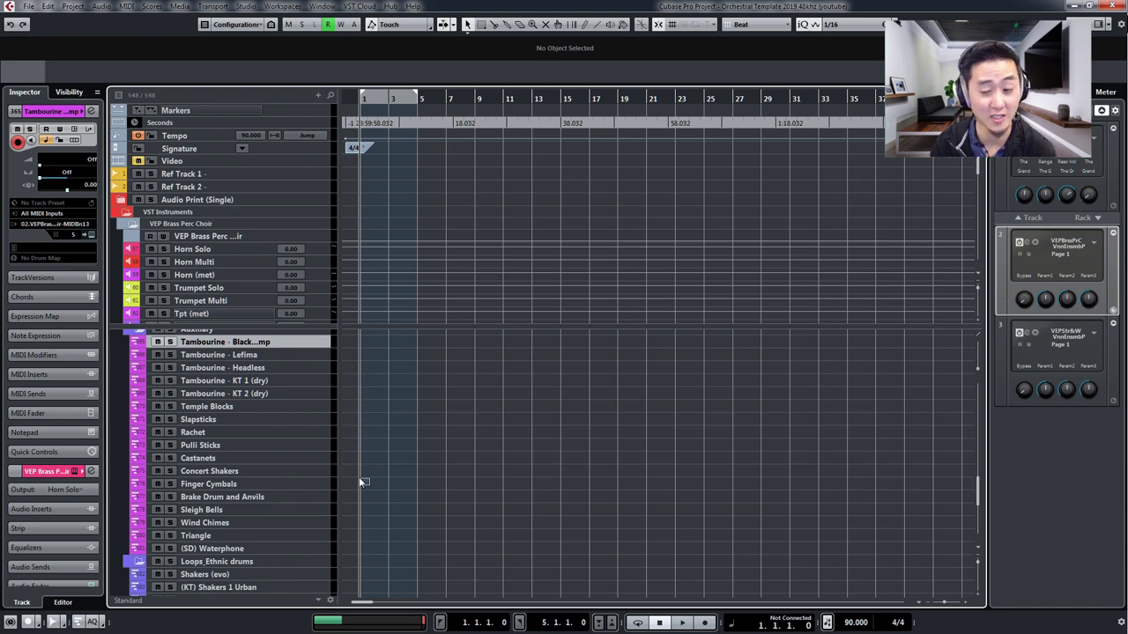
pyautogui.moveTo(363, 573); pyautogui.dragTo(375, 544)
# - Expand the Strings folder and select the first violin soli legato track
pyautogui.click(128, 568)
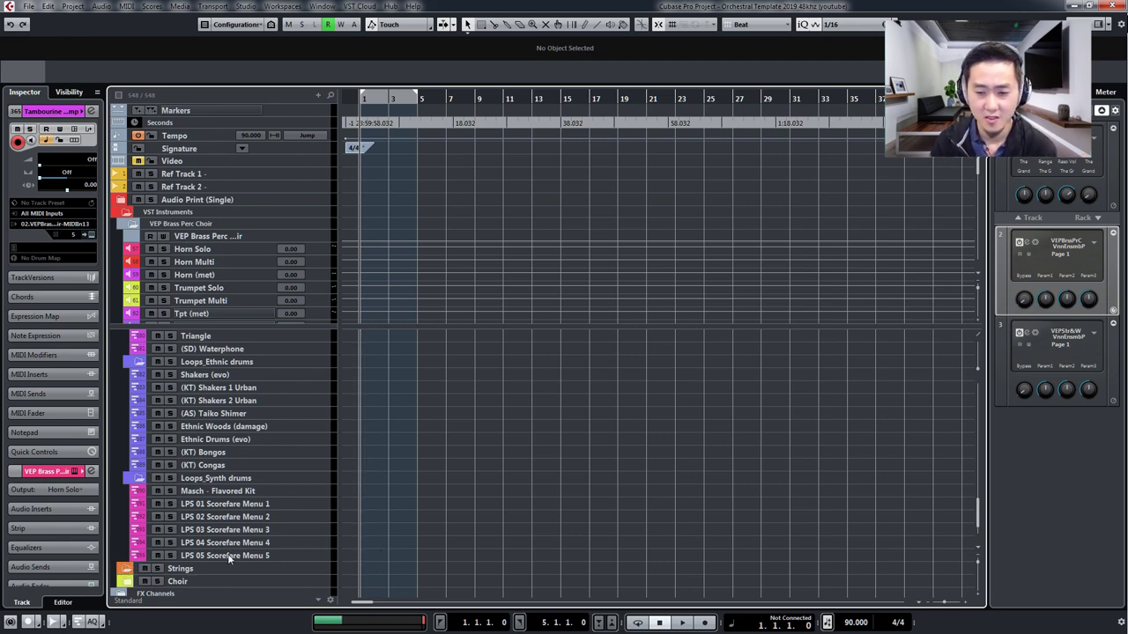
pyautogui.scroll(-4, 384, 541)
pyautogui.moveTo(382, 623); pyautogui.dragTo(353, 569)
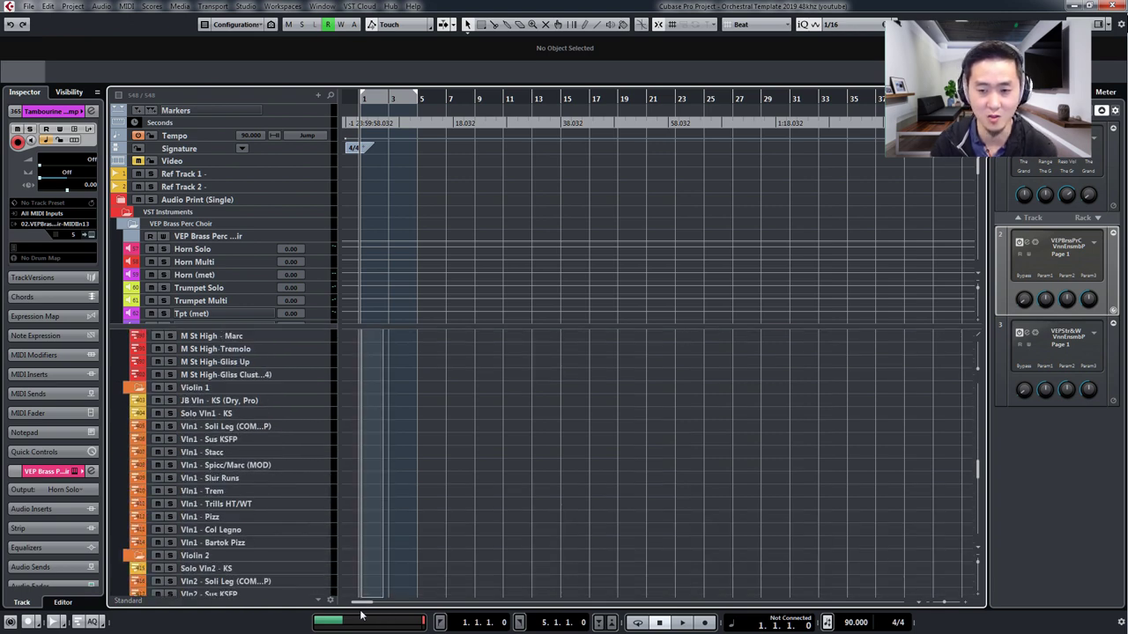
pyautogui.scroll(-5, 317, 467)
pyautogui.scroll(5, 317, 467)
pyautogui.click(315, 451)
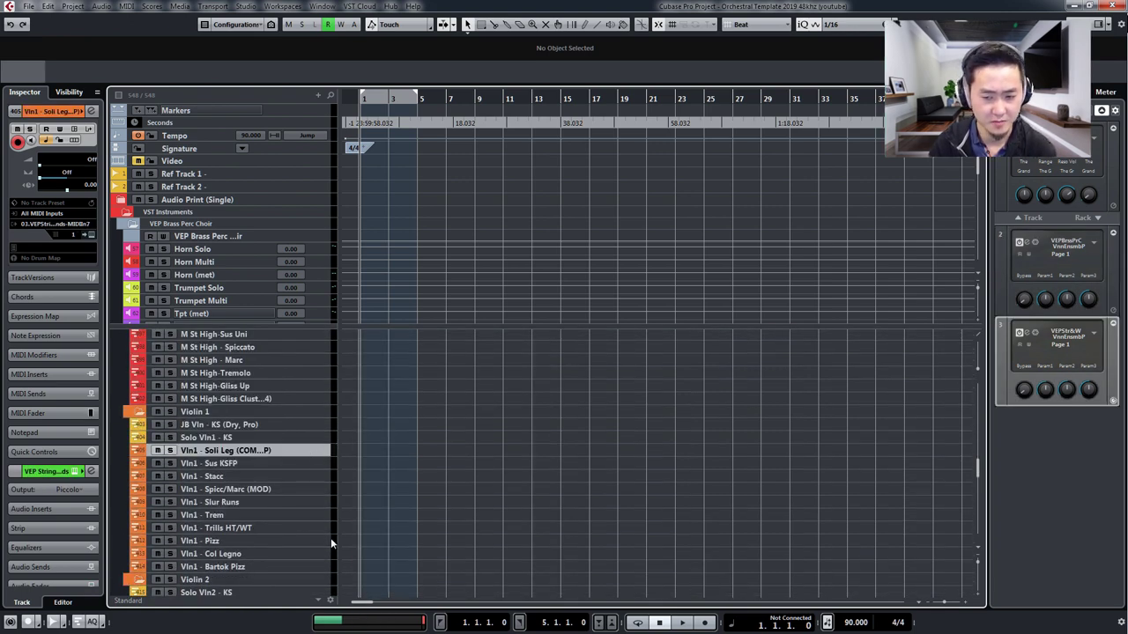
# - Select the Solo Vla - KS track, the next viola track, then Solo Cello - KS
pyautogui.scroll(-3, 351, 520)
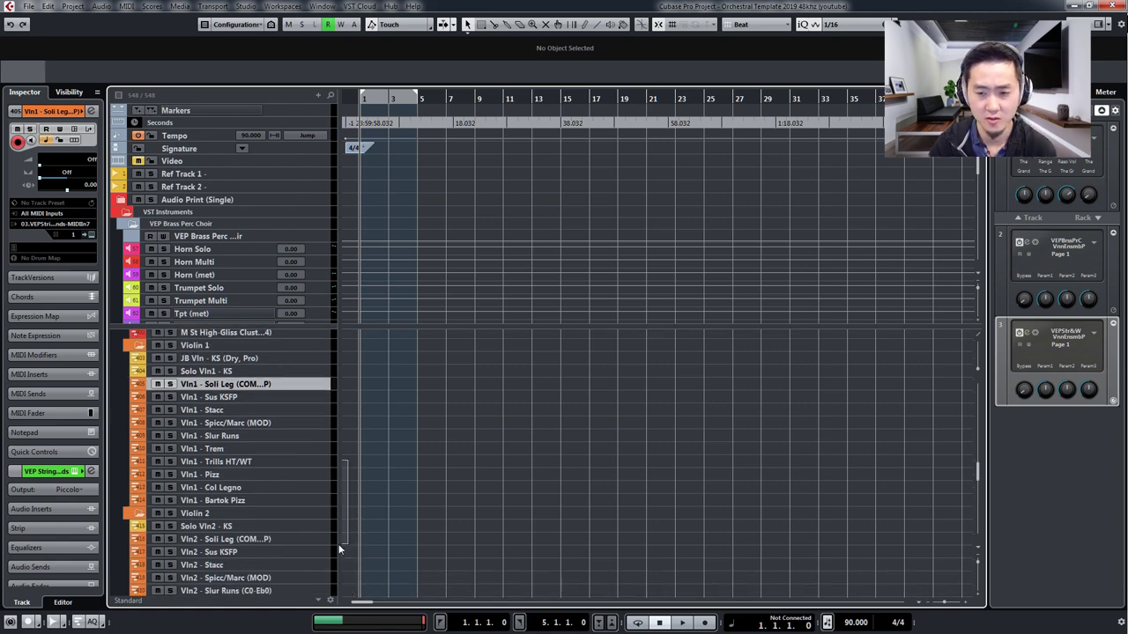
pyautogui.scroll(-12, 348, 606)
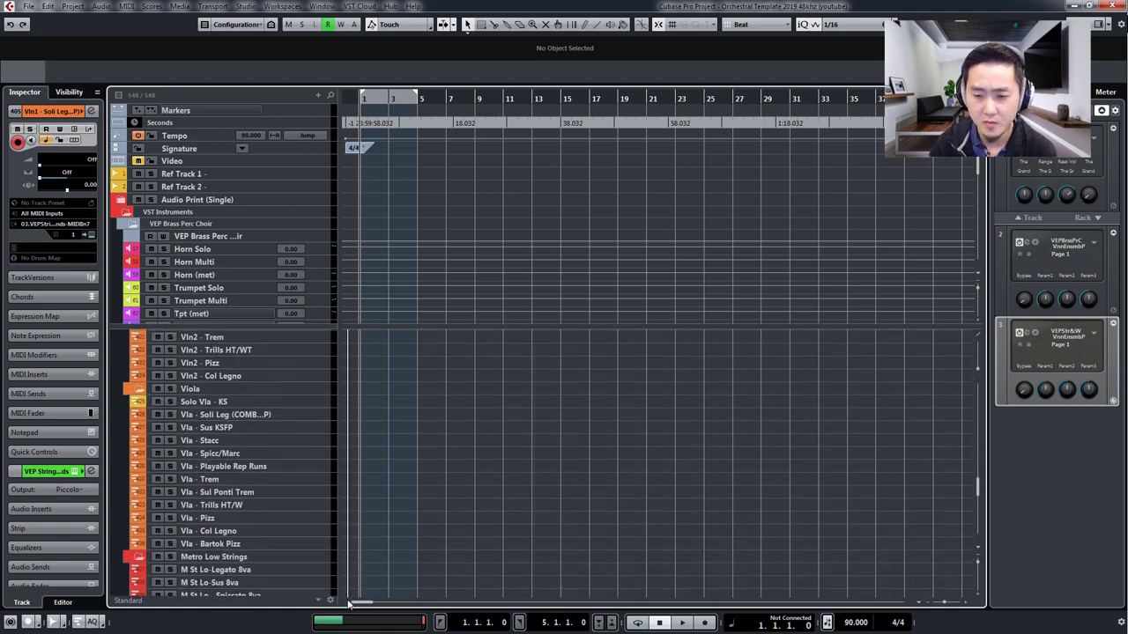
pyautogui.click(306, 356)
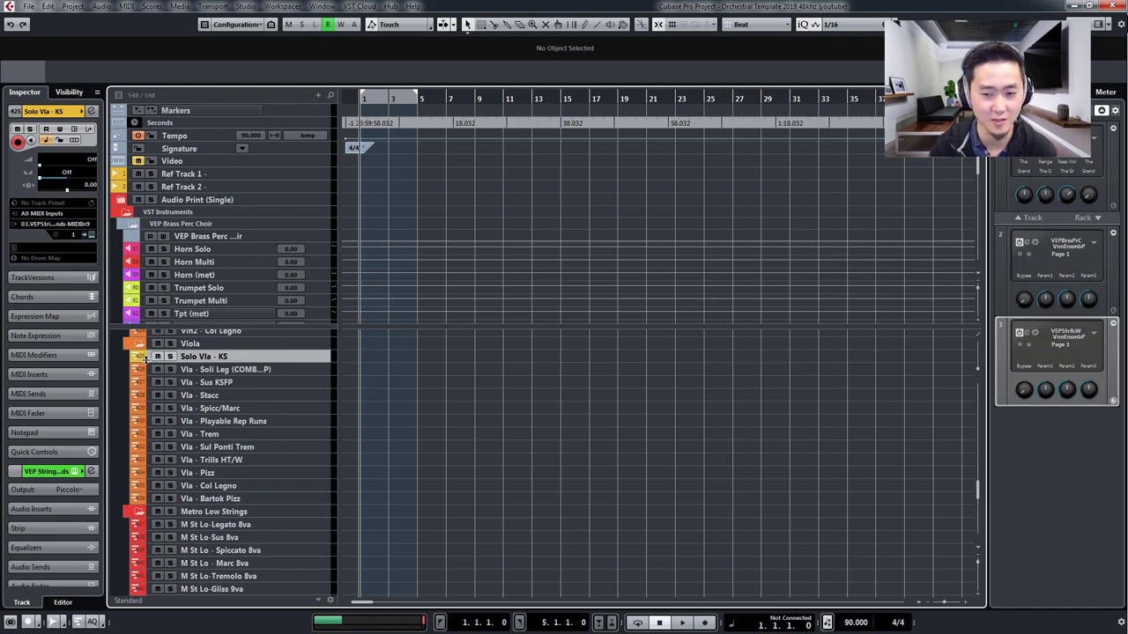
pyautogui.press('Down')
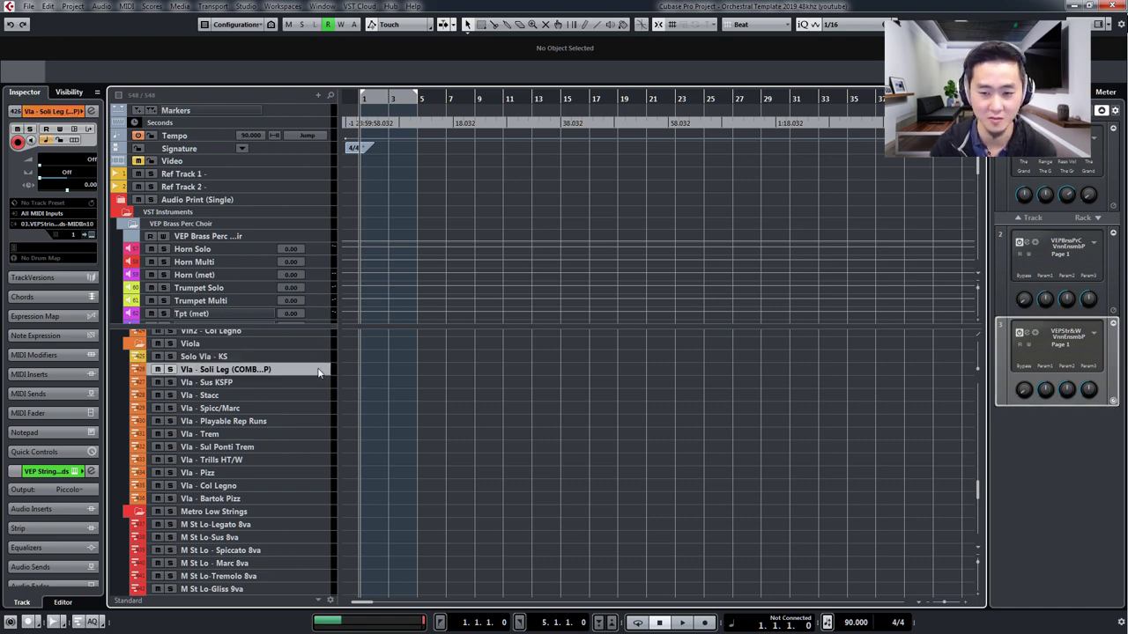
pyautogui.scroll(-5, 397, 396)
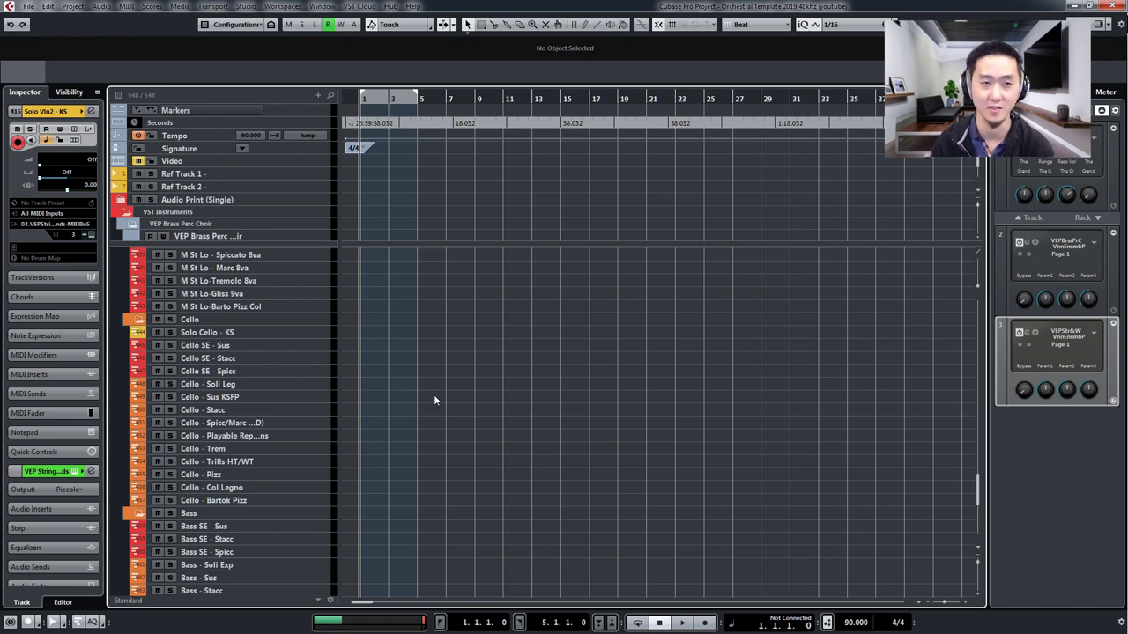
pyautogui.click(325, 332)
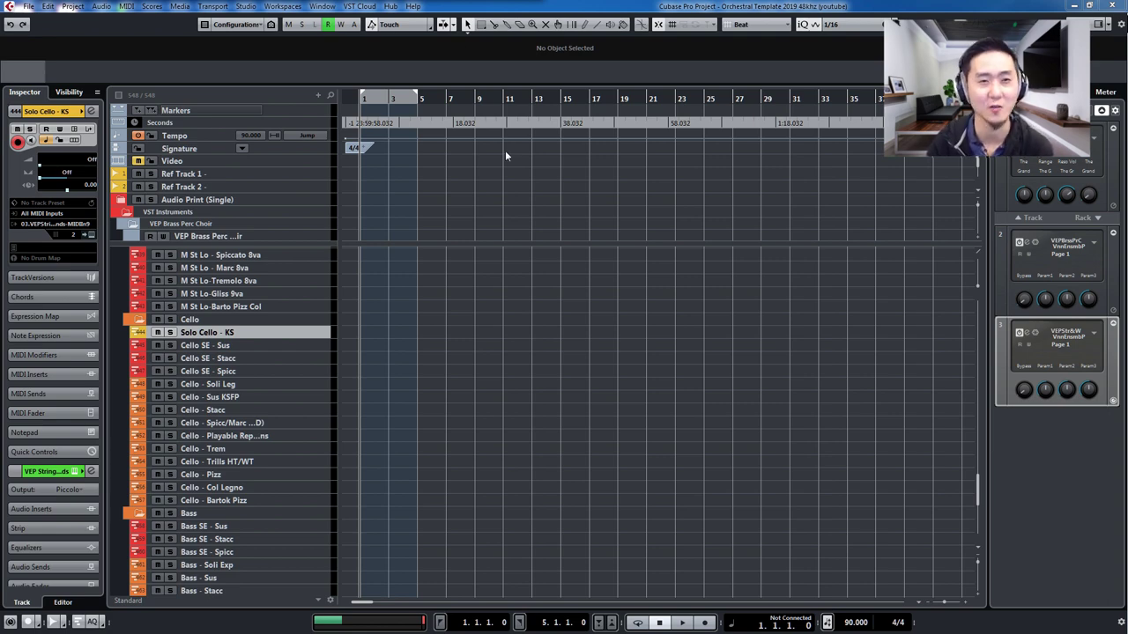
# - Expand the Brass and Upper WW folders and select the CL - Sus clarinet track
pyautogui.scroll(10, 415, 233)
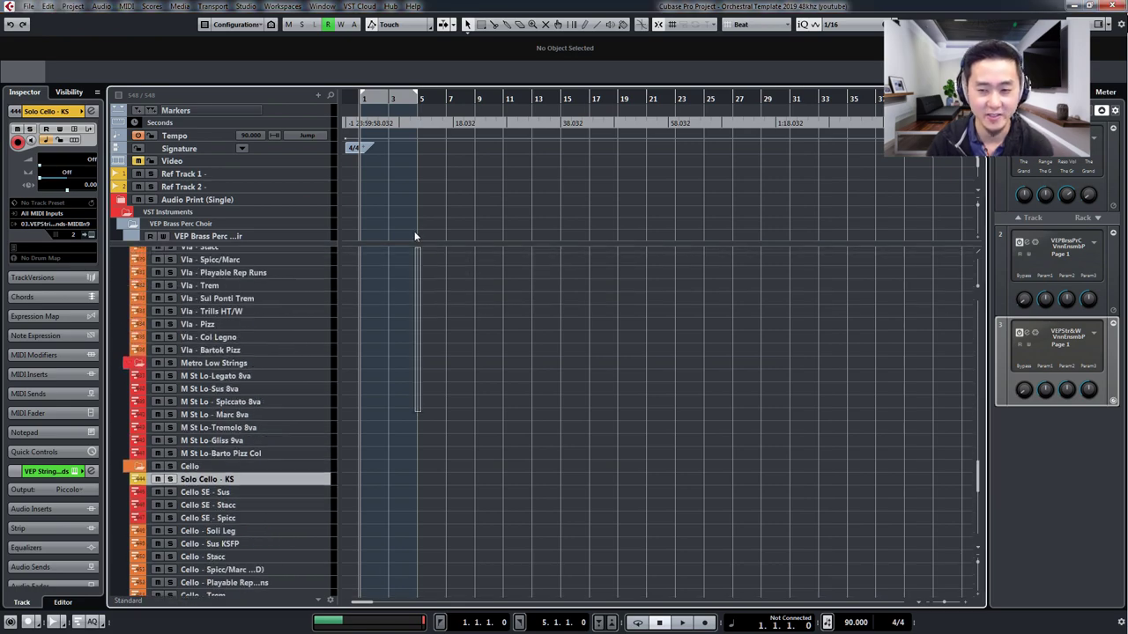
pyautogui.scroll(-20, 414, 231)
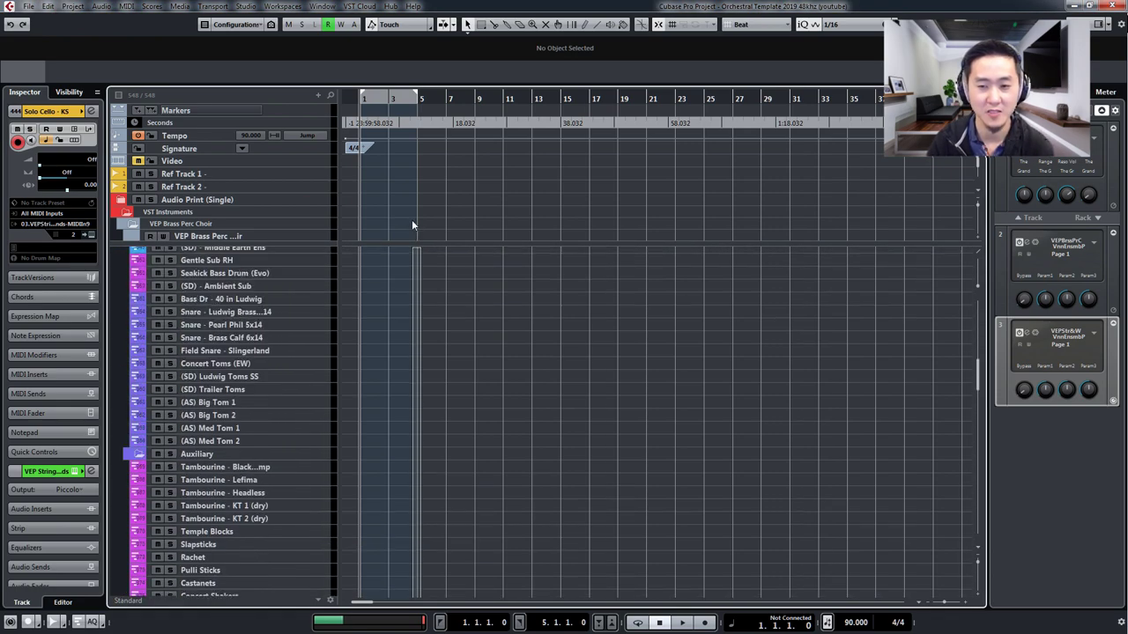
pyautogui.scroll(8, 411, 219)
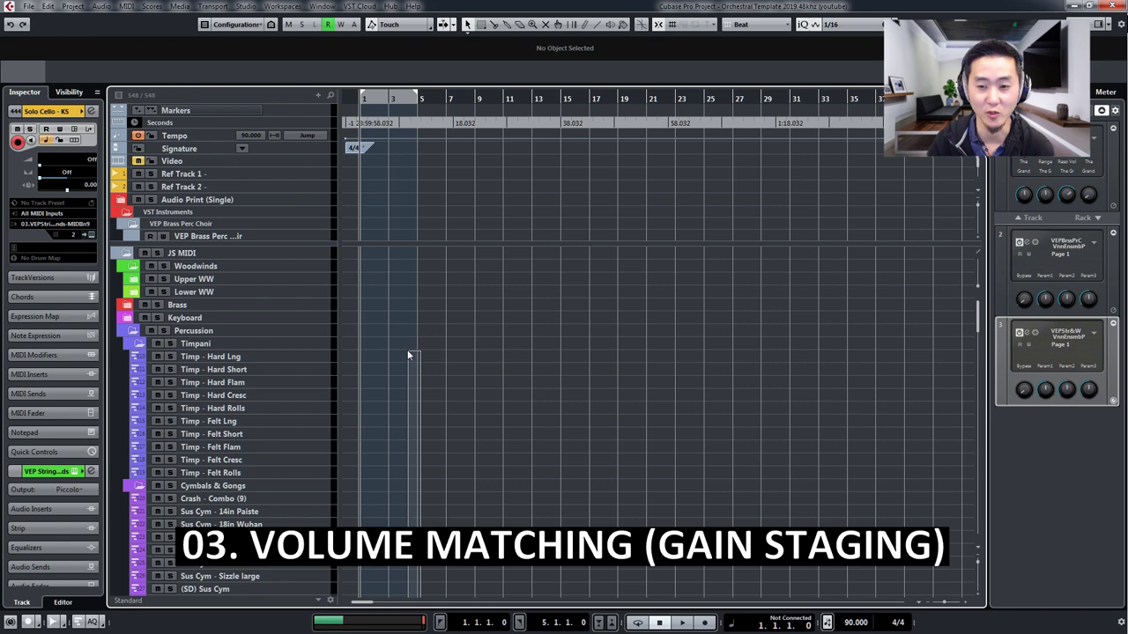
pyautogui.click(126, 304)
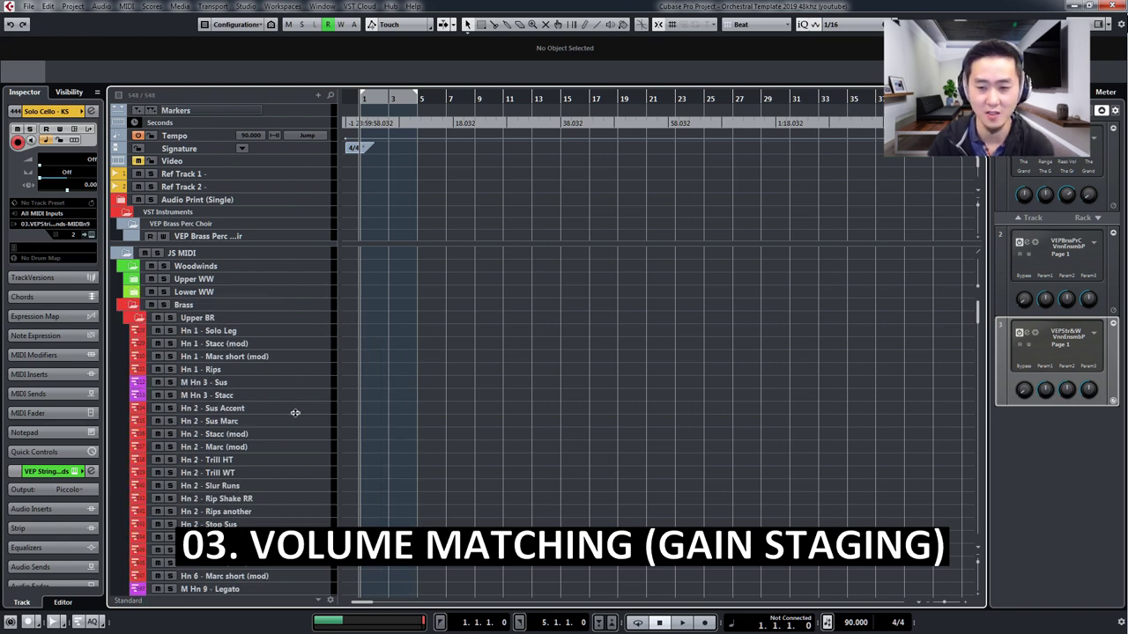
pyautogui.click(133, 278)
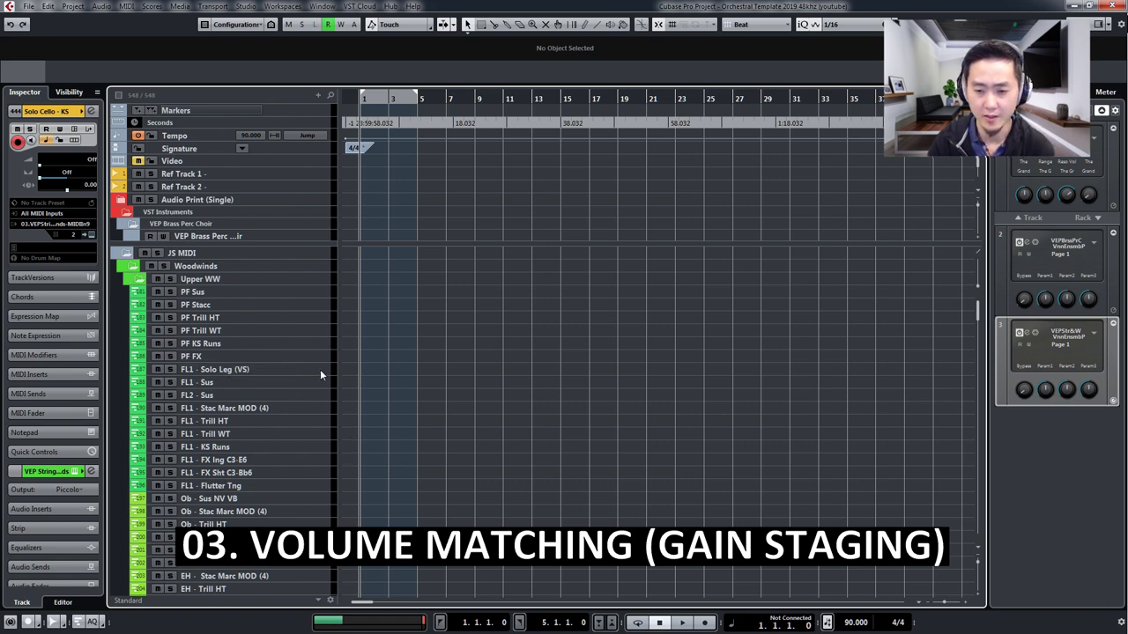
pyautogui.scroll(-3, 375, 496)
pyautogui.scroll(-3, 357, 516)
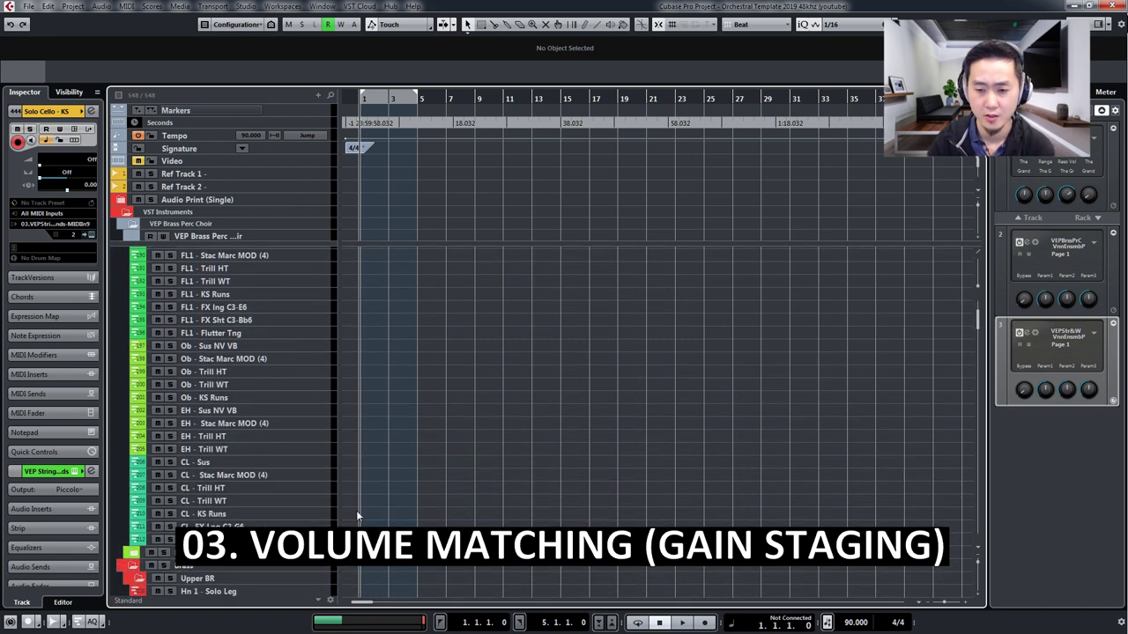
pyautogui.click(316, 465)
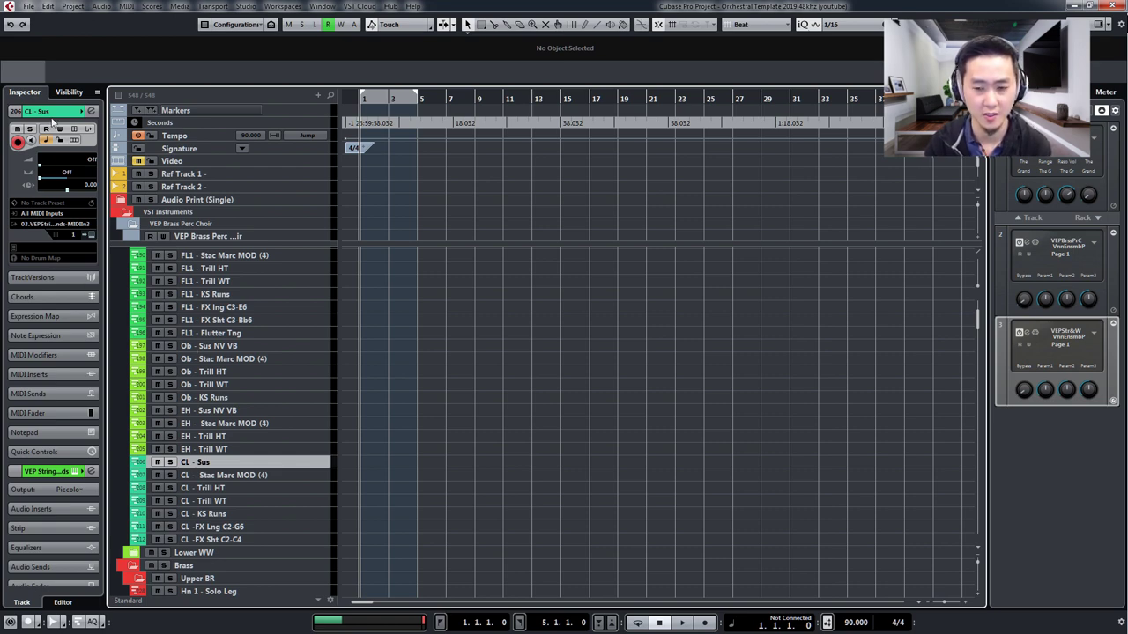
# - Compare the CL - Stac Marc MOD (4) and CL - Sus clarinet tracks by switching between them
pyautogui.click(322, 477)
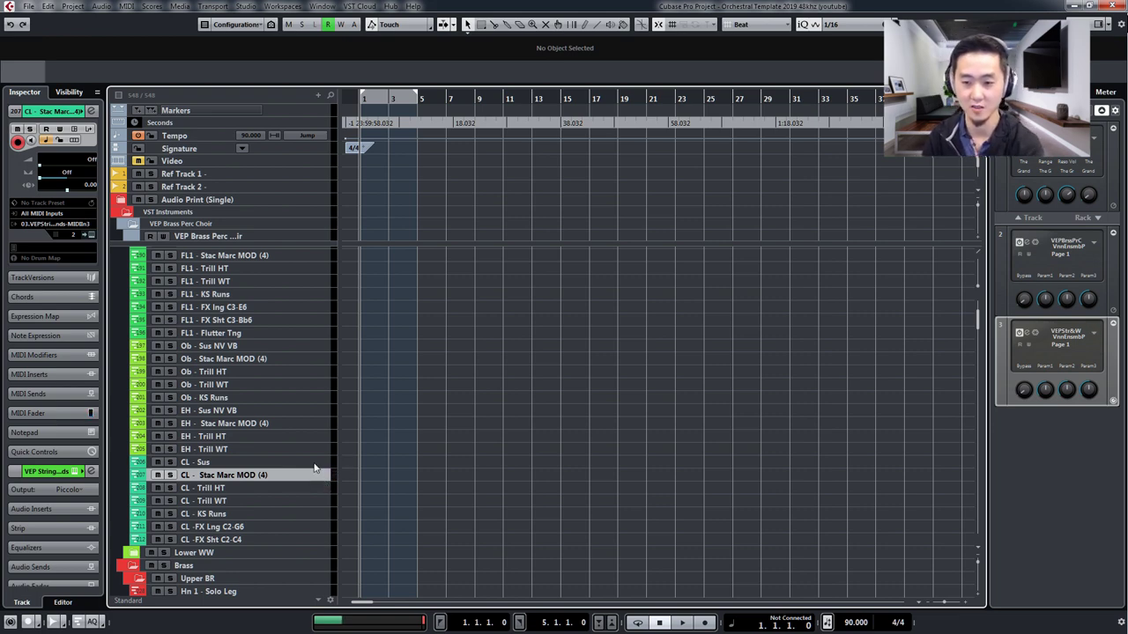
pyautogui.click(315, 463)
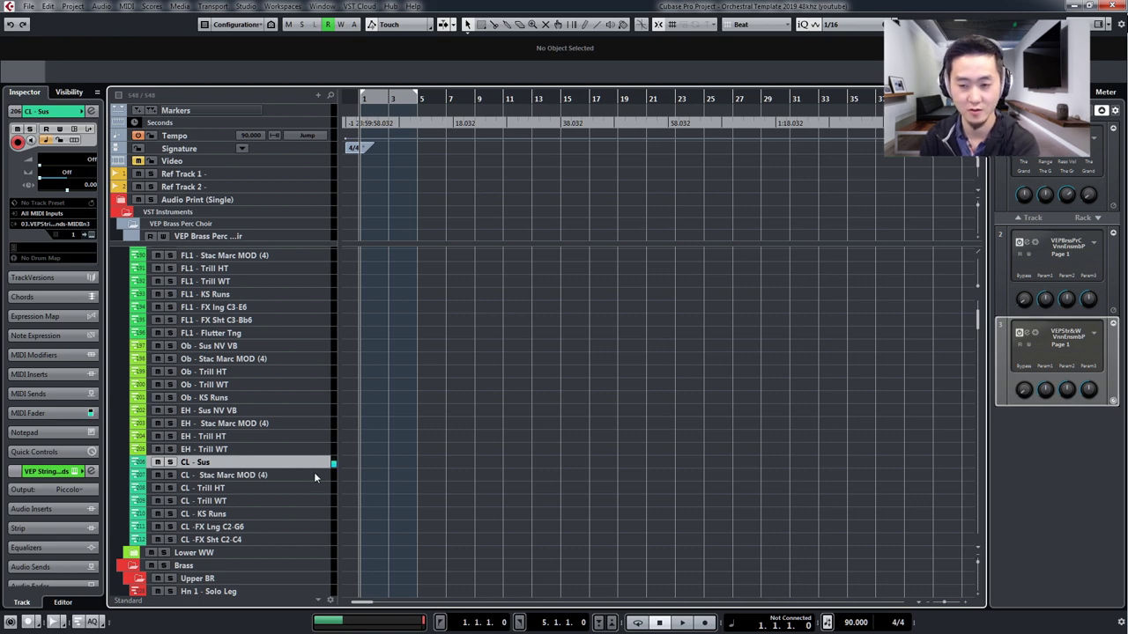
pyautogui.click(315, 476)
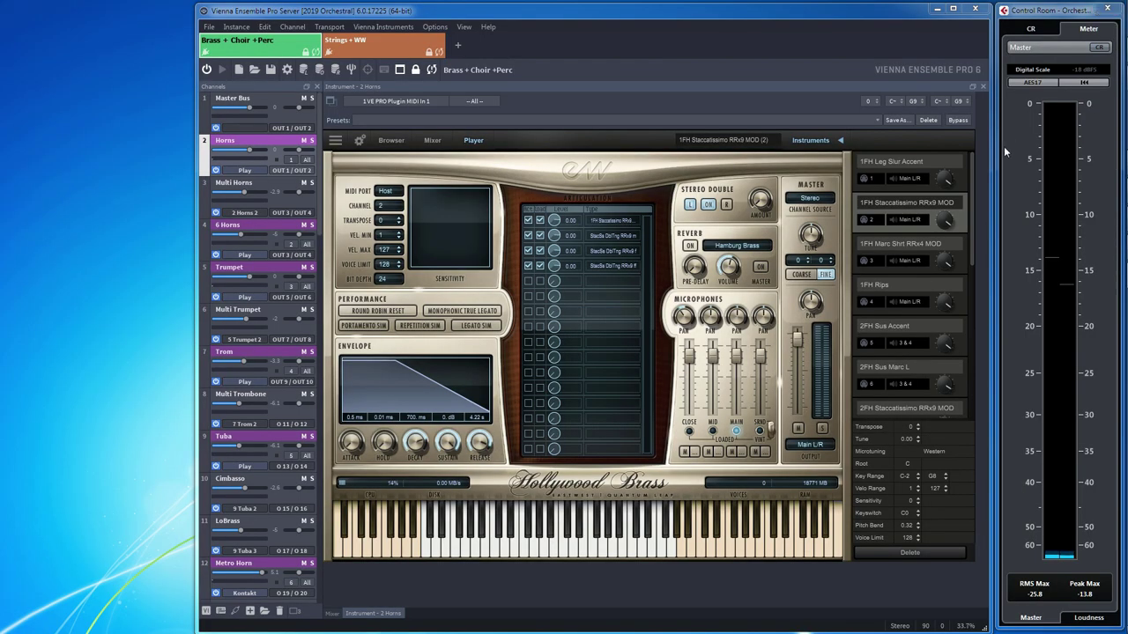
# - In the Strings + WW instance, lower the Clarinet's CL Shorts MOD SPEED from 6.2 to 2.8
pyautogui.click(352, 42)
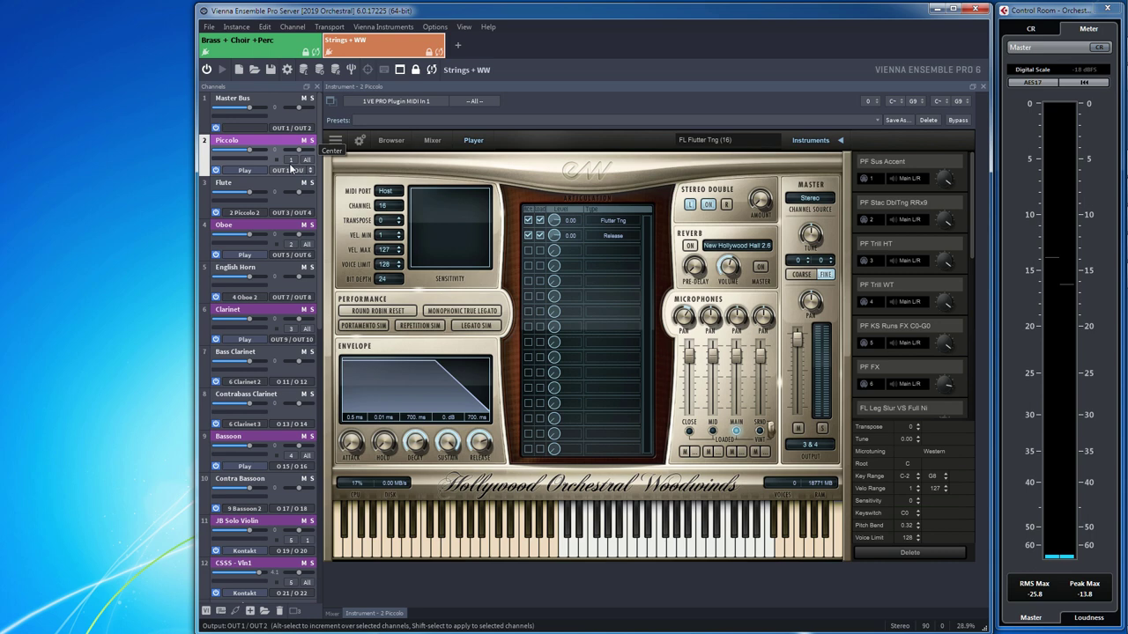
pyautogui.click(206, 326)
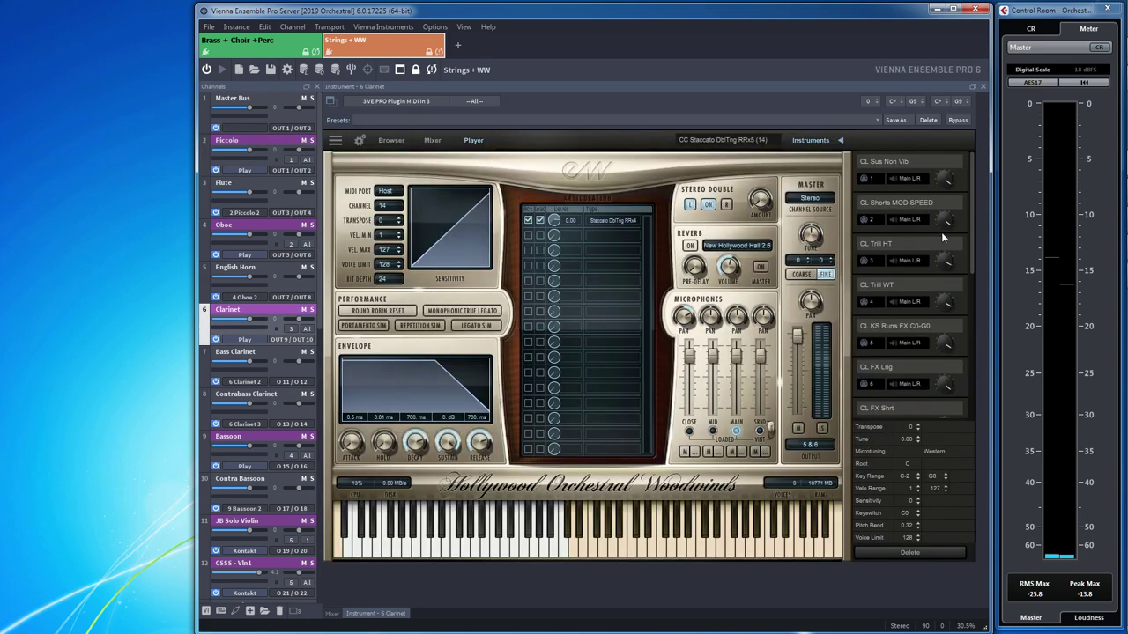
pyautogui.moveTo(939, 274)
pyautogui.moveTo(975, 263)
pyautogui.mouseDown()
pyautogui.moveTo(966, 333)
pyautogui.moveTo(968, 266)
pyautogui.mouseUp()
pyautogui.moveTo(947, 226)
pyautogui.moveTo(948, 226)
pyautogui.mouseDown()
pyautogui.moveTo(947, 248)
pyautogui.moveTo(949, 220)
pyautogui.mouseUp()
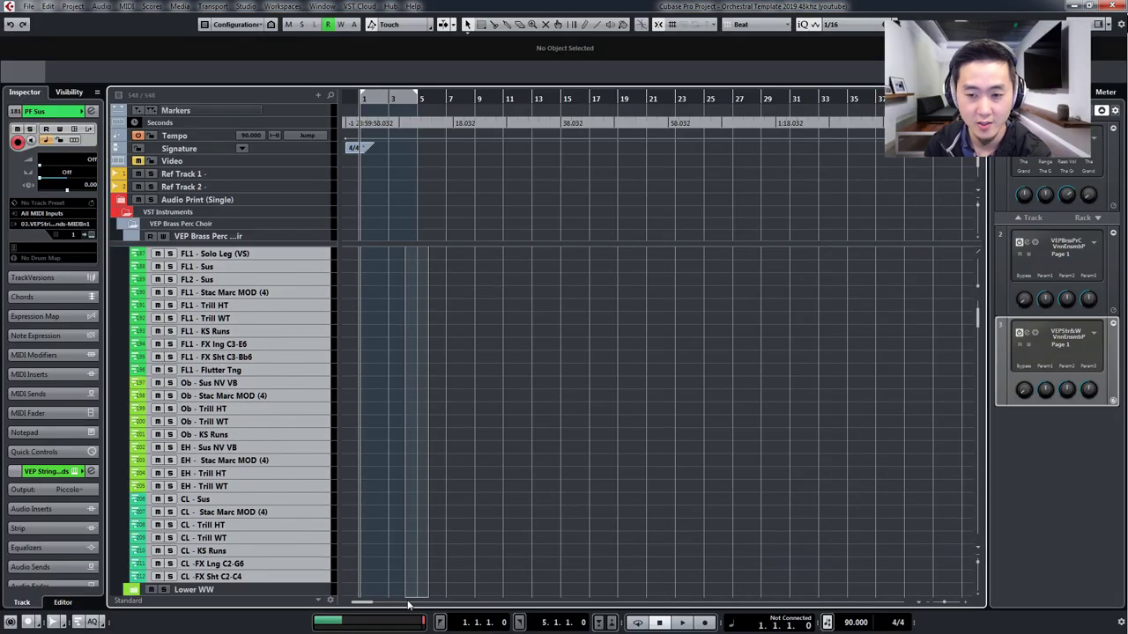
# - Select the track range from PF Sus down through CL -FX Sht C2-C4
pyautogui.scroll(3, 363, 242)
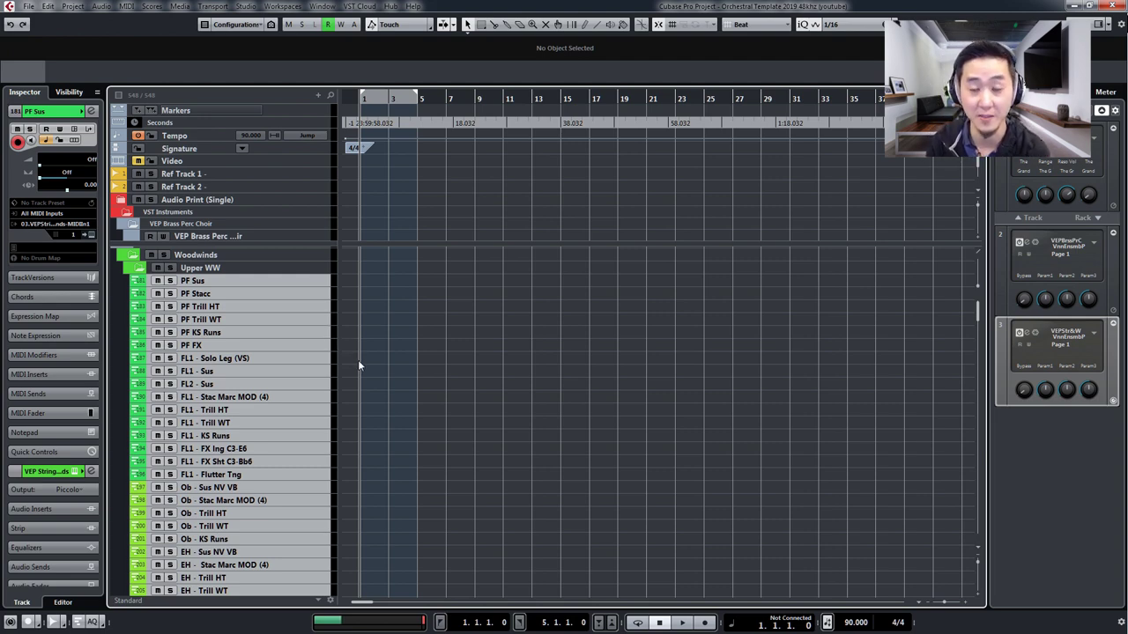
pyautogui.click(334, 284)
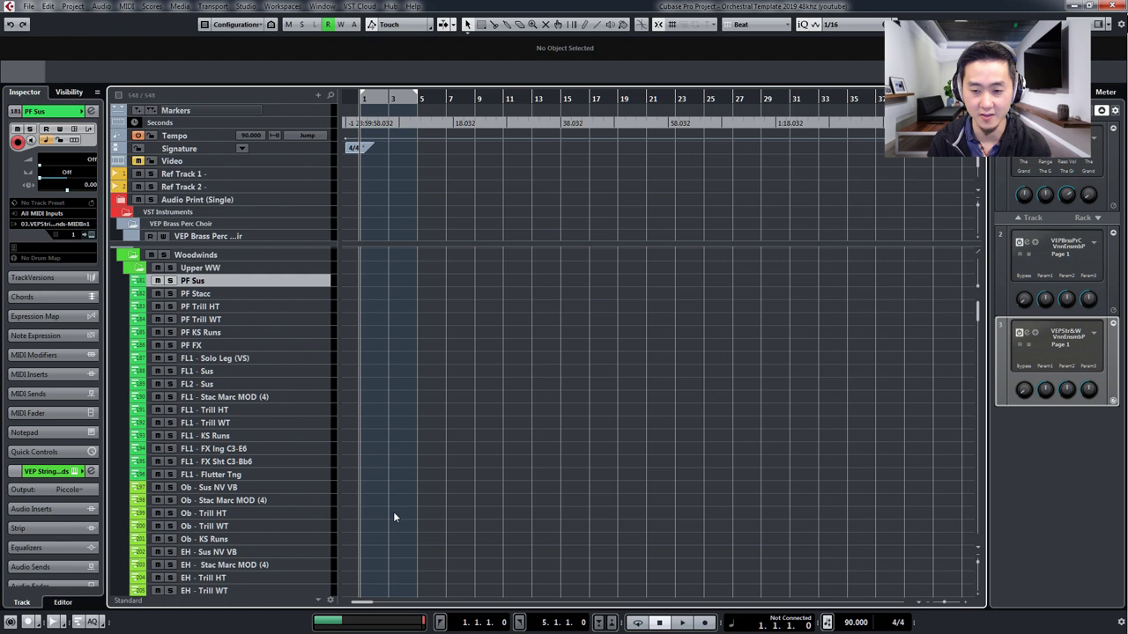
pyautogui.scroll(-5, 391, 537)
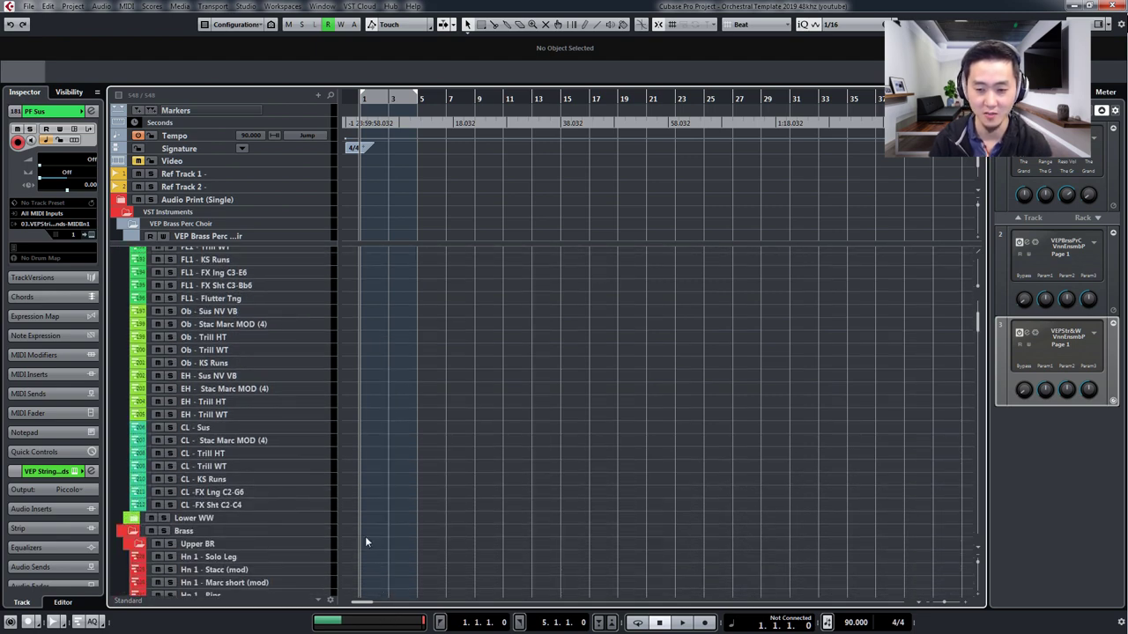
pyautogui.keyDown('shift'); pyautogui.click(323, 504); pyautogui.keyUp('shift')
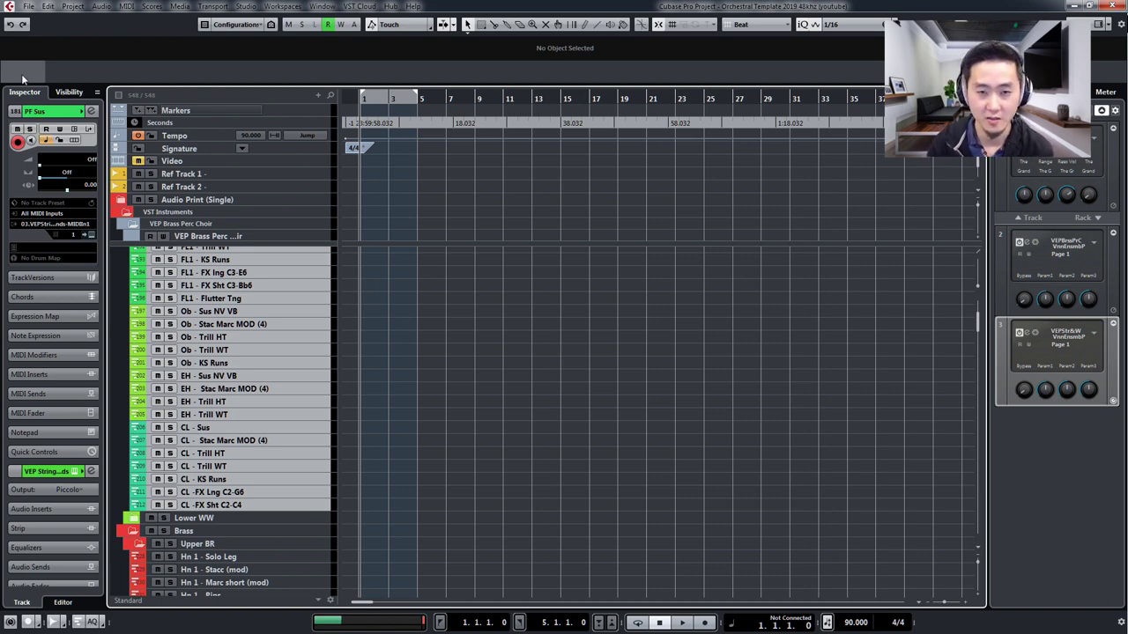
# - Open the Control Room meter and select only Ob - Sus NV VB, reading RMS −25.8, peak −13.8
pyautogui.press('F4')
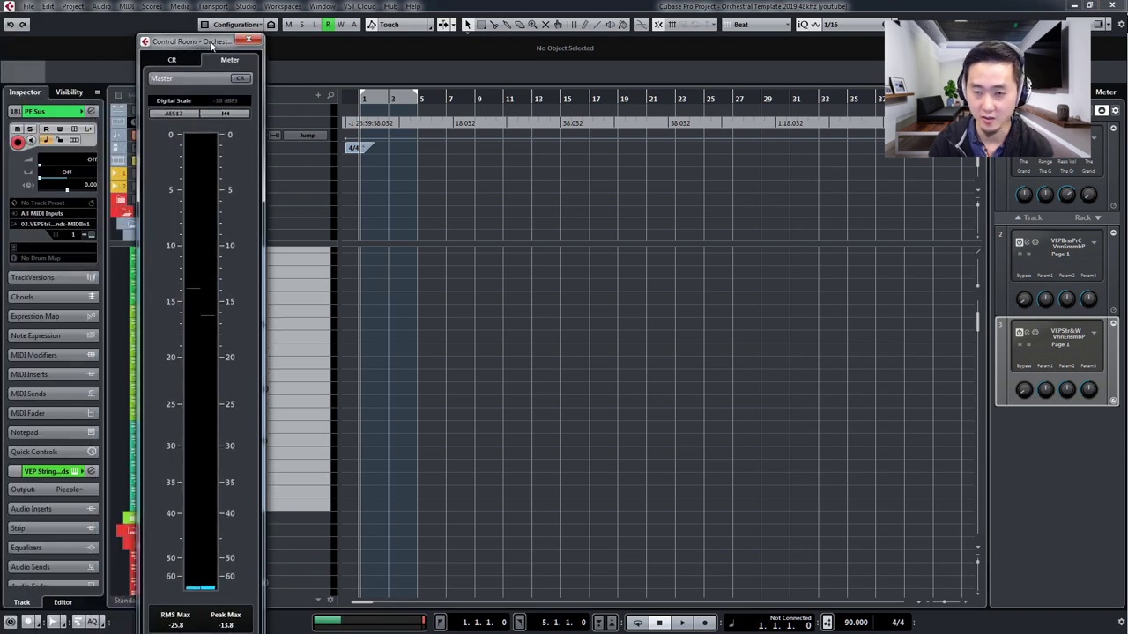
pyautogui.moveTo(189, 35); pyautogui.dragTo(558, 30)
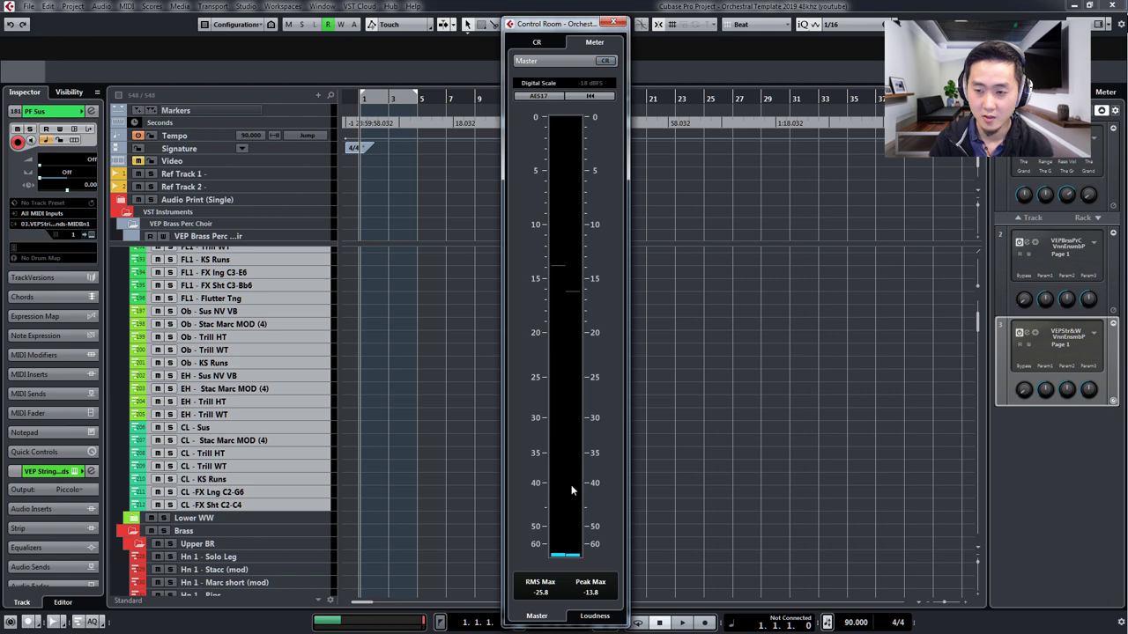
pyautogui.click(316, 310)
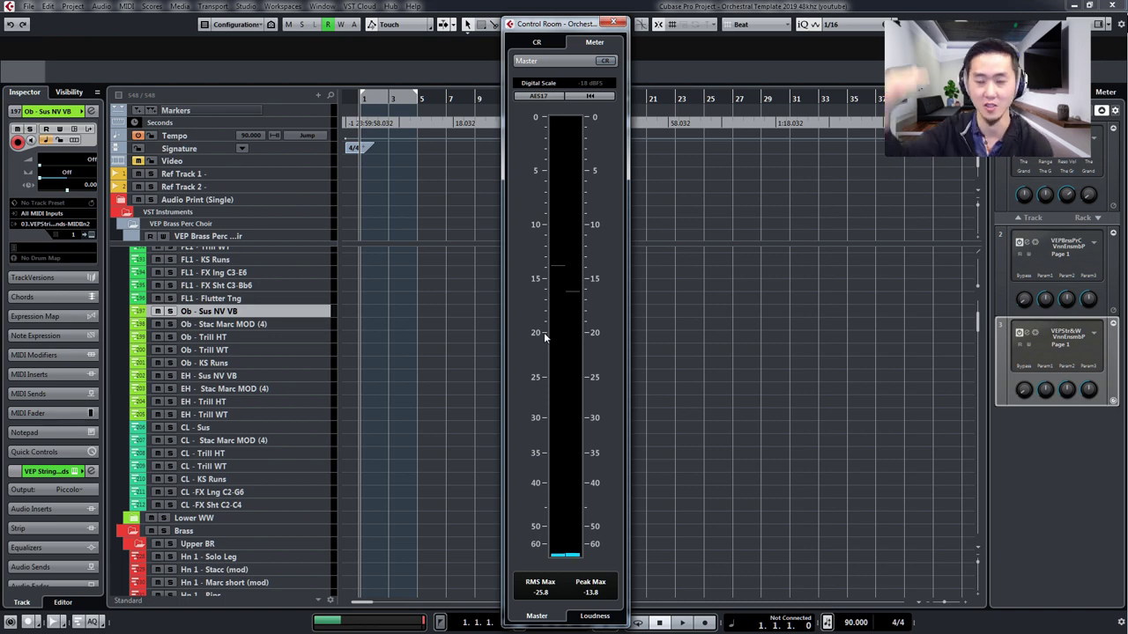
# - Close the master meter and select FL1 - Solo Leg (VS), CL - Sus and Hn 1 - Solo Leg
pyautogui.click(392, 281)
pyautogui.scroll(4, 387, 270)
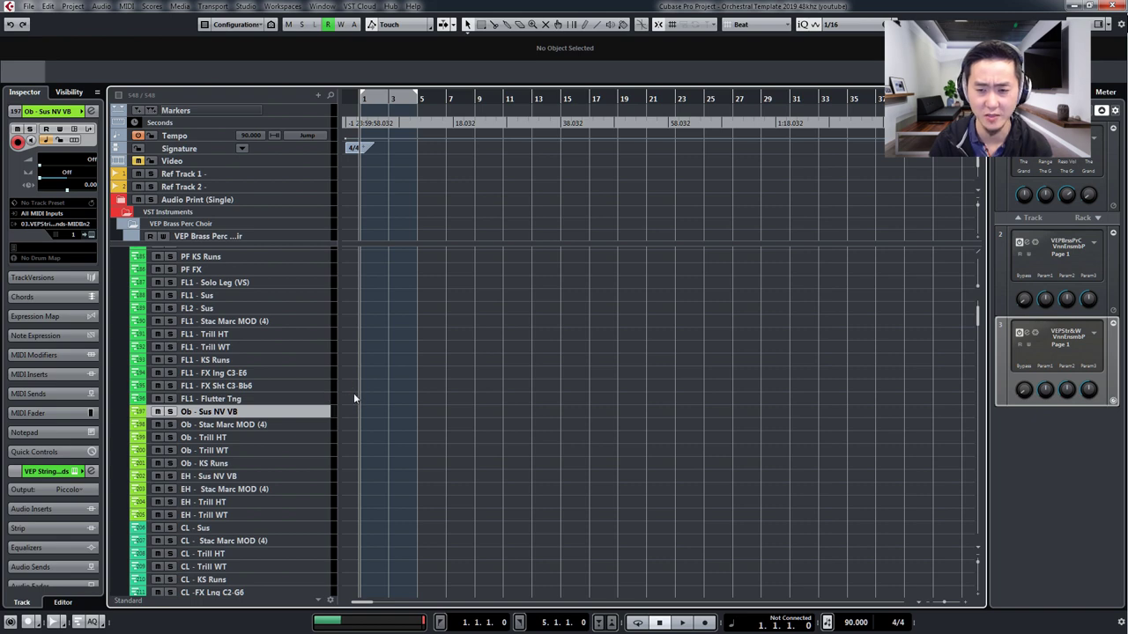
pyautogui.click(330, 282)
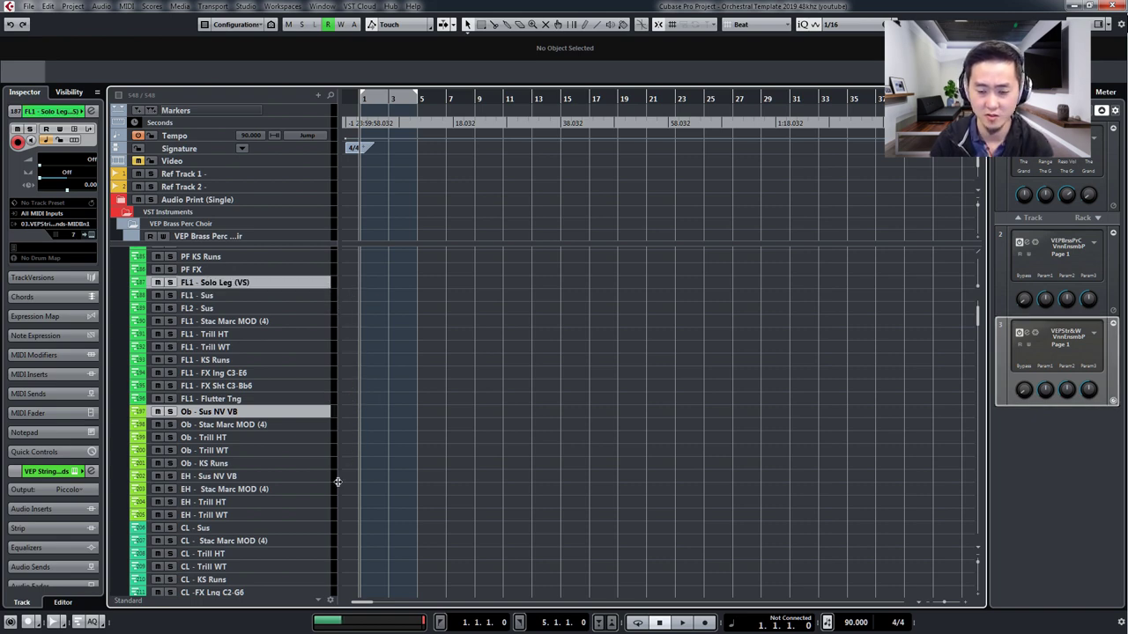
pyautogui.keyDown('ctrl'); pyautogui.click(317, 527); pyautogui.keyUp('ctrl')
pyautogui.scroll(-6, 380, 555)
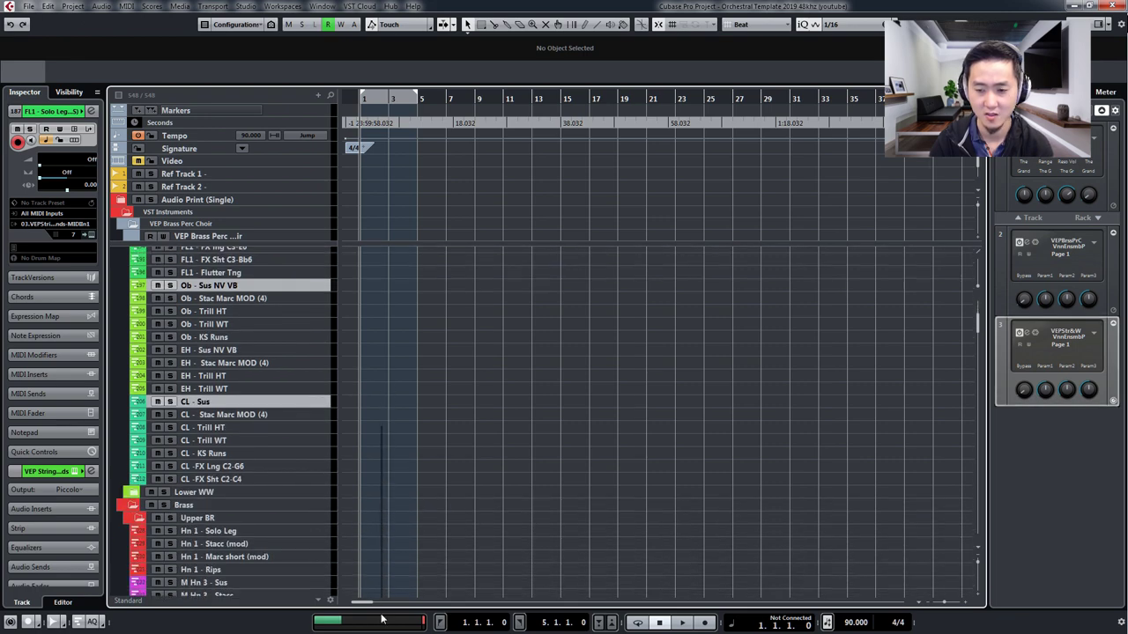
pyautogui.keyDown('ctrl'); pyautogui.click(326, 410); pyautogui.keyUp('ctrl')
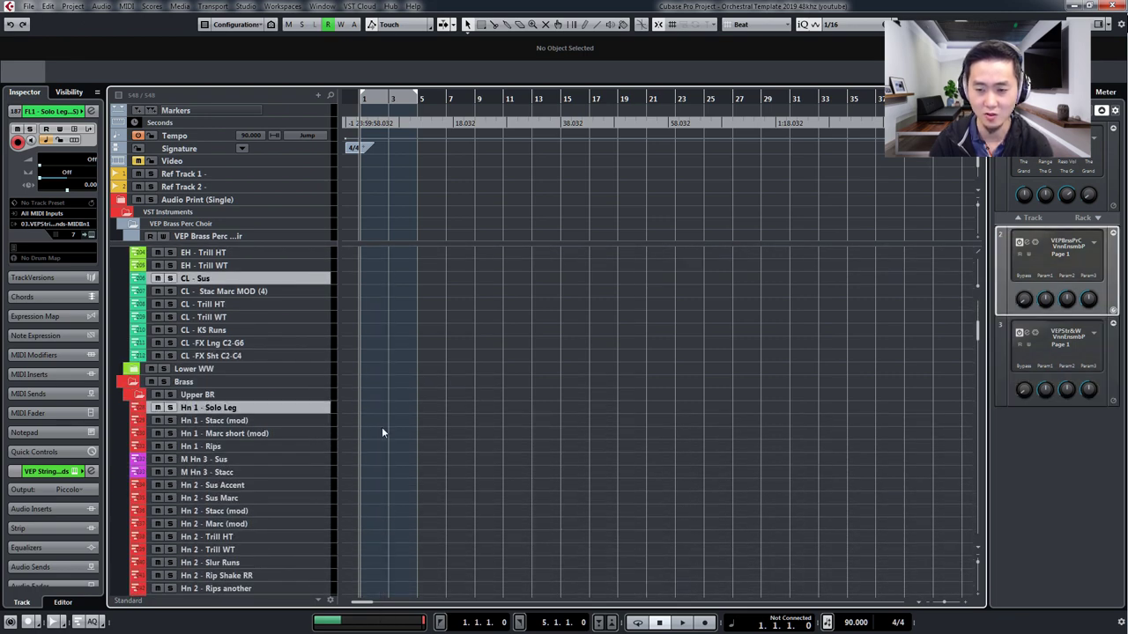
# - Add Tpt 2 and Tbn 3 - Sus Accent, M St Lo-Sus 8va, Cello - Soli Leg and Bass - Soli Exp
pyautogui.scroll(-10, 382, 426)
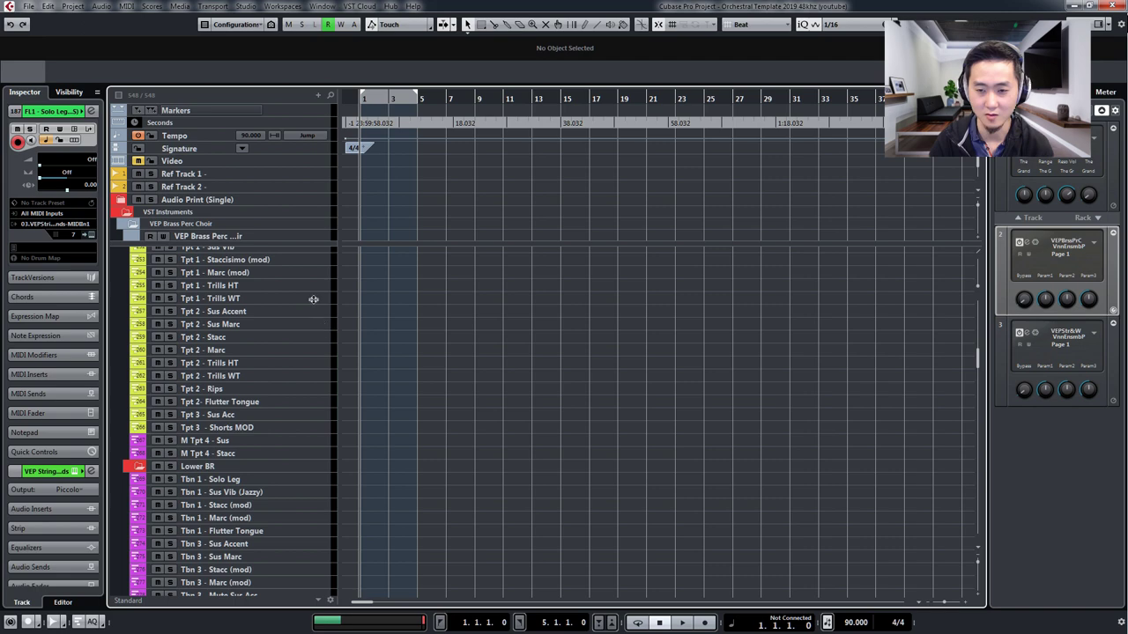
pyautogui.click(312, 311)
pyautogui.scroll(-1, 372, 569)
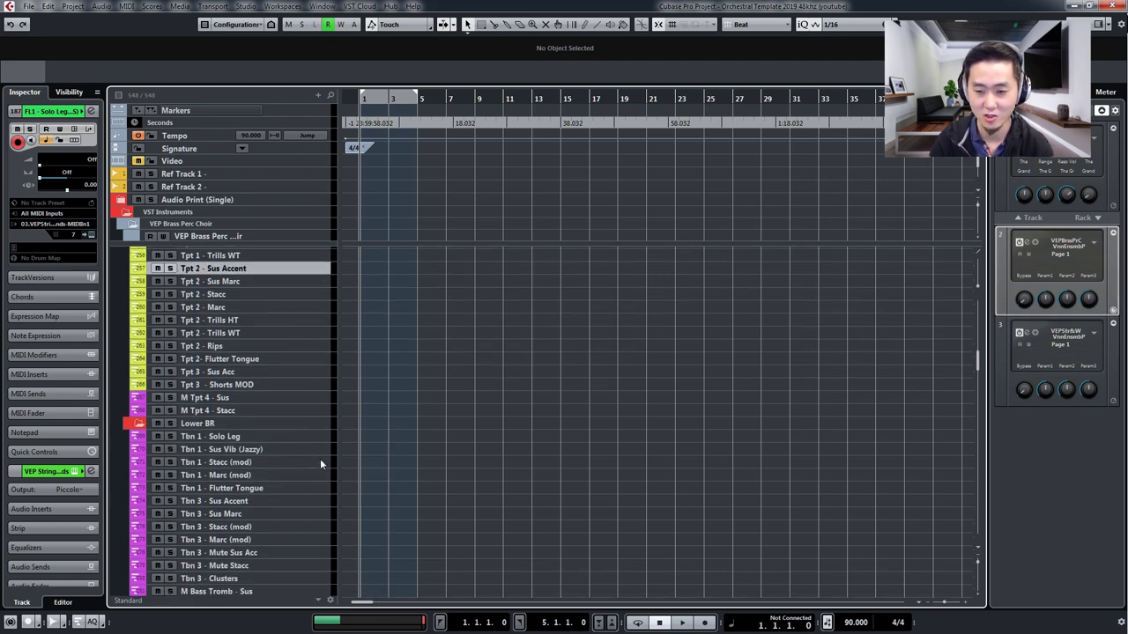
pyautogui.keyDown('ctrl'); pyautogui.click(314, 502); pyautogui.keyUp('ctrl')
pyautogui.scroll(-12, 352, 546)
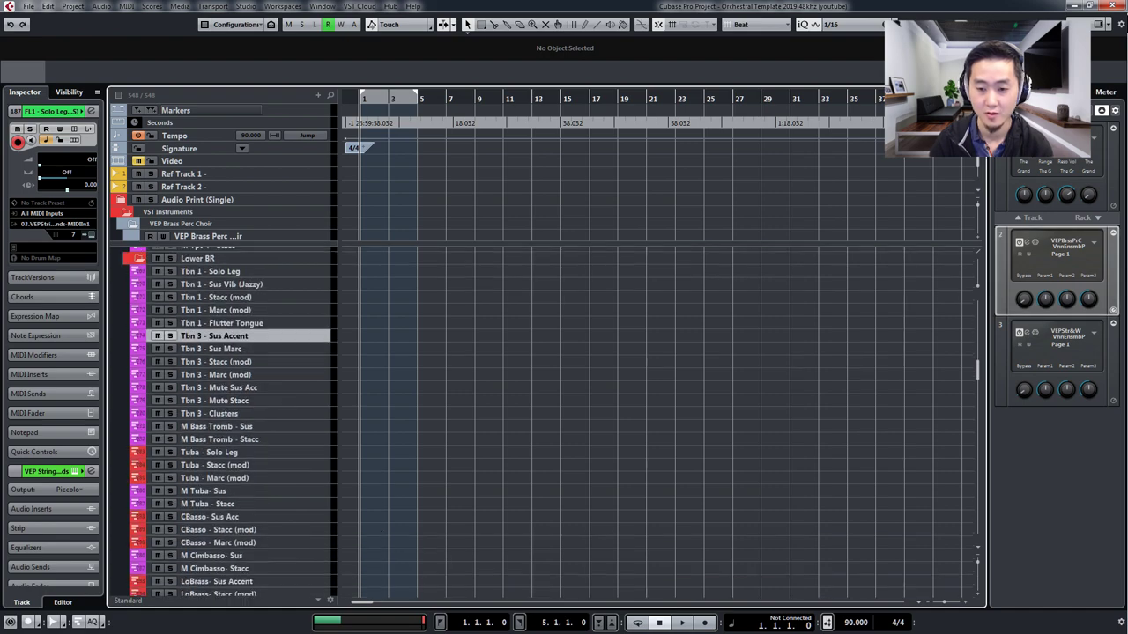
pyautogui.moveTo(367, 580); pyautogui.dragTo(306, 419)
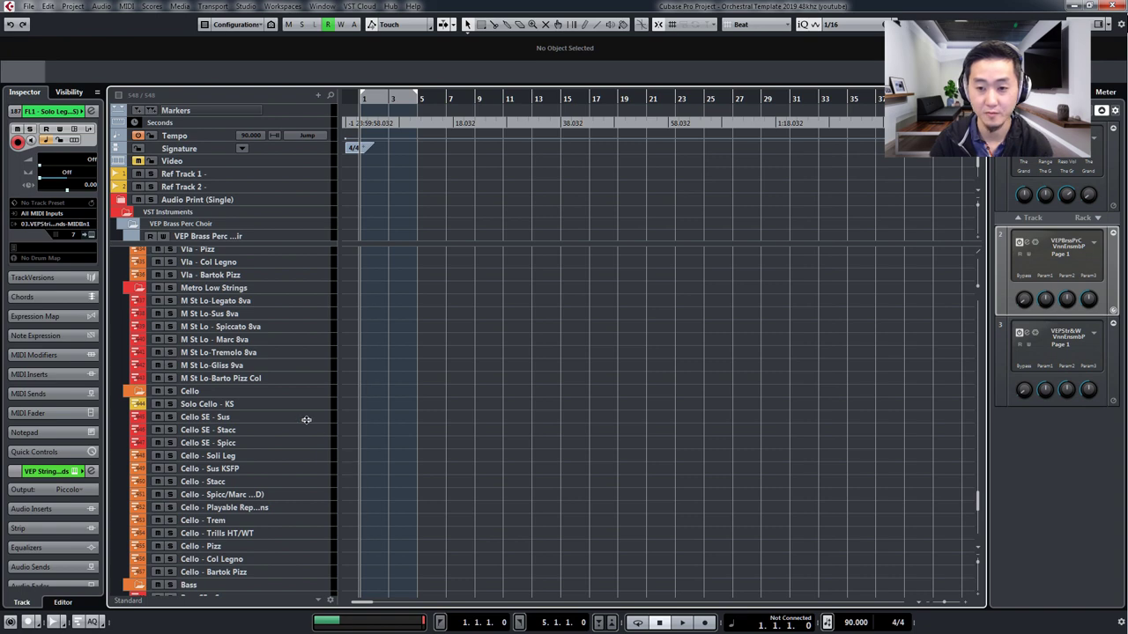
pyautogui.click(317, 314)
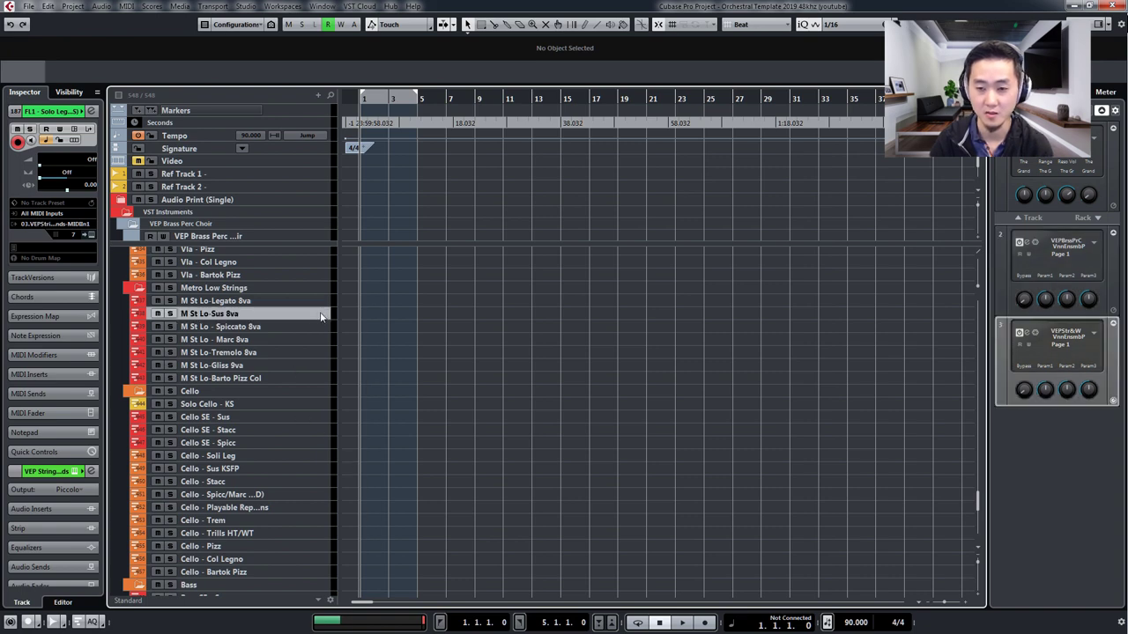
pyautogui.click(313, 455)
pyautogui.scroll(-4, 353, 528)
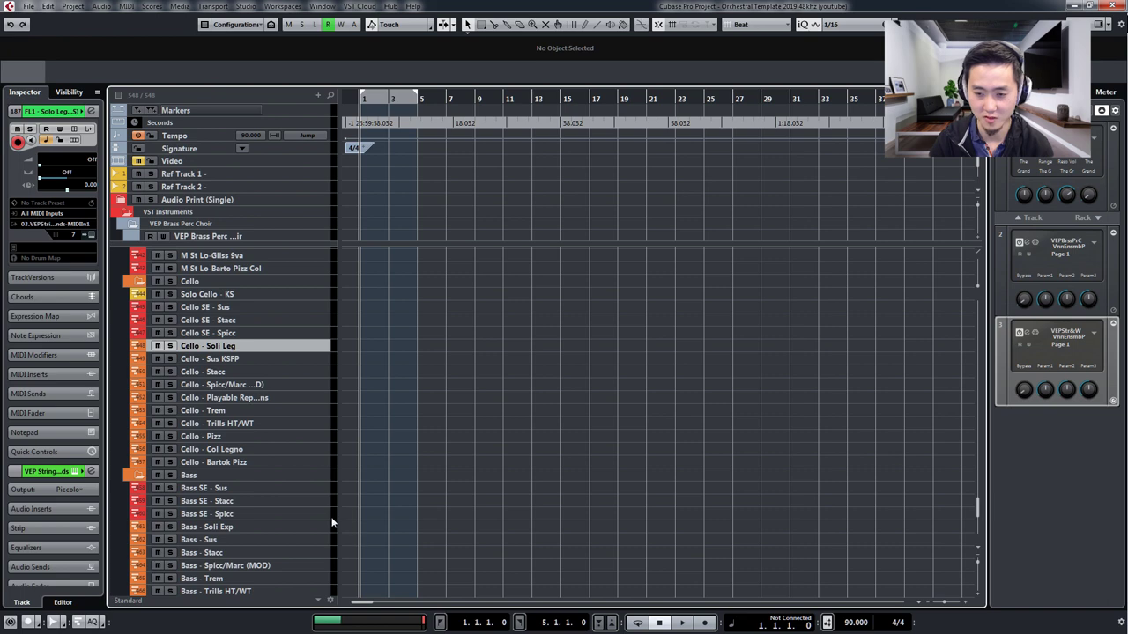
pyautogui.click(316, 527)
# - Read RMS max −22.2 and peak max −9.4 on the master meter, then move it off-screen
pyautogui.hotkey('alt', 'Tab')
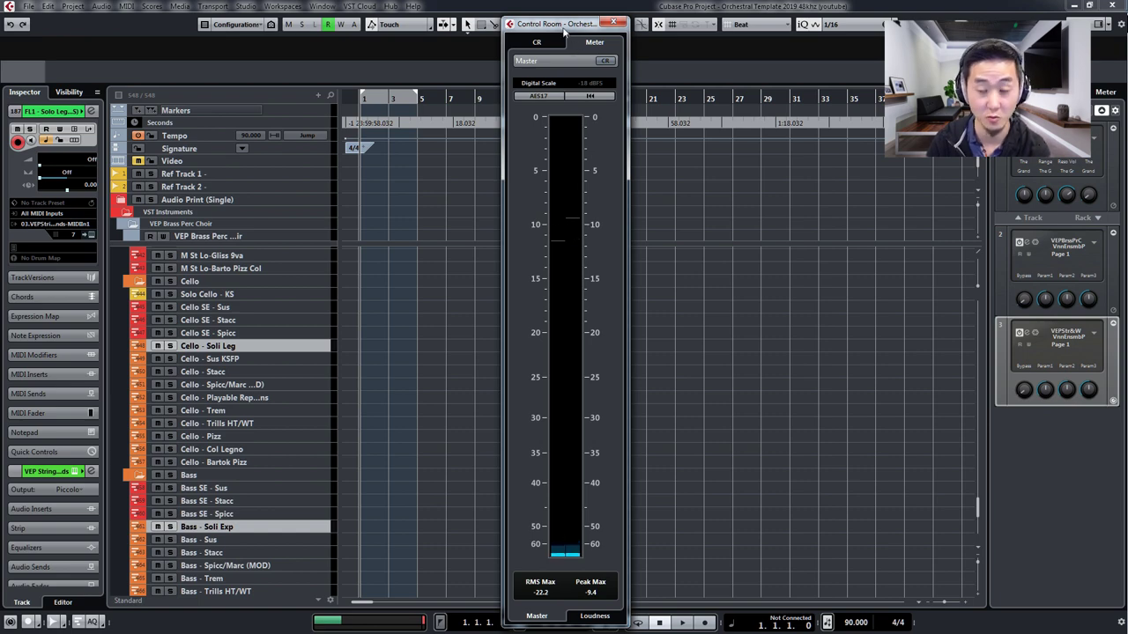
pyautogui.moveTo(564, 32); pyautogui.dragTo(0, 28)
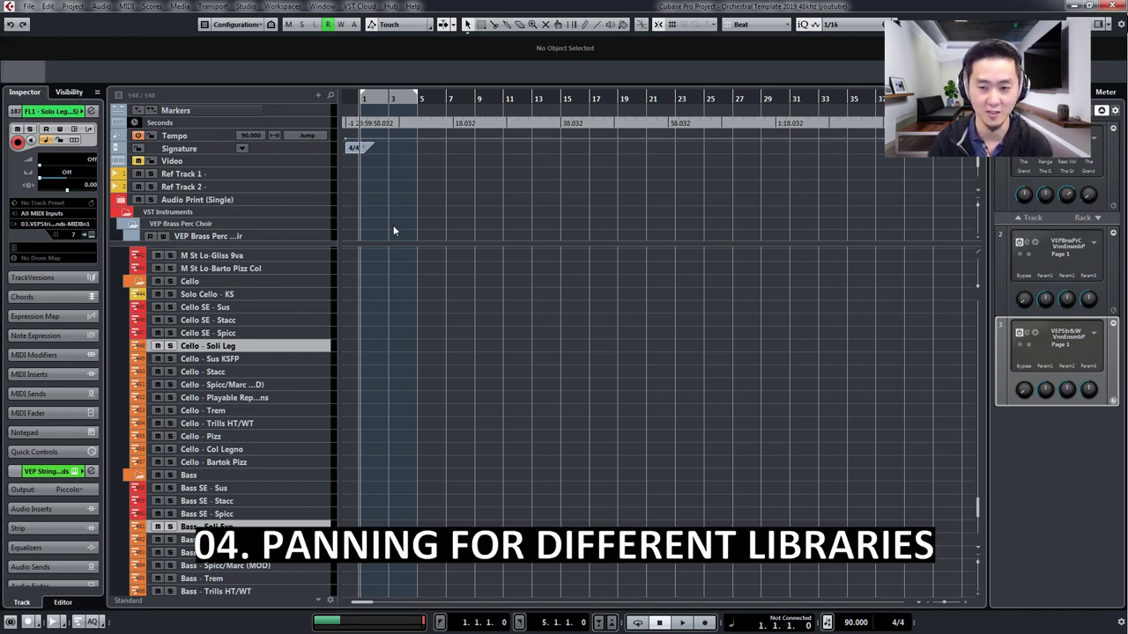
# - Select M St Lo-Legato 8va together with Cello - Soli Leg for a panning comparison
pyautogui.scroll(3, 393, 225)
pyautogui.click(321, 261)
pyautogui.click(322, 274)
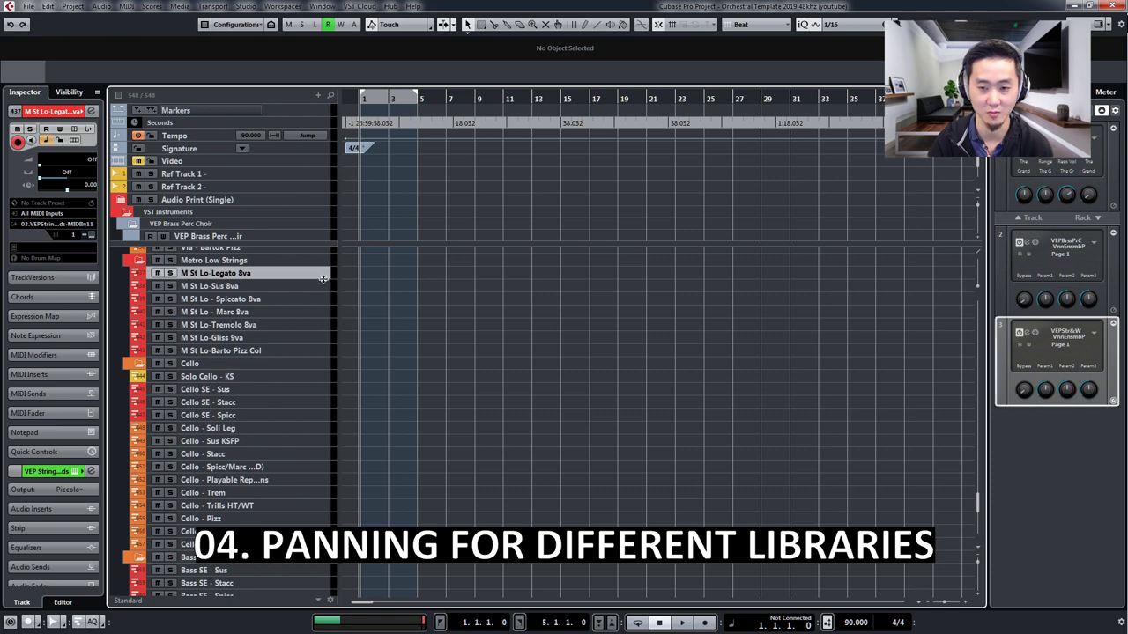
pyautogui.keyDown('ctrl'); pyautogui.click(319, 429); pyautogui.keyUp('ctrl')
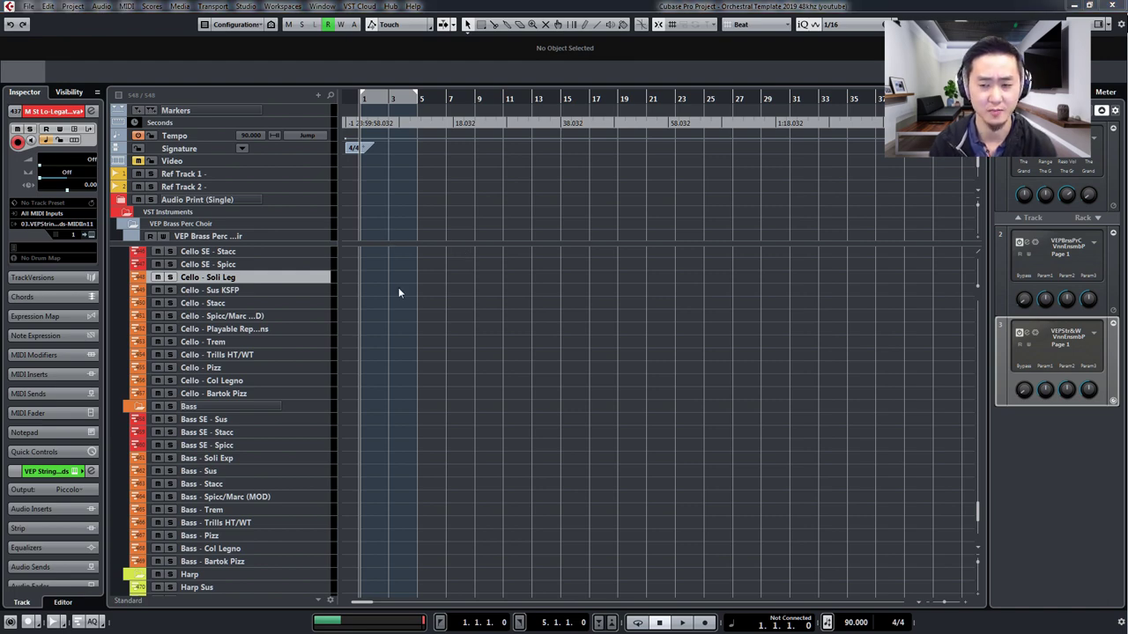
# - Deselect Cello - Soli Leg so M St Lo-Legato 8va is the only selected track
pyautogui.scroll(6, 388, 255)
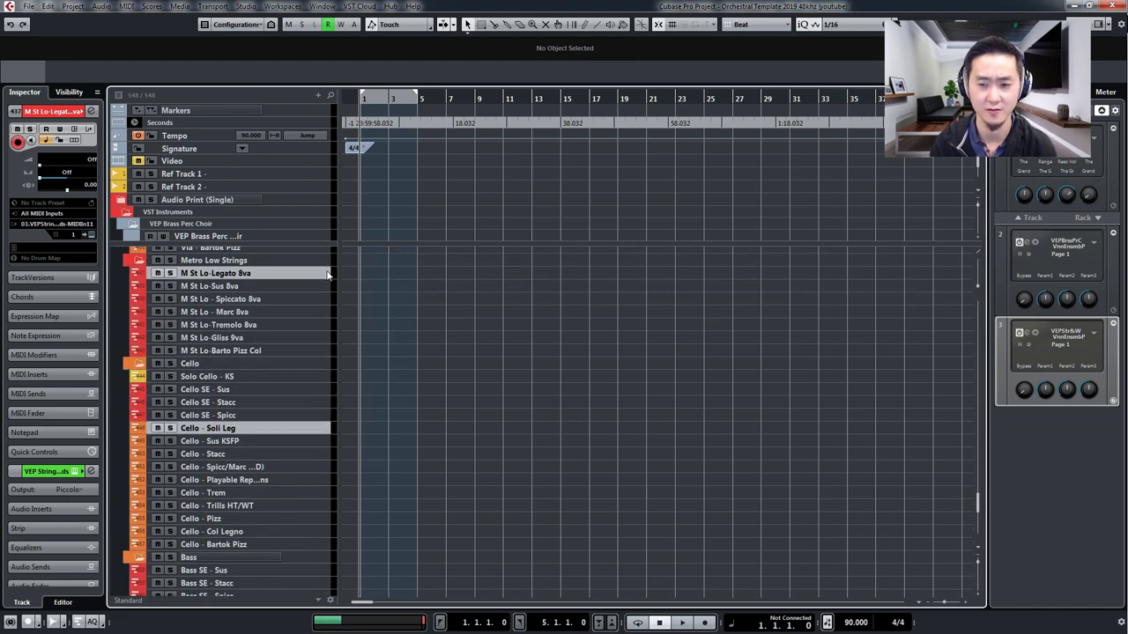
pyautogui.click(327, 275)
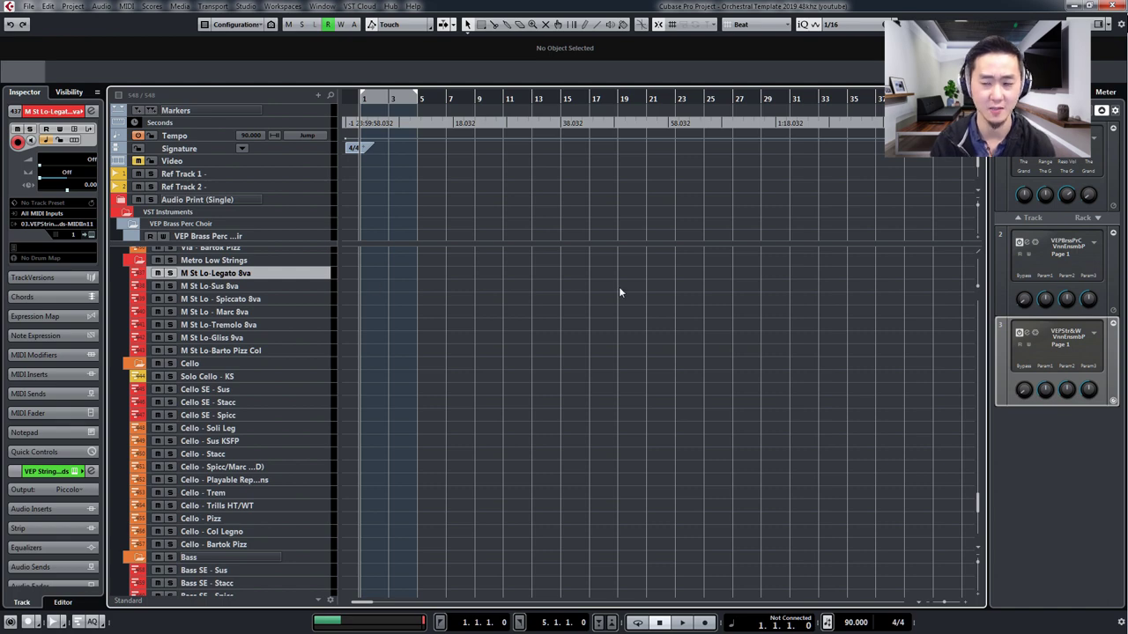
pyautogui.moveTo(975, 502); pyautogui.dragTo(972, 493)
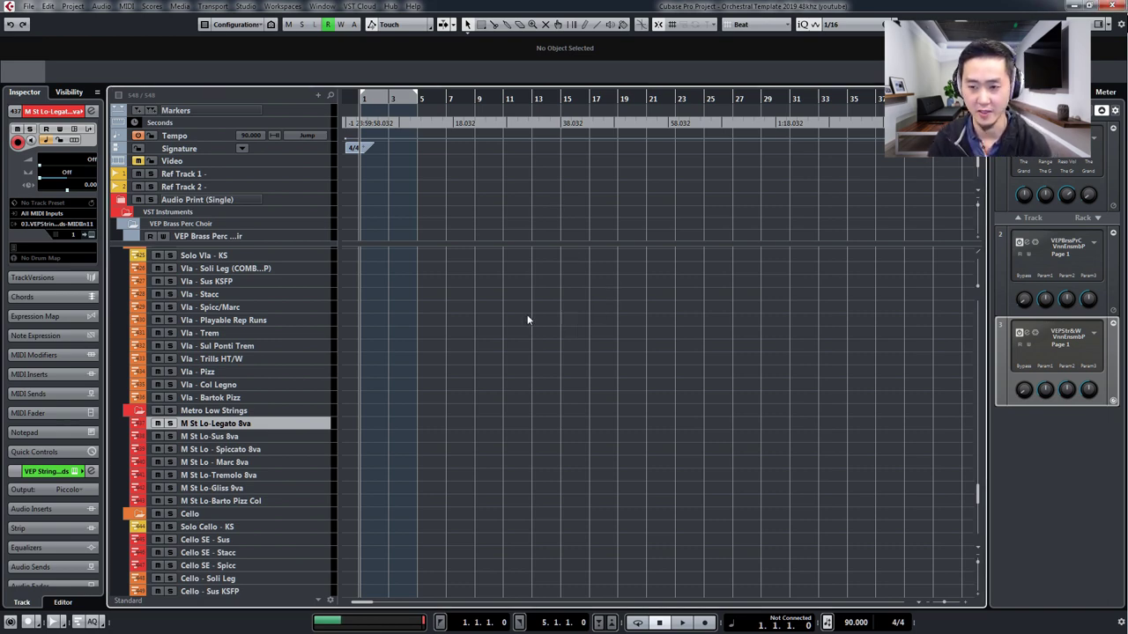
# - Show the mixer's 3 MAIN STEMS set and hide the non-stem channels from 10 Horns through Solo Violin 2
pyautogui.press('F3')
pyautogui.click(385, 67)
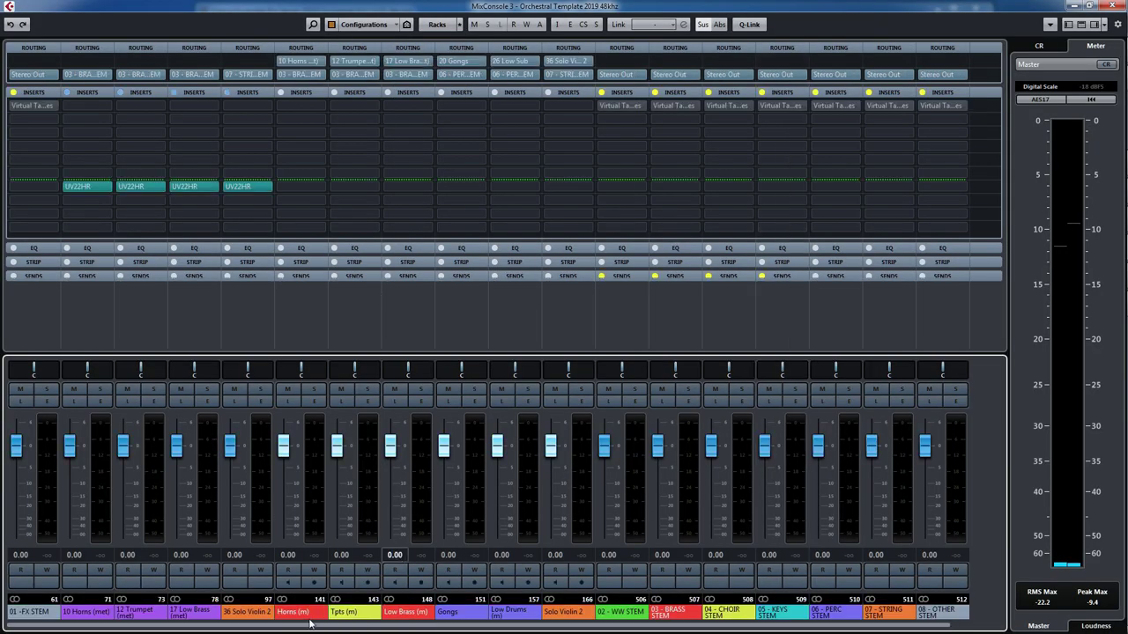
pyautogui.click(619, 613)
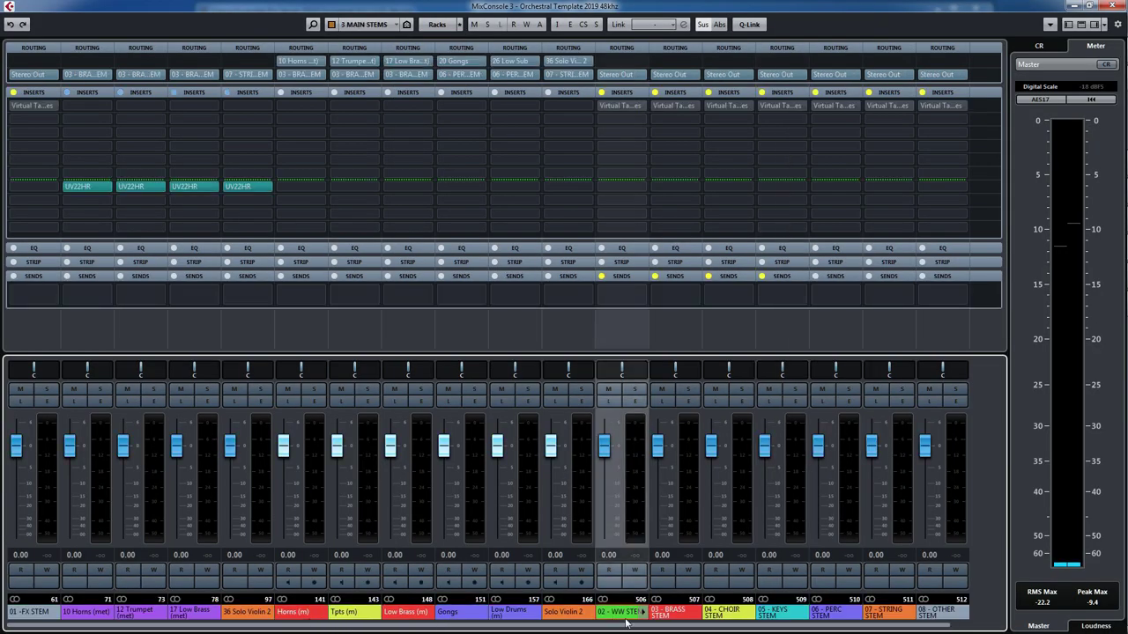
pyautogui.click(578, 617)
pyautogui.keyDown('shift'); pyautogui.click(78, 614); pyautogui.keyUp('shift')
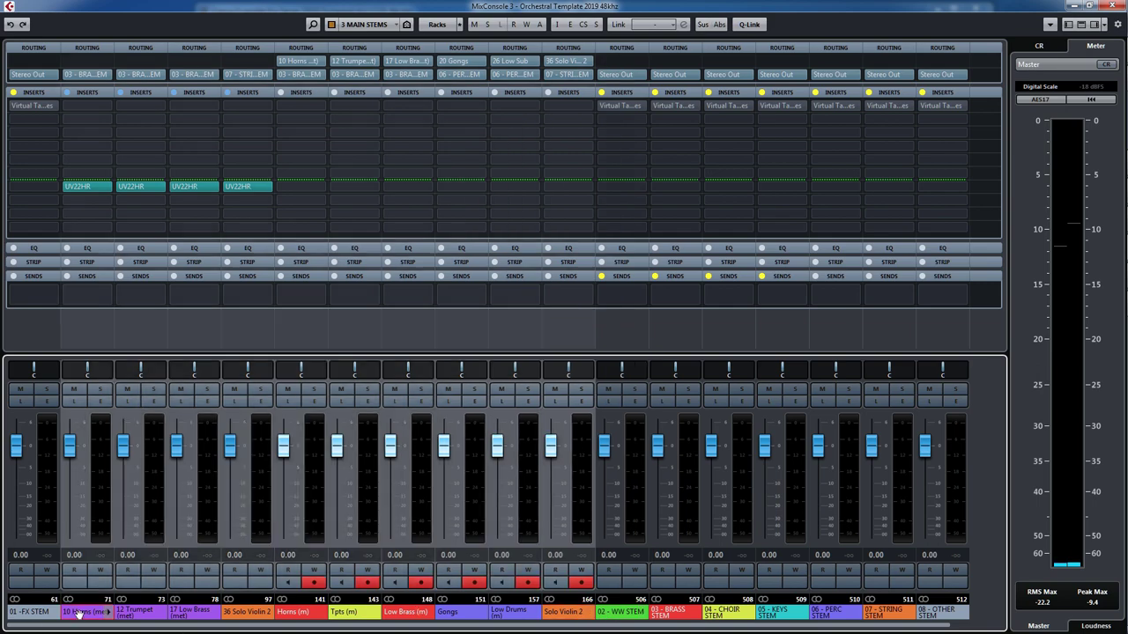
pyautogui.rightClick(77, 614)
pyautogui.moveTo(294, 604)
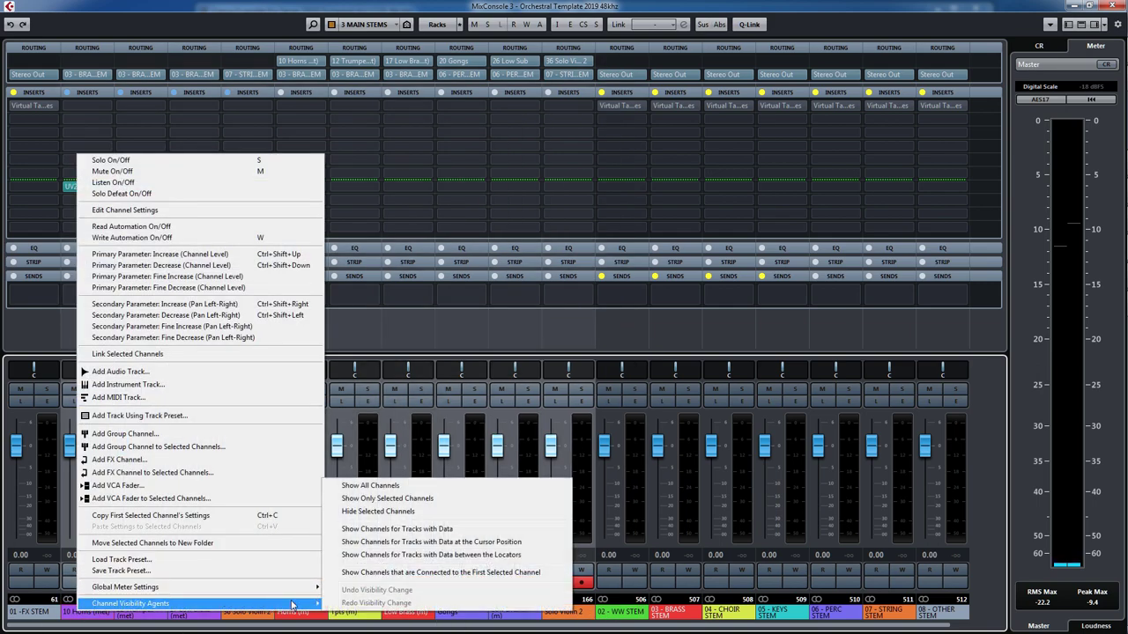
pyautogui.click(409, 511)
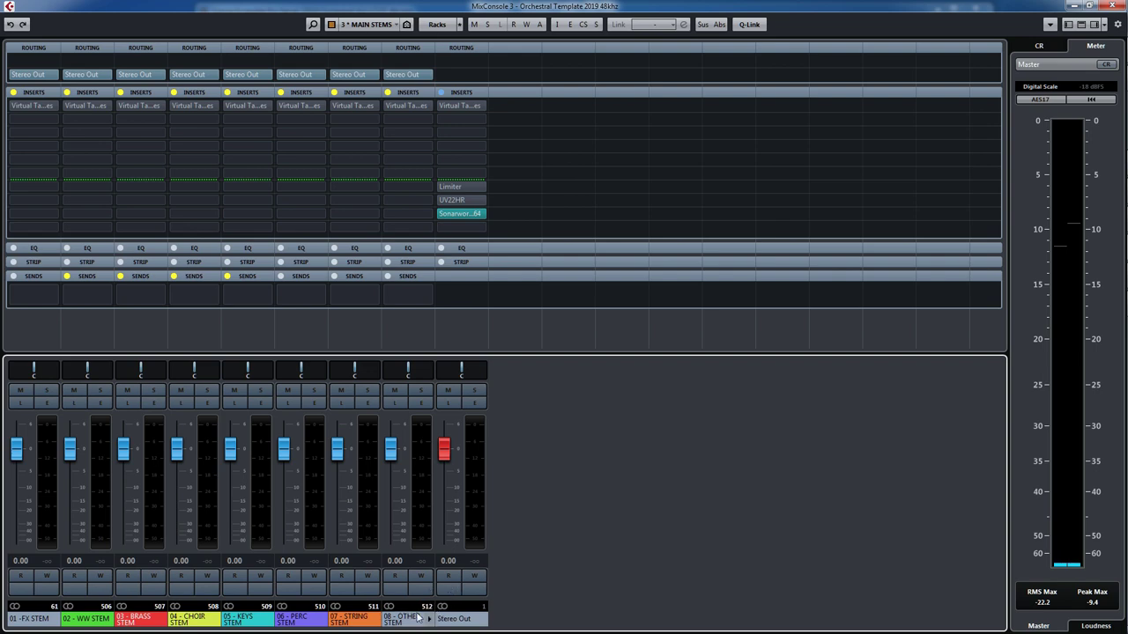
# - Switch the MixConsole to the 1: Instrument Tracks configuration, showing Piccolo through Cimbasso
pyautogui.click(44, 620)
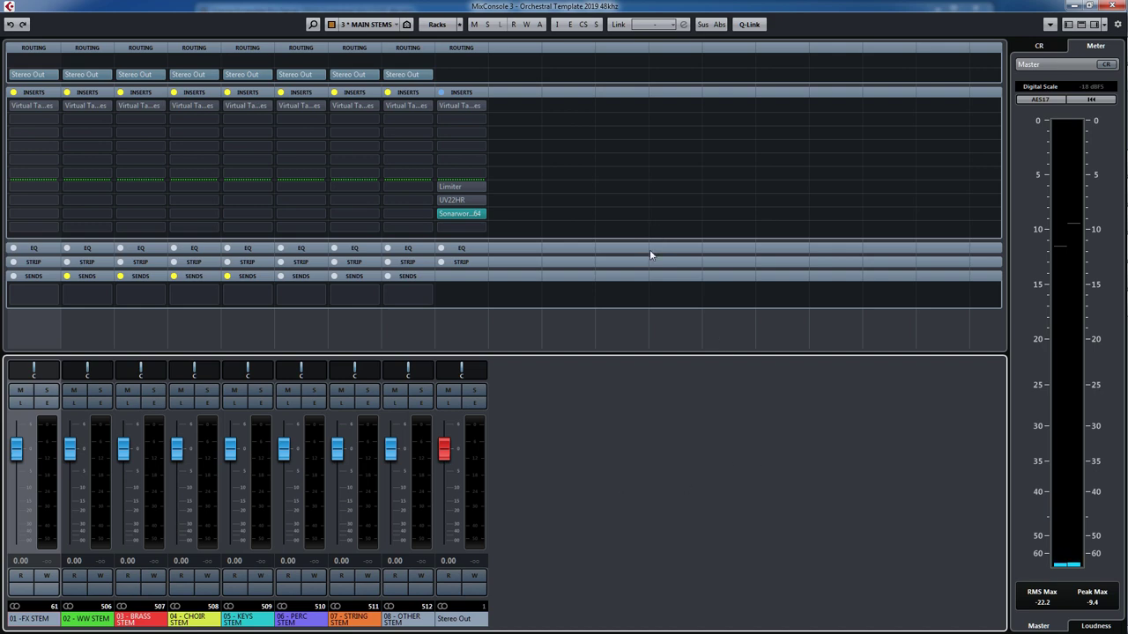
pyautogui.click(382, 25)
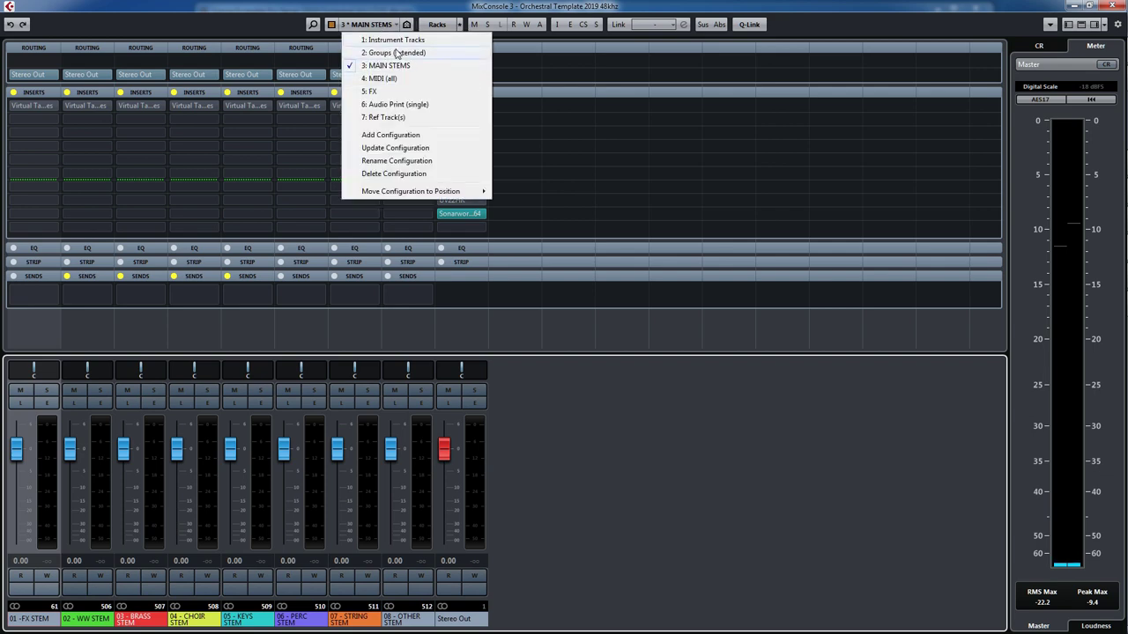
pyautogui.click(392, 40)
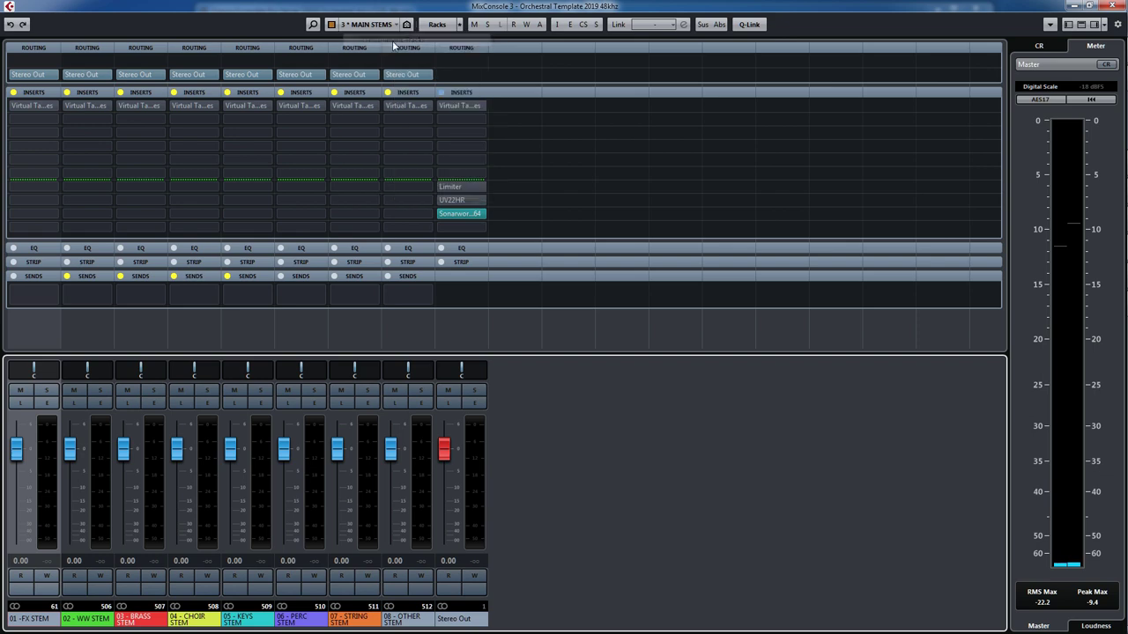
pyautogui.moveTo(264, 629); pyautogui.dragTo(31, 614)
pyautogui.click(31, 612)
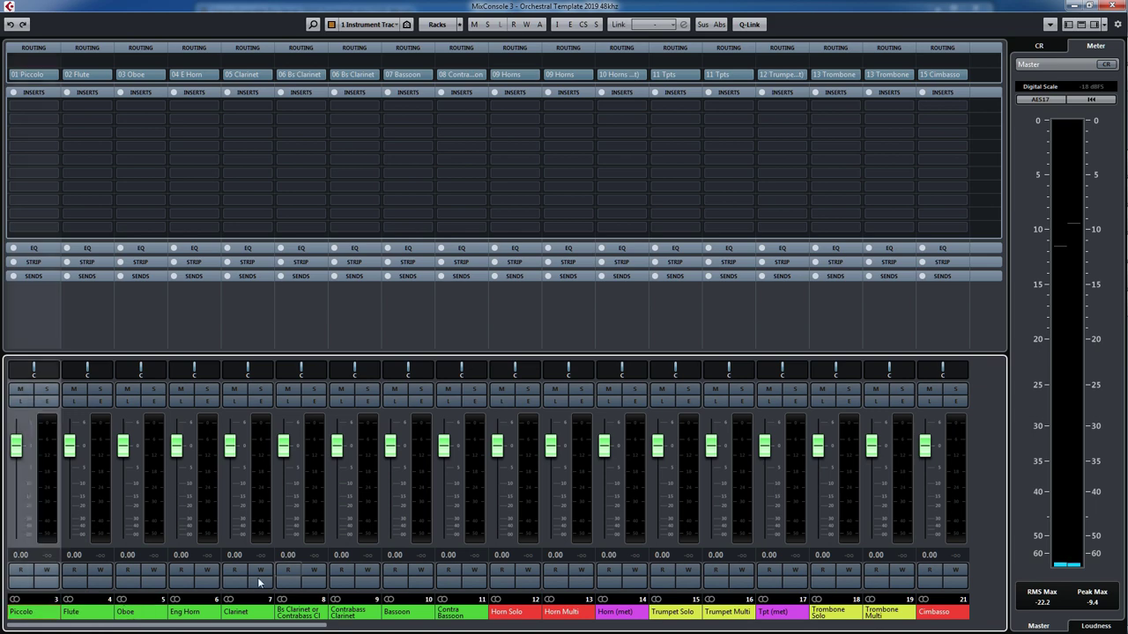
pyautogui.keyDown('shift'); pyautogui.click(451, 612); pyautogui.keyUp('shift')
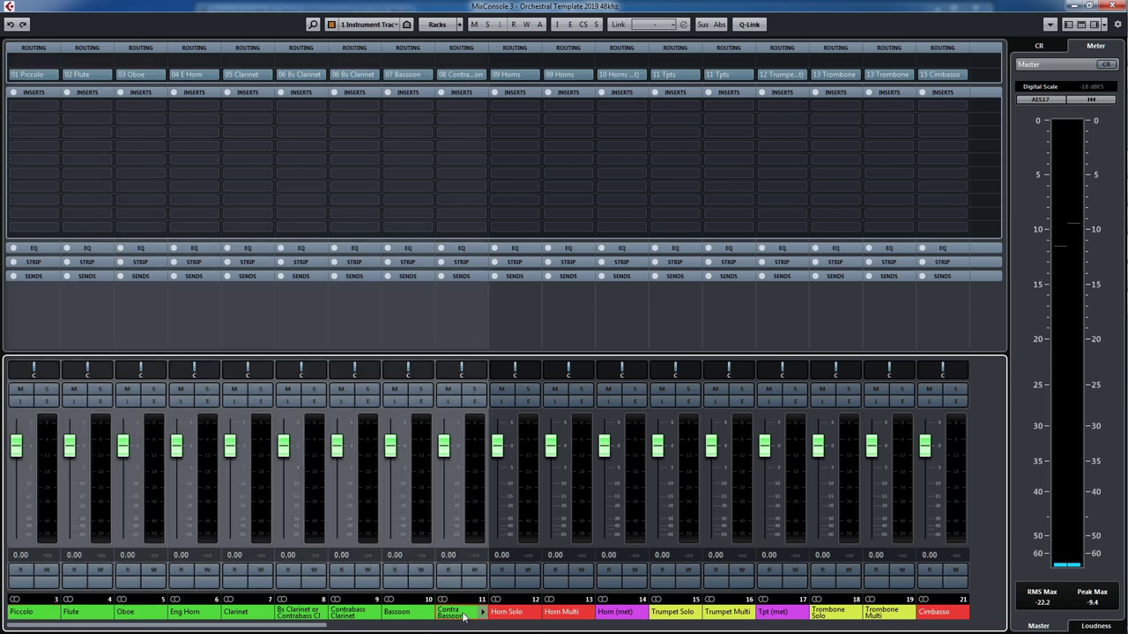
pyautogui.click(474, 74)
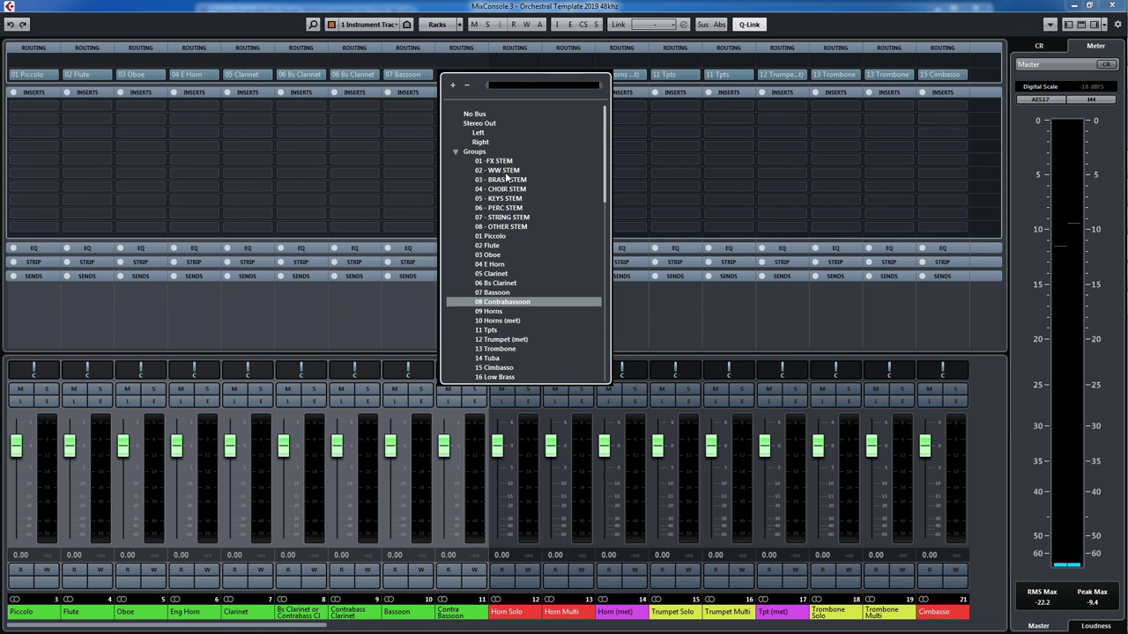
pyautogui.click(385, 190)
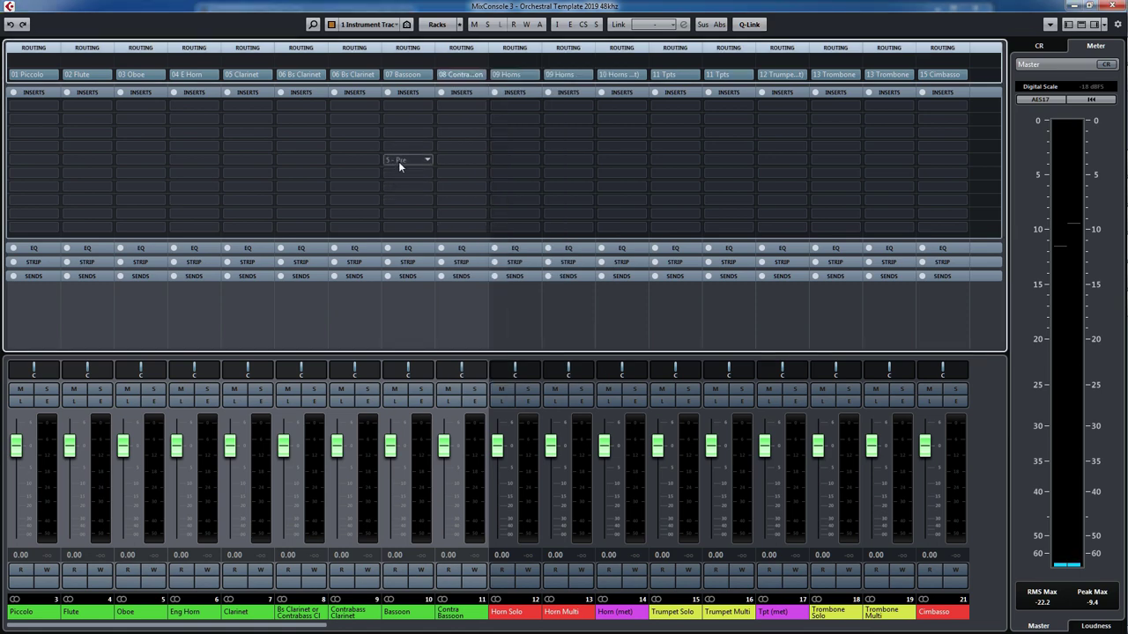
pyautogui.click(387, 24)
pyautogui.click(393, 53)
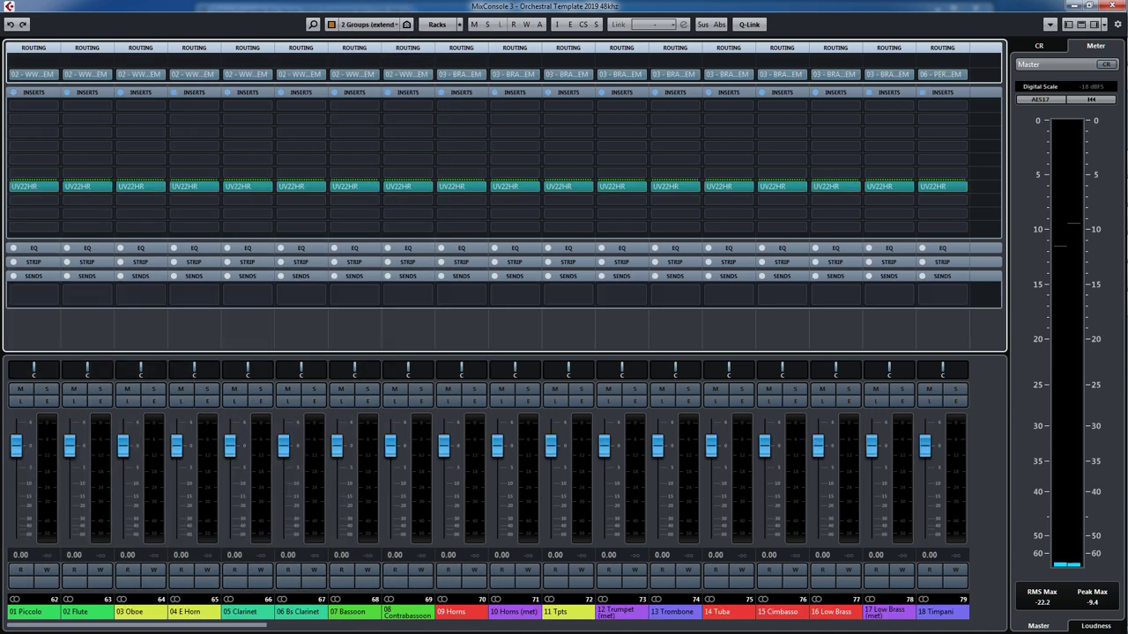
pyautogui.click(220, 627)
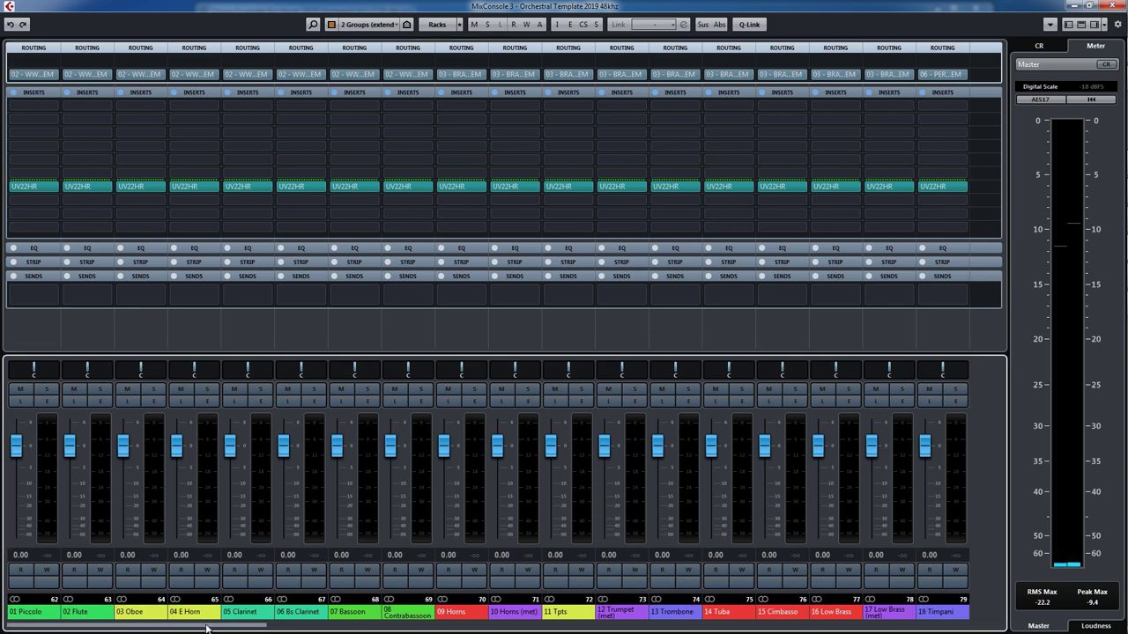
pyautogui.moveTo(210, 629); pyautogui.dragTo(146, 631)
pyautogui.click(17, 617)
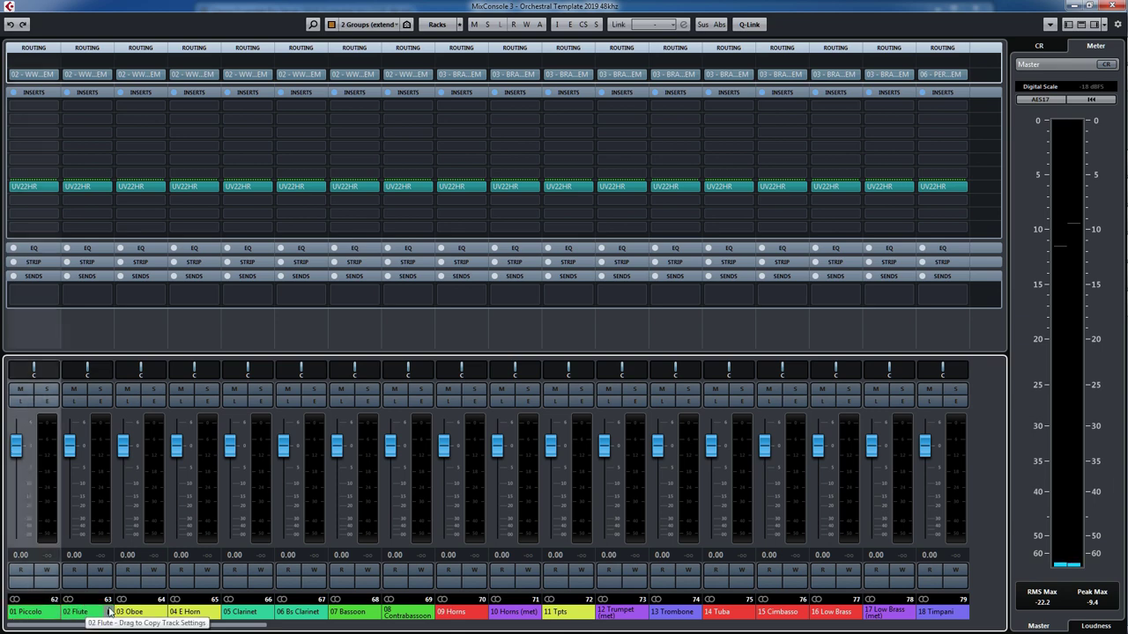
pyautogui.click(79, 614)
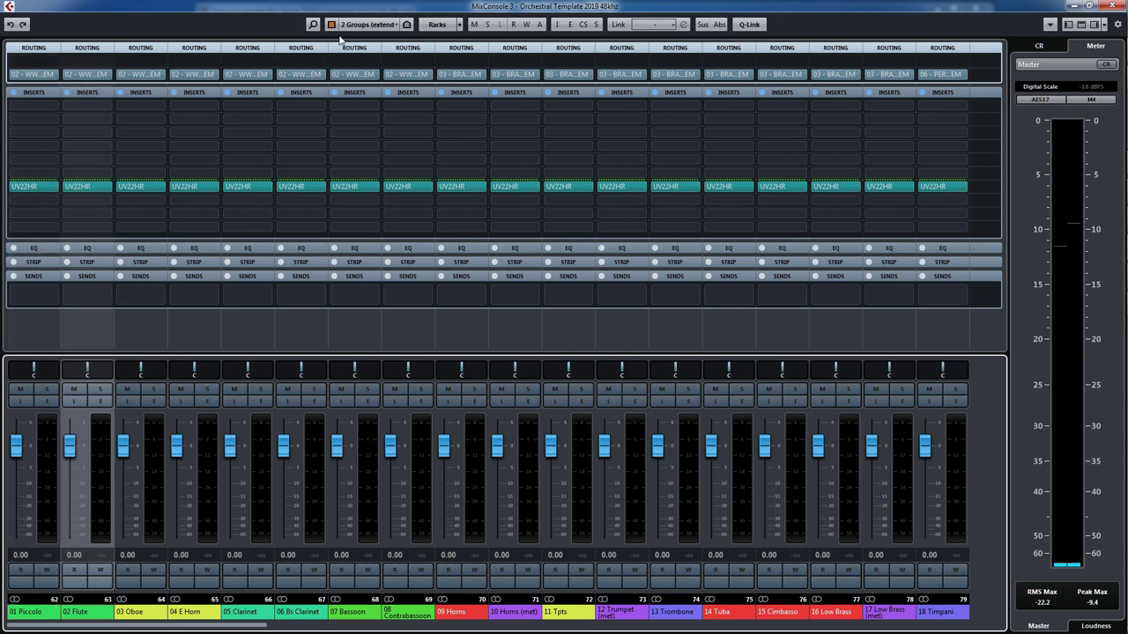
pyautogui.click(365, 33)
pyautogui.click(376, 66)
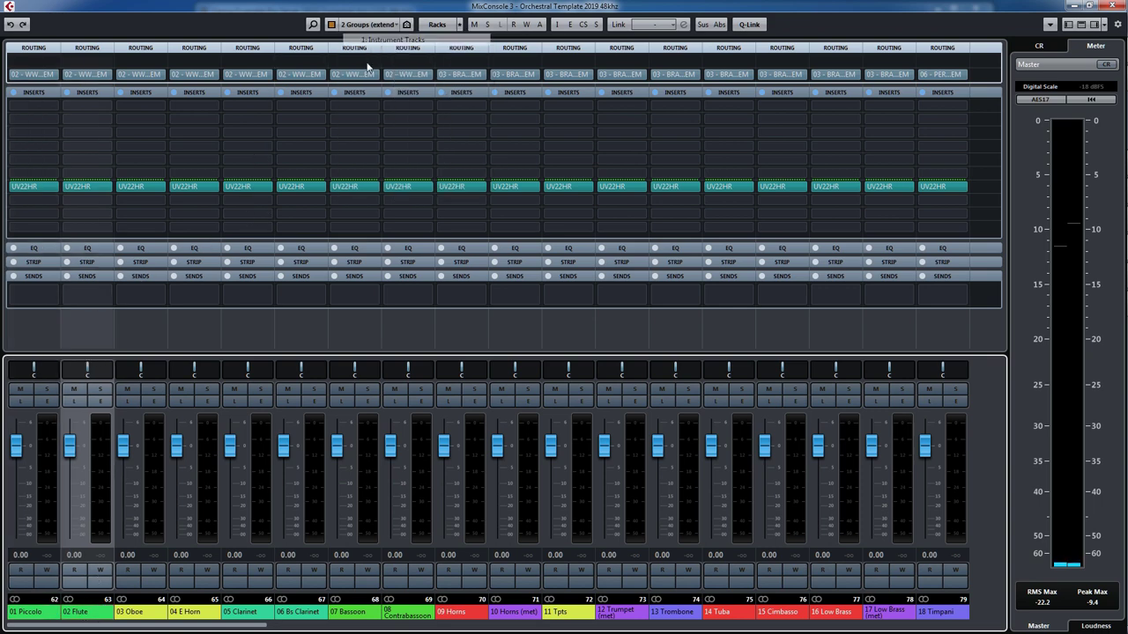
pyautogui.click(88, 614)
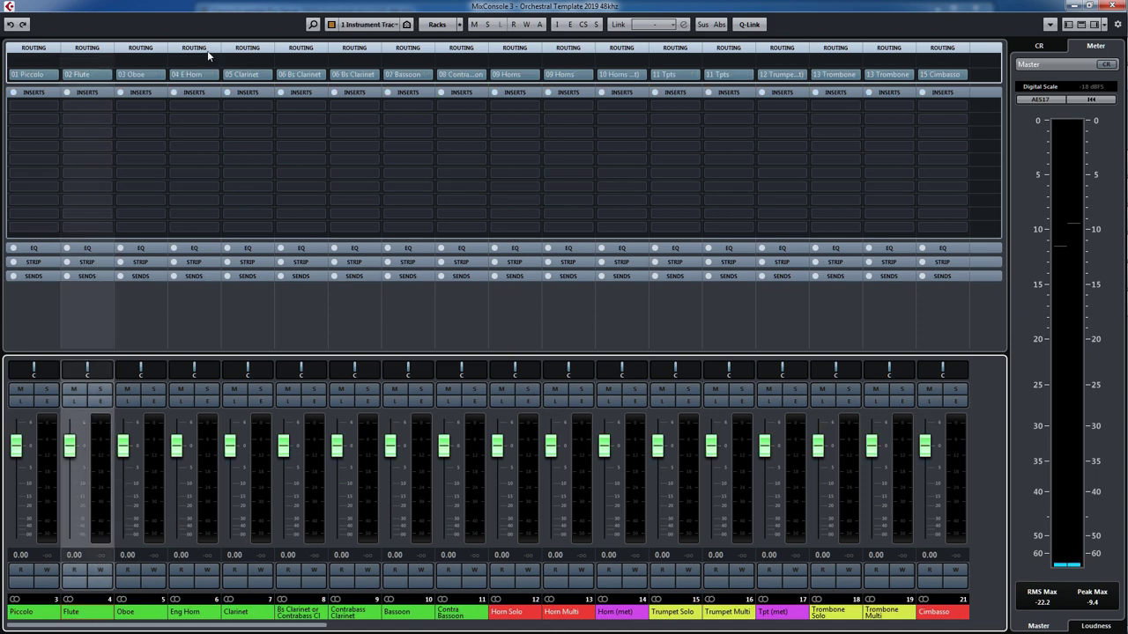
pyautogui.click(388, 29)
pyautogui.click(396, 58)
pyautogui.moveTo(304, 626); pyautogui.dragTo(920, 629)
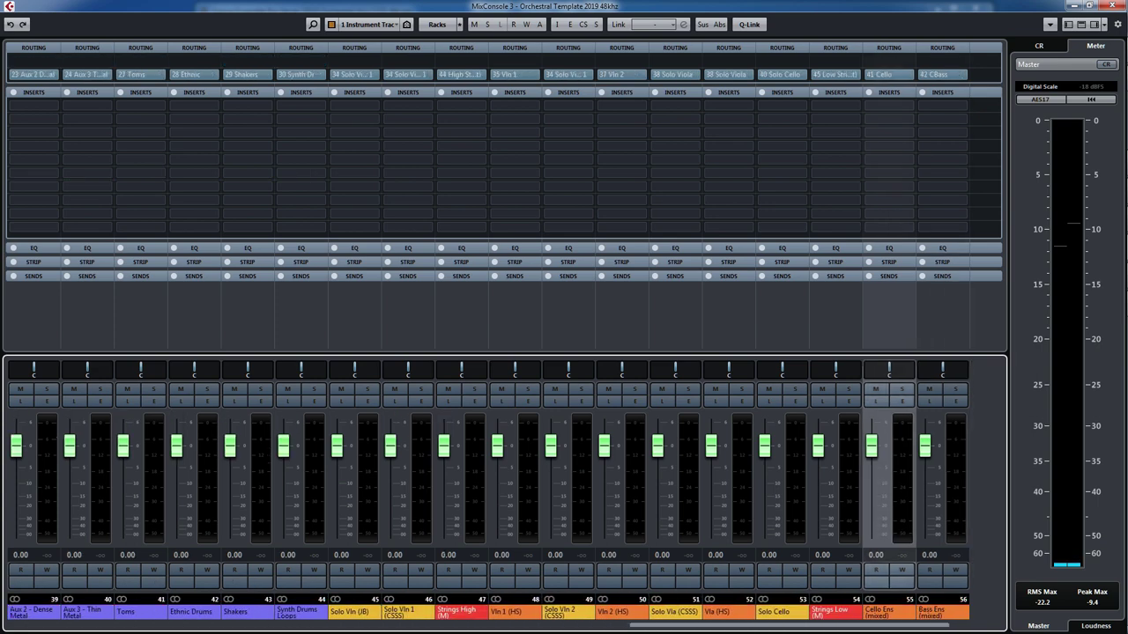
pyautogui.click(370, 25)
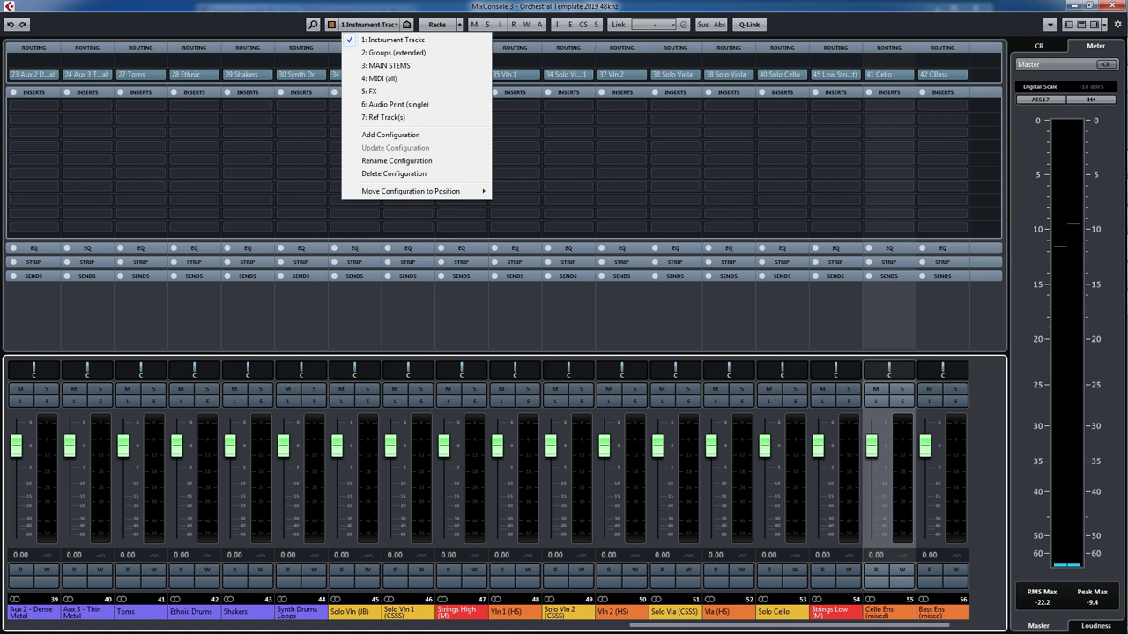
# - Close the mixer and check output buses of Cymbals, Tuba, Trumpet (met), Low Sub, CBass and drum-set tracks
pyautogui.press('Escape')
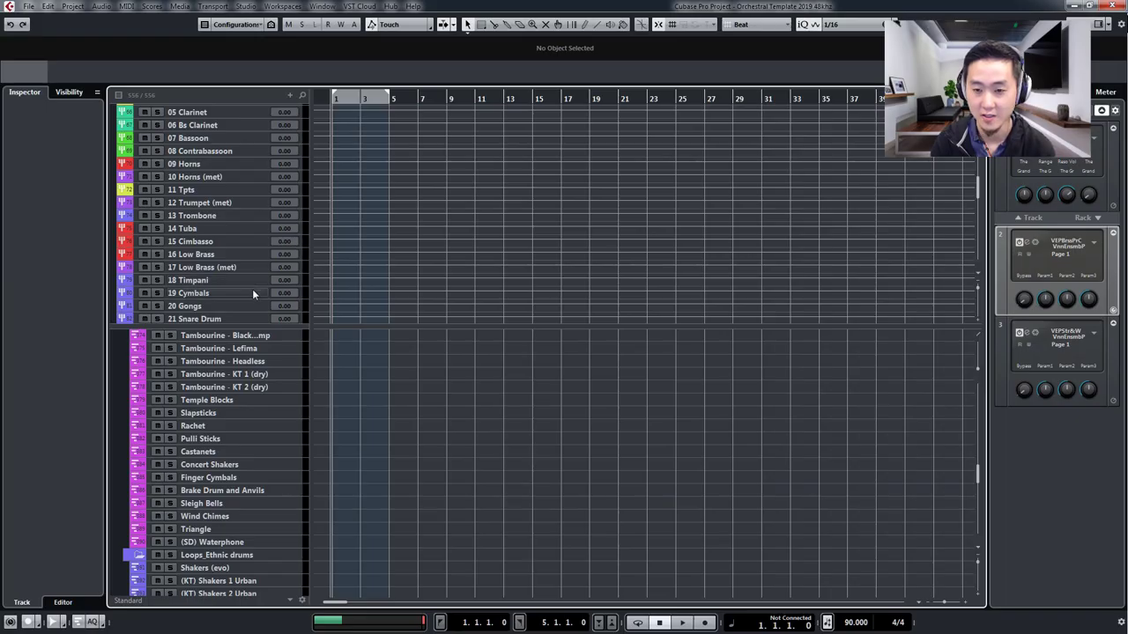
pyautogui.click(252, 290)
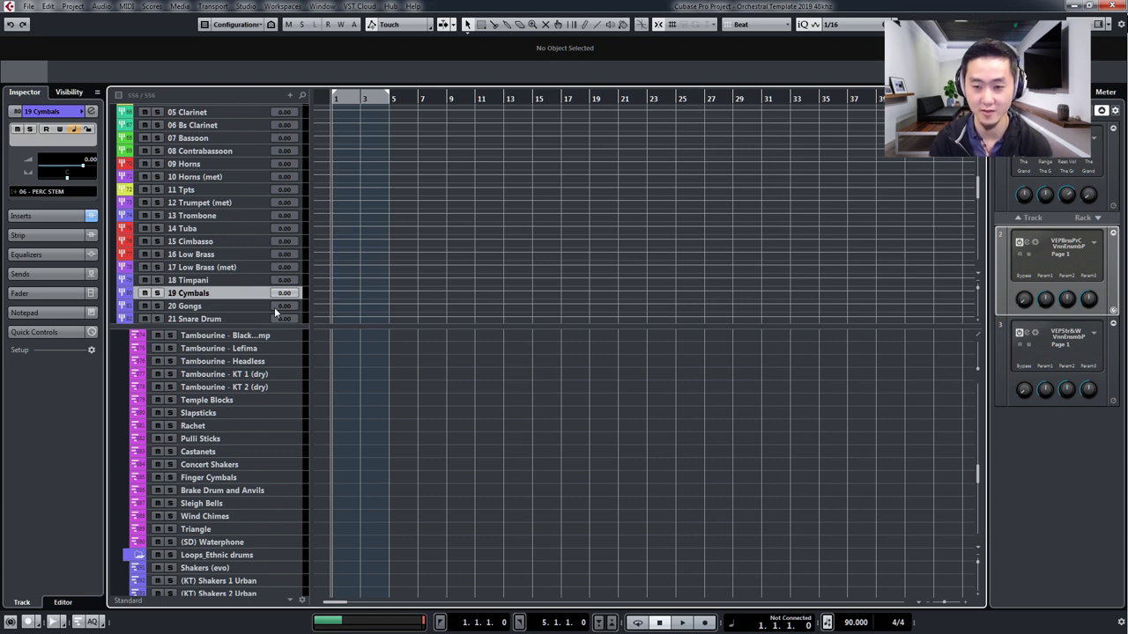
pyautogui.click(257, 227)
pyautogui.press('Down')
pyautogui.press('Down')
pyautogui.press('Down')
pyautogui.press('Down')
pyautogui.press('Down')
pyautogui.press('Down')
pyautogui.press('Down')
pyautogui.press('Down')
pyautogui.press('Down')
pyautogui.press('Down')
pyautogui.press('Down')
pyautogui.press('Down')
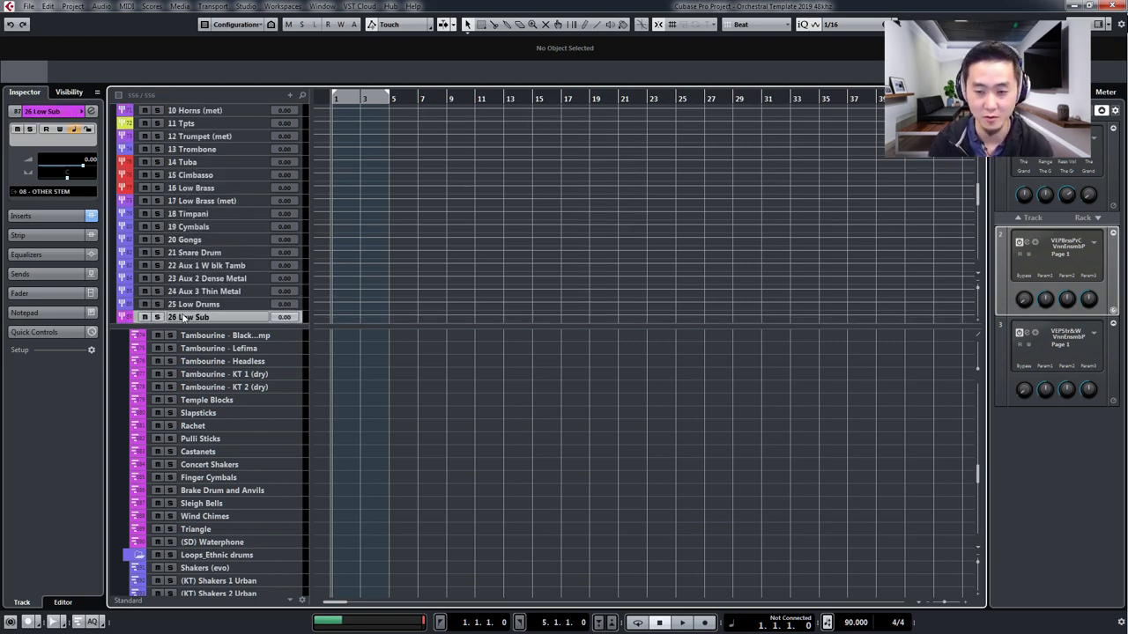
pyautogui.click(226, 137)
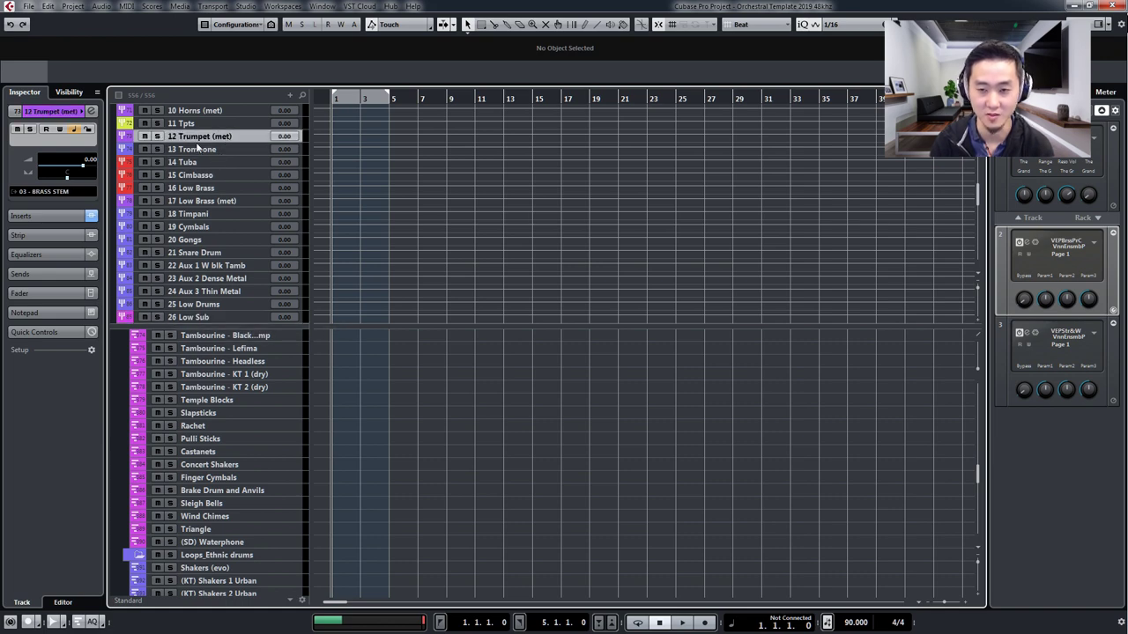
pyautogui.click(249, 317)
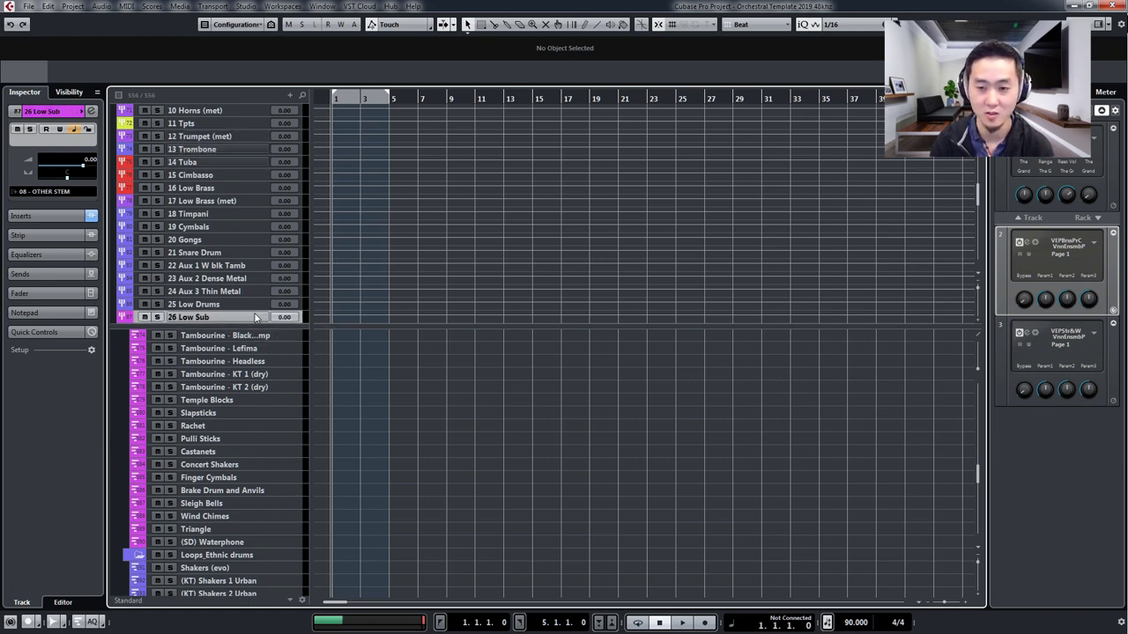
pyautogui.press('Down')
pyautogui.press('Down')
pyautogui.press('Down')
pyautogui.press('Down')
pyautogui.press('Down')
pyautogui.press('Down')
pyautogui.press('Down')
pyautogui.press('Down')
pyautogui.press('Down')
pyautogui.press('Down')
pyautogui.press('Down')
pyautogui.press('Down')
pyautogui.press('Down')
pyautogui.press('Down')
pyautogui.press('Down')
pyautogui.press('Down')
pyautogui.press('Down')
pyautogui.press('Down')
pyautogui.press('Down')
pyautogui.press('Down')
pyautogui.press('Down')
pyautogui.press('Down')
pyautogui.press('Down')
pyautogui.press('Down')
pyautogui.press('Down')
pyautogui.press('Down')
pyautogui.press('Down')
pyautogui.press('Down')
pyautogui.press('Down')
pyautogui.press('Down')
pyautogui.press('Down')
pyautogui.press('Down')
pyautogui.press('Down')
pyautogui.press('Down')
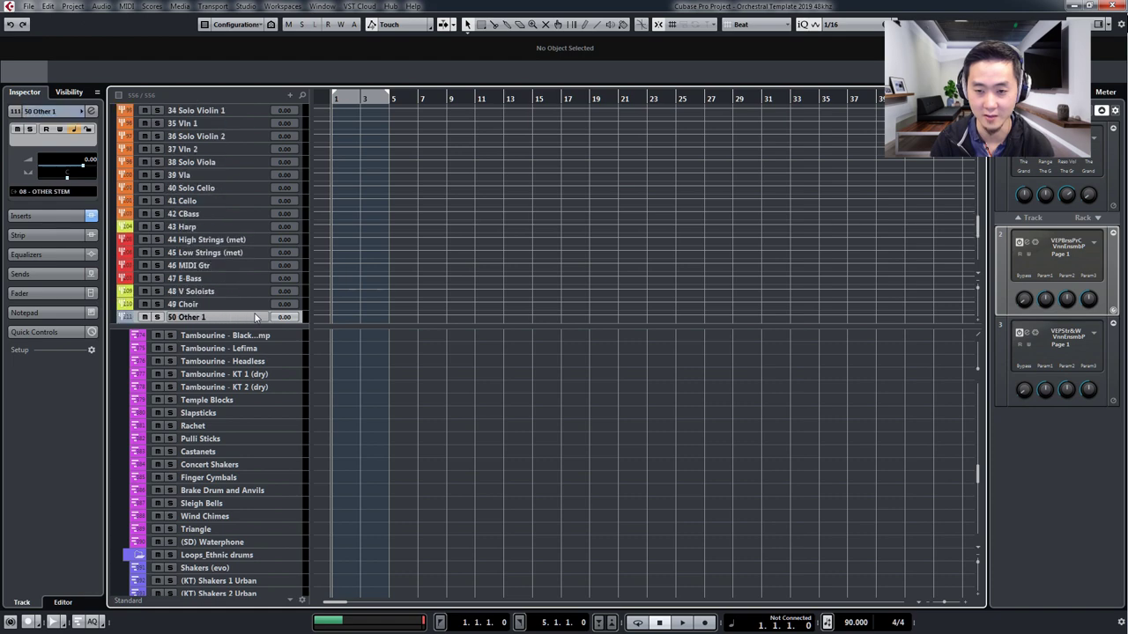
pyautogui.press('Down')
pyautogui.press('Down')
pyautogui.press('Down')
pyautogui.press('Down')
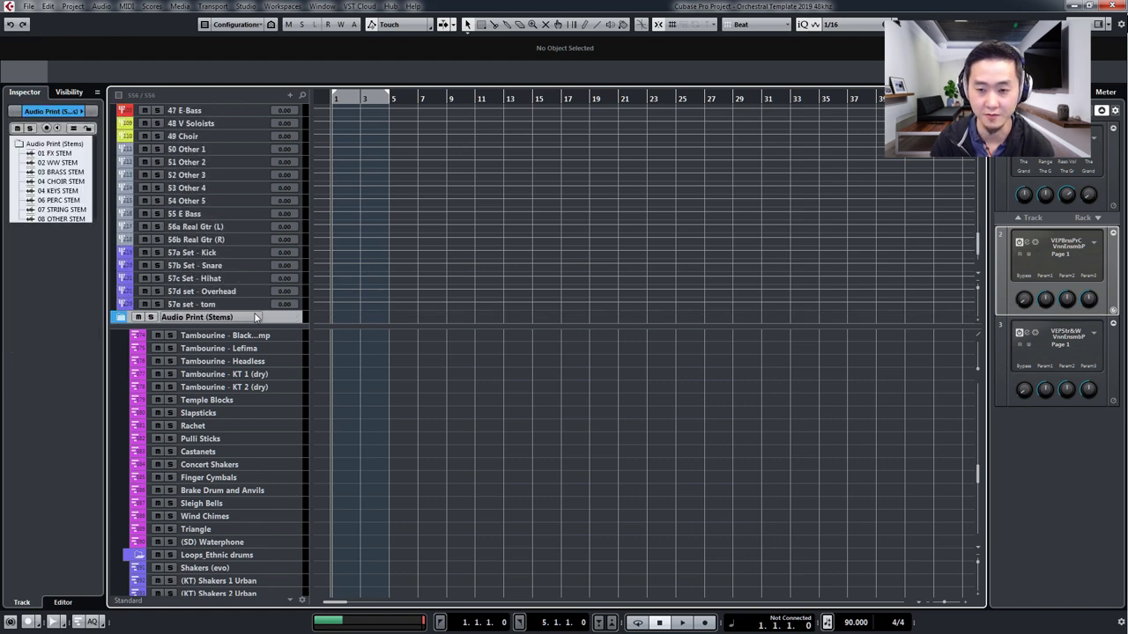
pyautogui.press('Up')
pyautogui.press('Up')
pyautogui.press('Up')
pyautogui.press('Up')
pyautogui.press('Up')
pyautogui.press('Up')
pyautogui.press('Up')
pyautogui.press('Up')
pyautogui.press('Up')
pyautogui.press('Up')
pyautogui.press('Up')
pyautogui.press('Up')
pyautogui.press('Up')
pyautogui.press('Up')
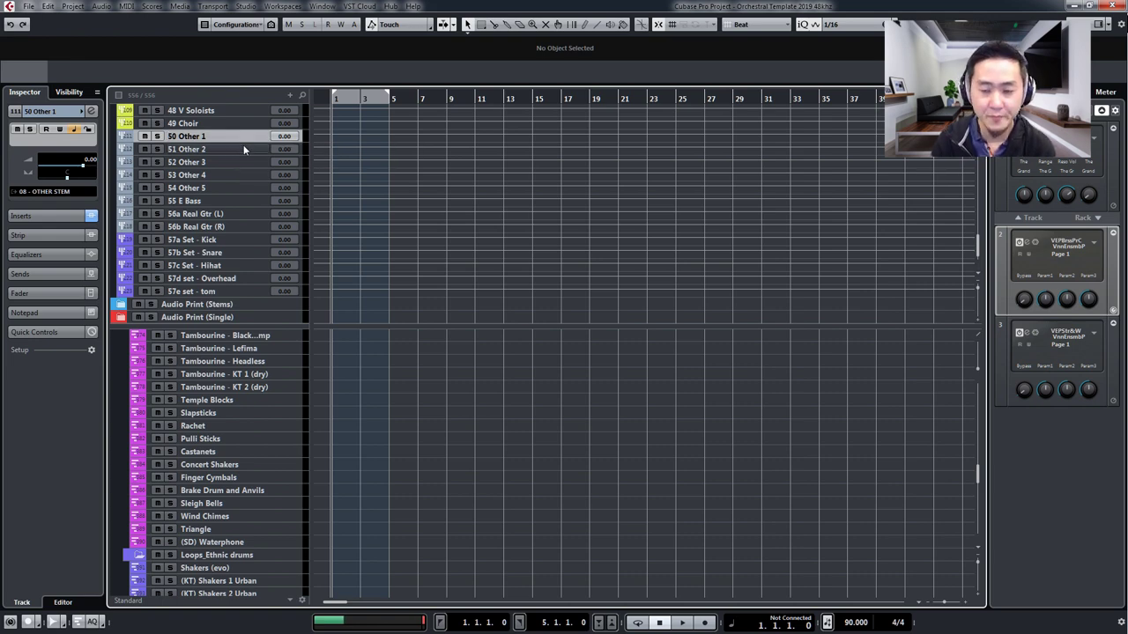
# - Check Other 2, Overhead and tom routing, then open Export Audio Mixdown (Stereo Out, MP3 320 kBit)
pyautogui.click(244, 150)
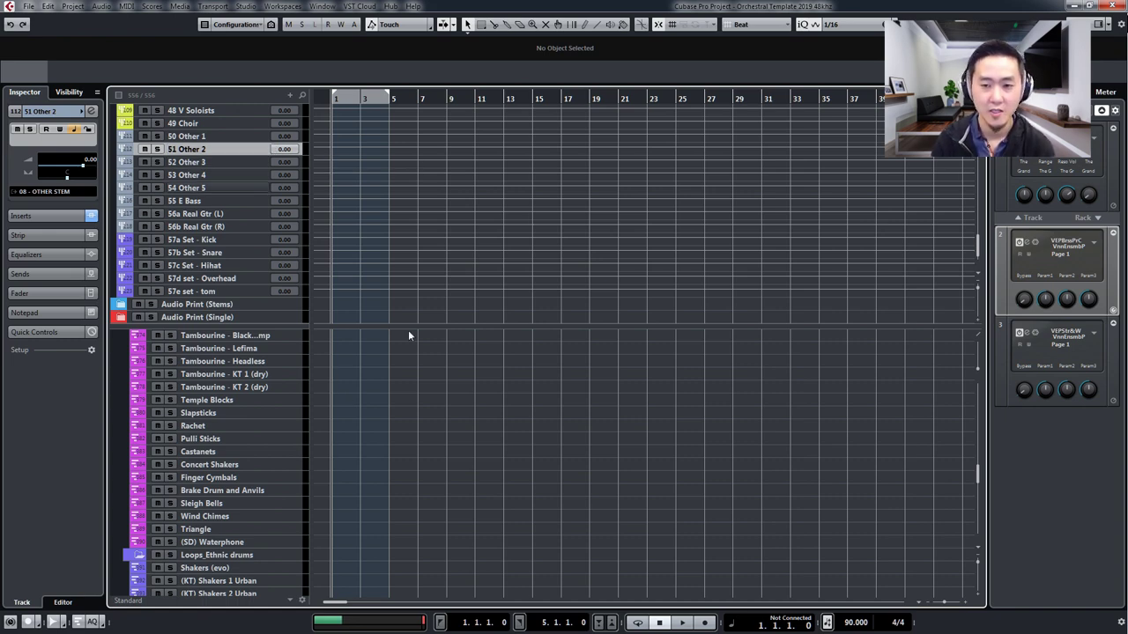
pyautogui.click(279, 278)
pyautogui.click(278, 291)
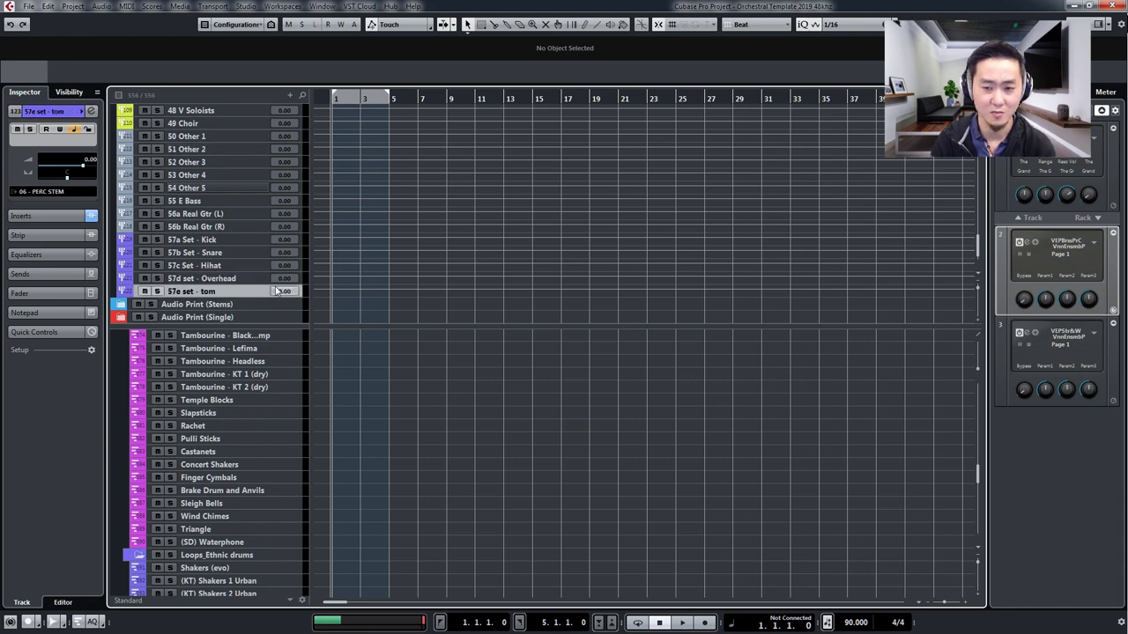
pyautogui.hotkey('ctrl', 'shift', 'e')
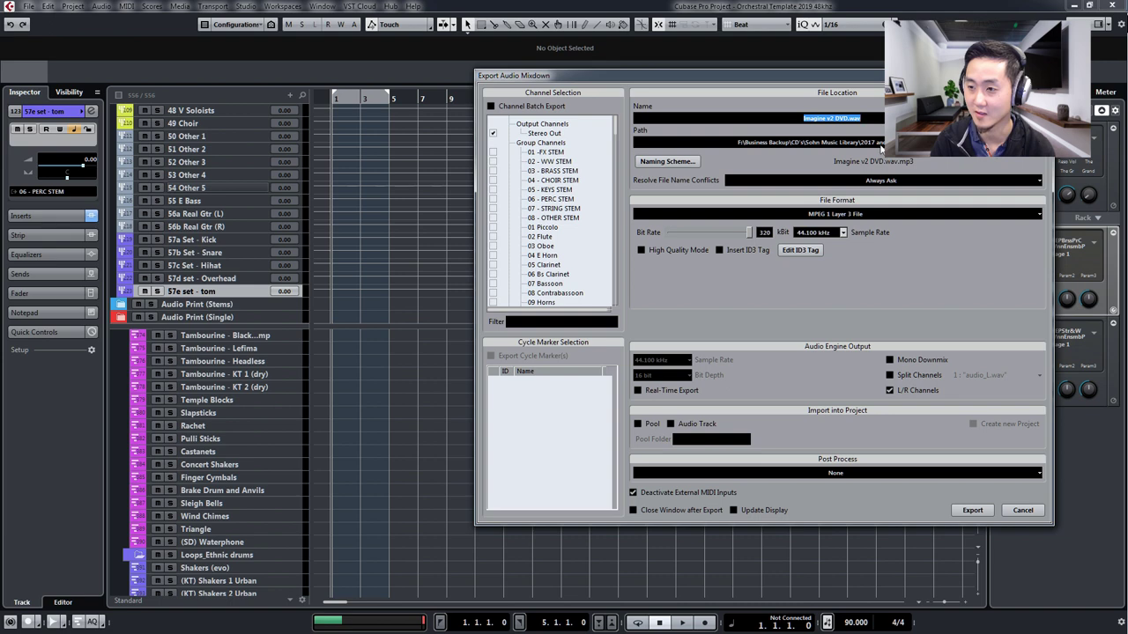
# - Change the export file naming scheme to use the channel name instead of Name
pyautogui.click(667, 161)
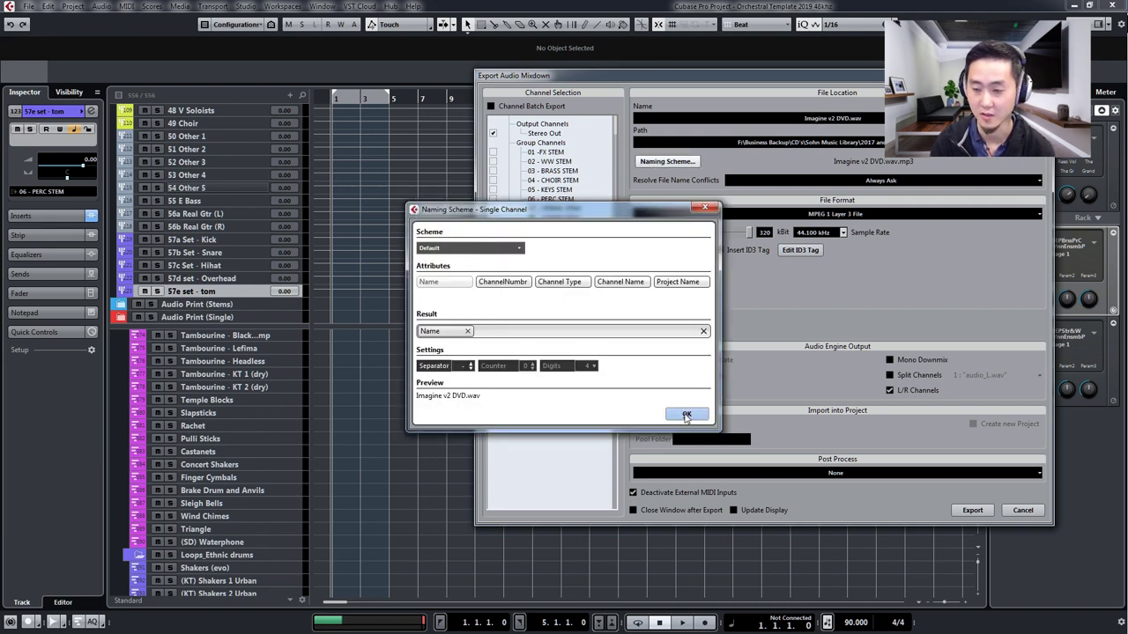
pyautogui.moveTo(608, 282); pyautogui.dragTo(506, 331)
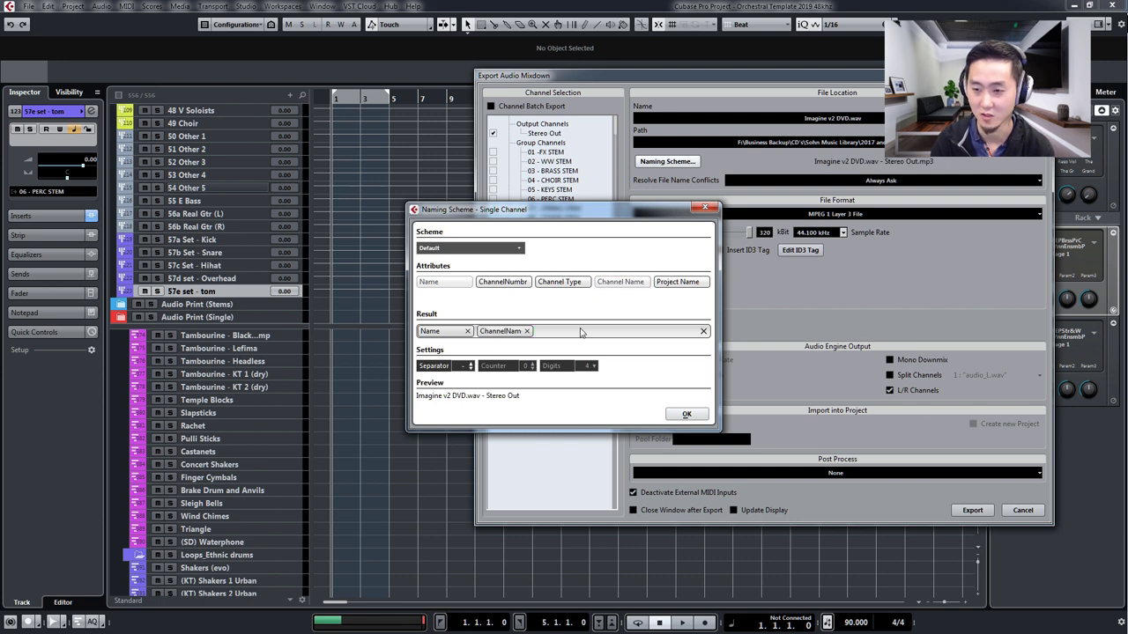
pyautogui.click(468, 332)
pyautogui.click(686, 414)
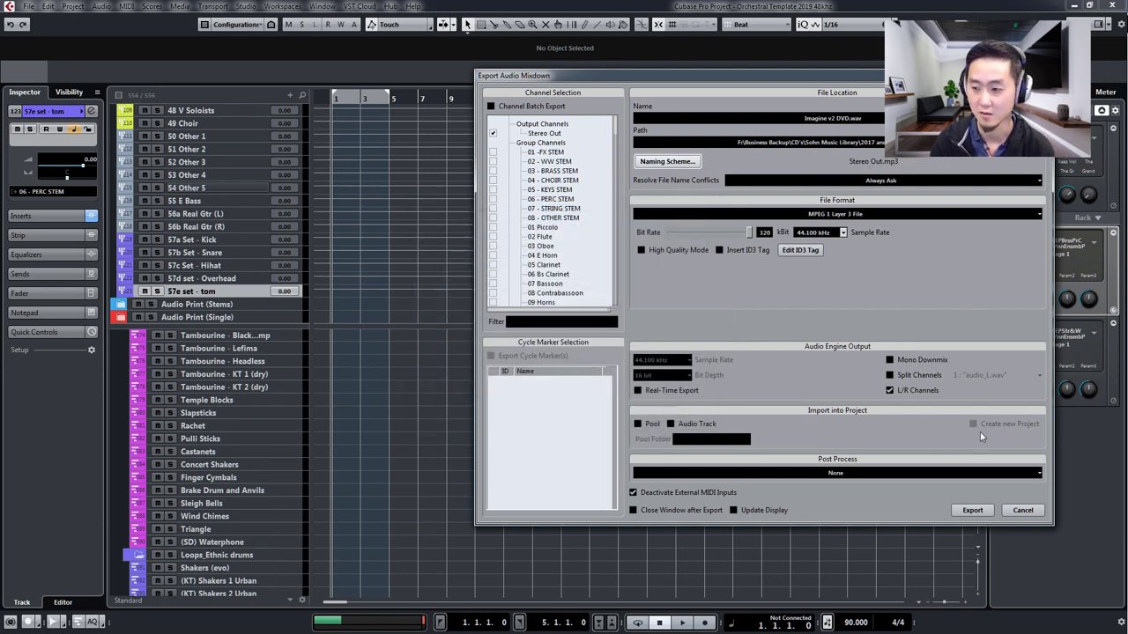
# - Enable multi-channel export, tick the FX through STRING stems, and name the export after the template
pyautogui.click(491, 106)
pyautogui.click(497, 153)
pyautogui.moveTo(496, 153); pyautogui.dragTo(494, 212)
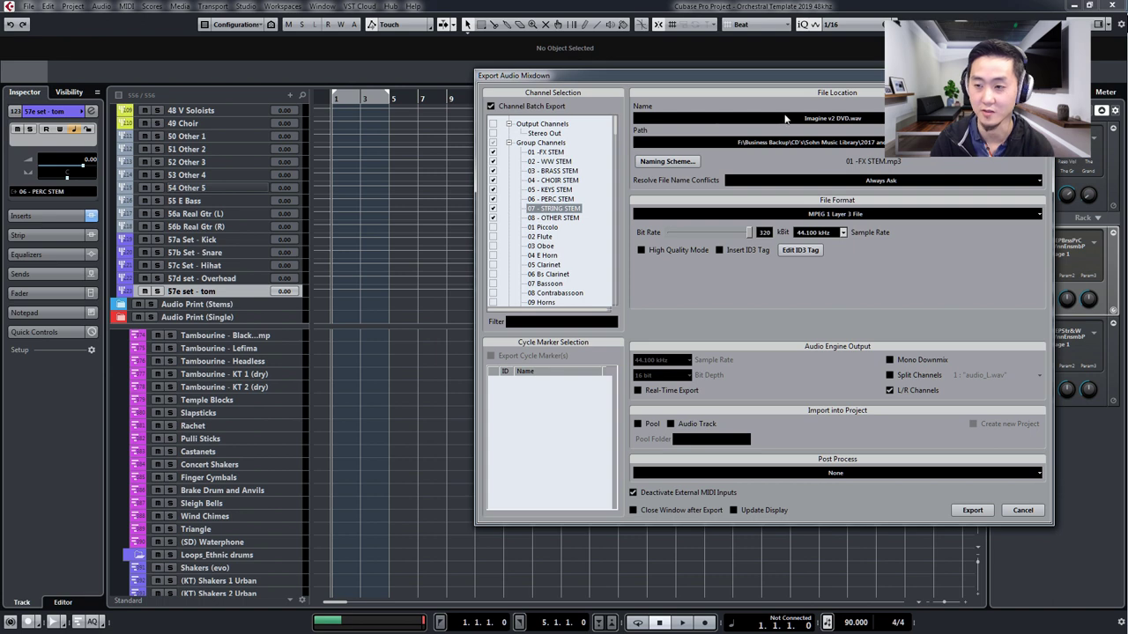
pyautogui.click(859, 124)
pyautogui.press('BackSpace')
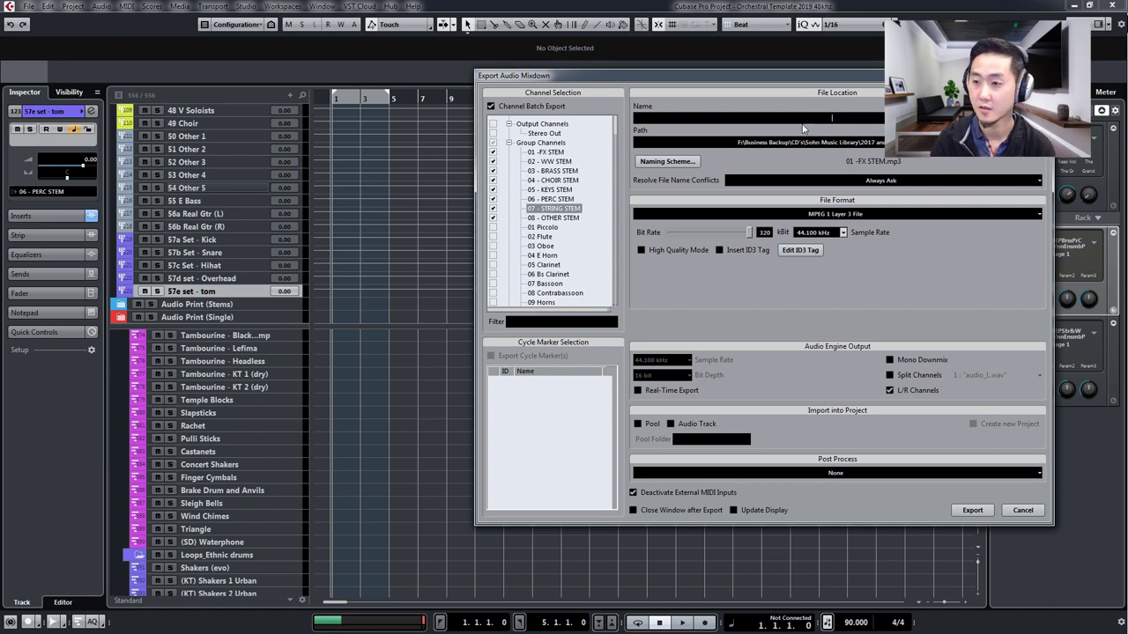
pyautogui.write('Orchestral Template 2019 48khz')
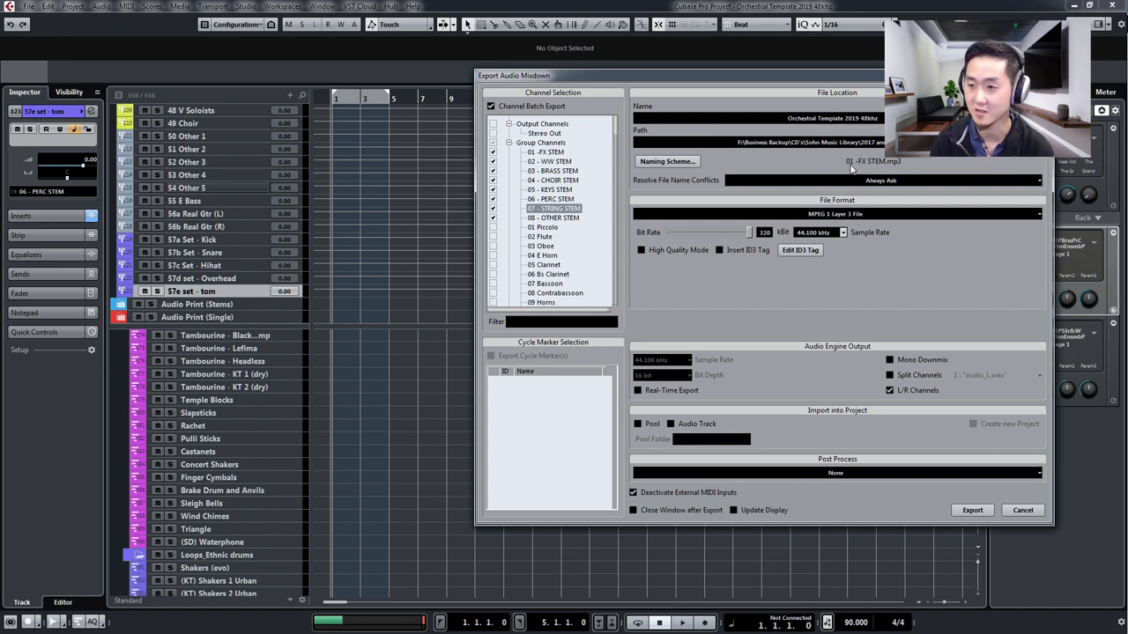
# - Review the ticked stem groups down to 08 - OTHER STEM, then cancel without exporting
pyautogui.click(548, 153)
pyautogui.click(553, 163)
pyautogui.click(557, 170)
pyautogui.click(560, 181)
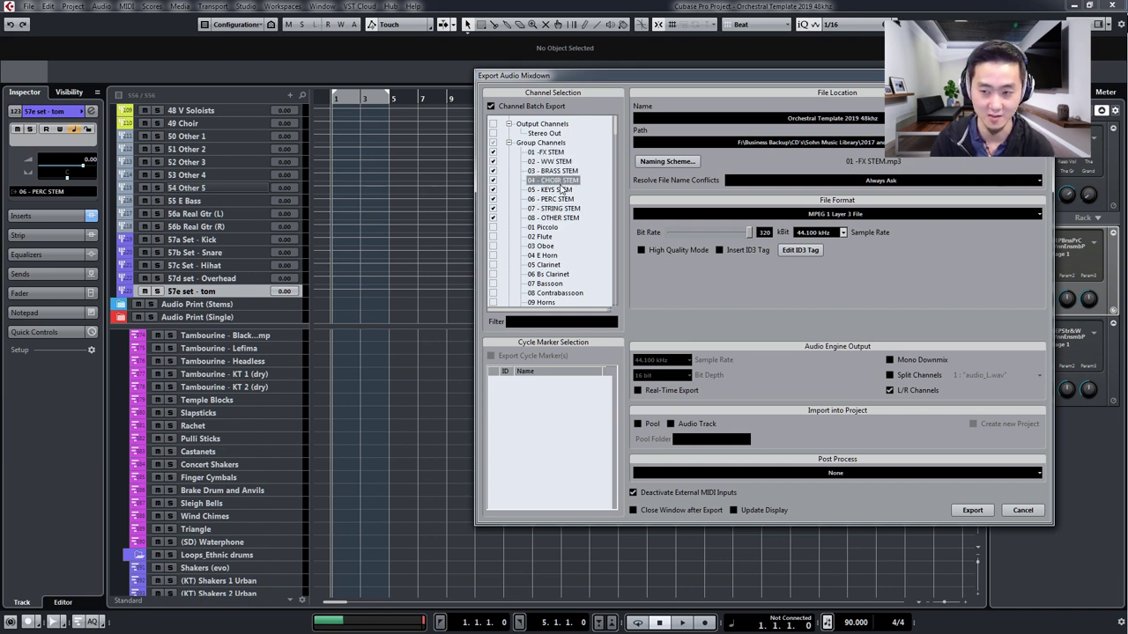
pyautogui.click(562, 189)
pyautogui.click(563, 199)
pyautogui.click(564, 209)
pyautogui.click(566, 218)
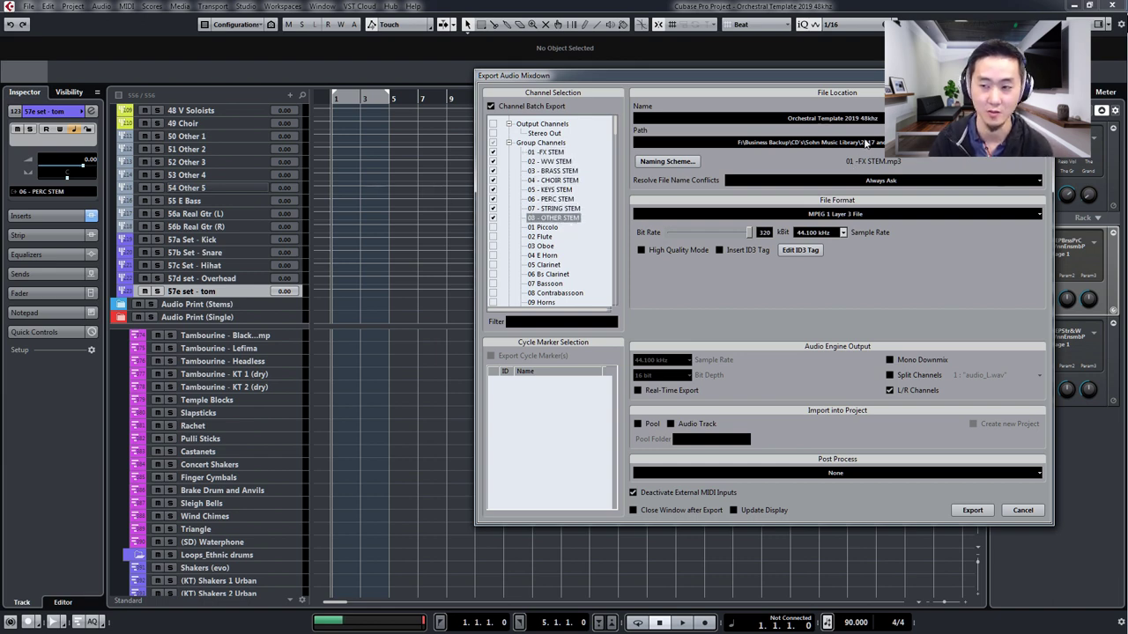
pyautogui.click(1022, 511)
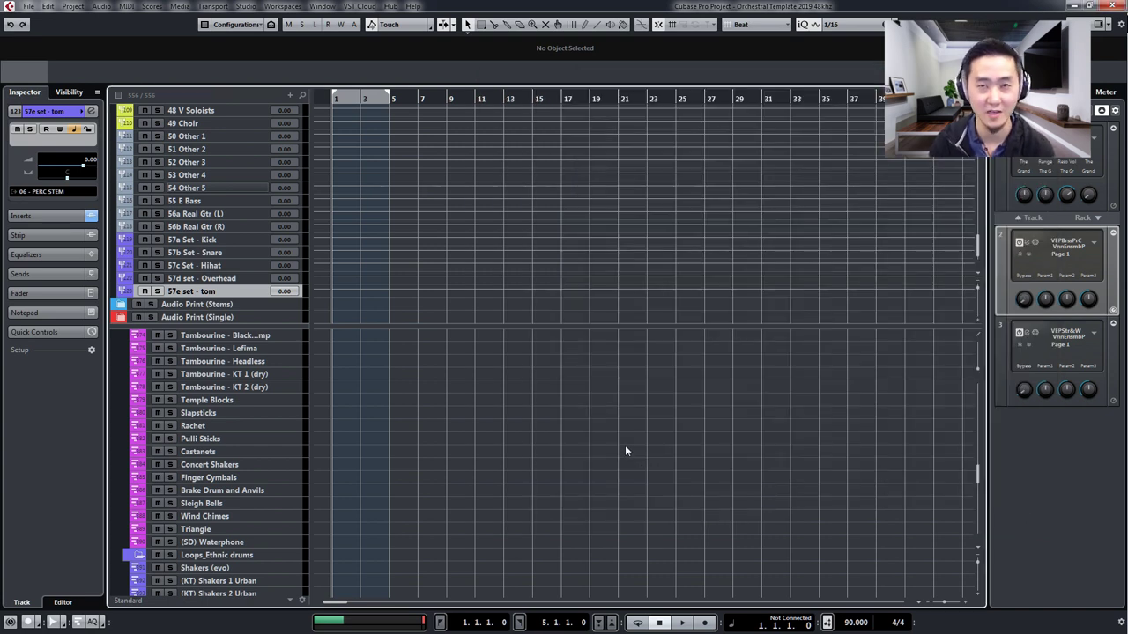
# - Open and cancel the audio file import, then expand the Audio Print (Single) folder
pyautogui.hotkey('ctrl', 'shift', 'i')
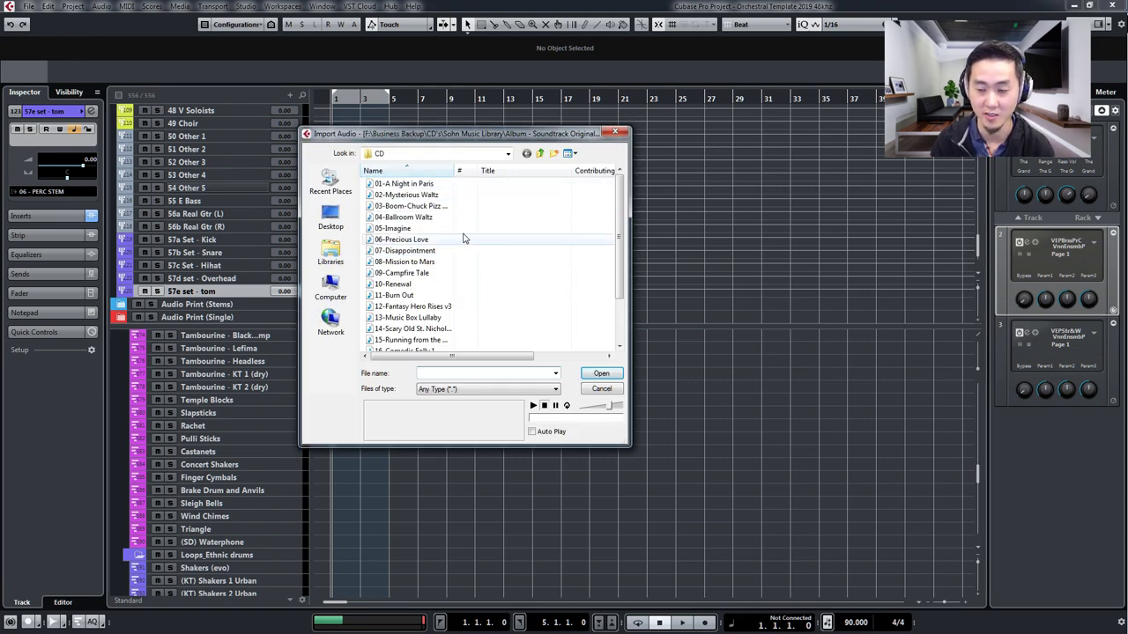
pyautogui.click(603, 390)
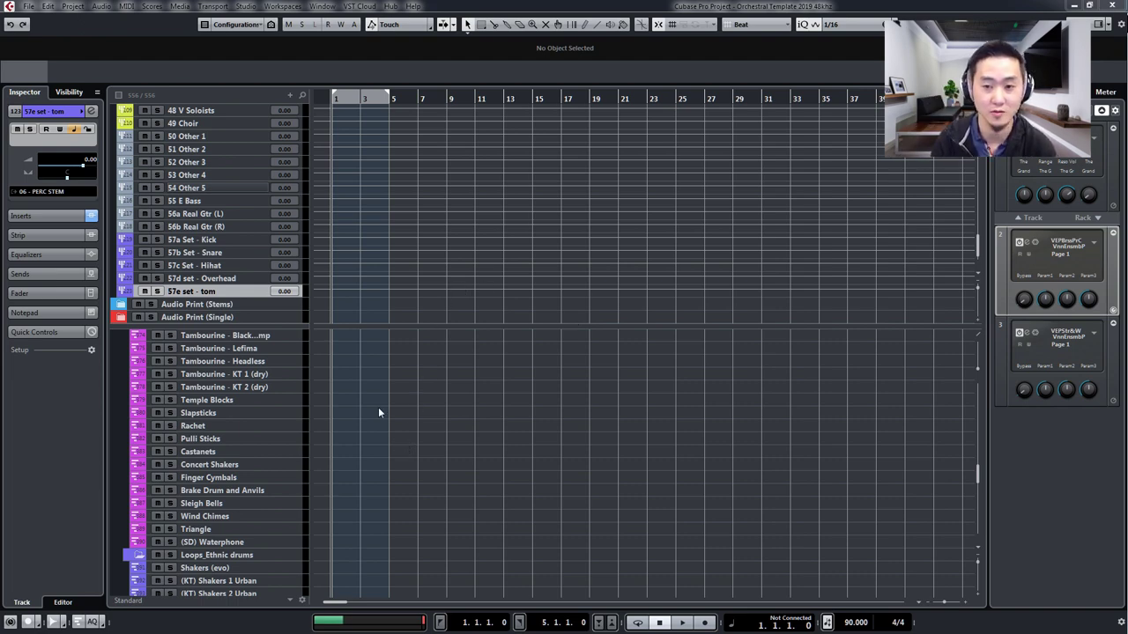
pyautogui.moveTo(354, 264); pyautogui.dragTo(344, 300)
# - Step through the Audio Print (Single) tracks and check which group bus feeds the Tuba track
pyautogui.click(120, 292)
pyautogui.click(229, 293)
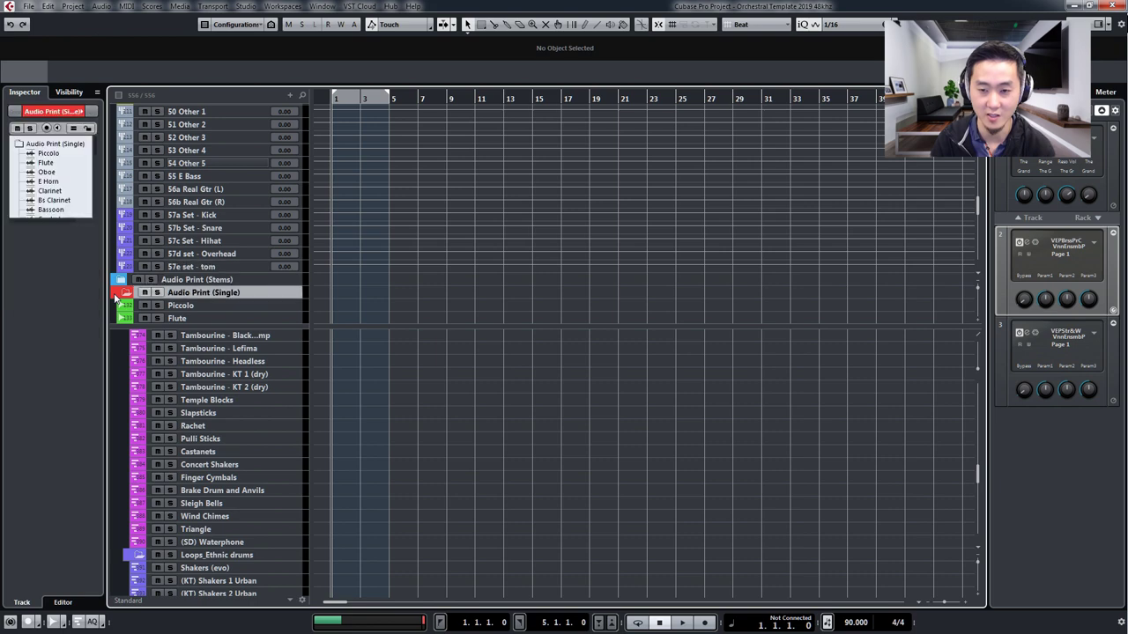
pyautogui.scroll(-2, 349, 308)
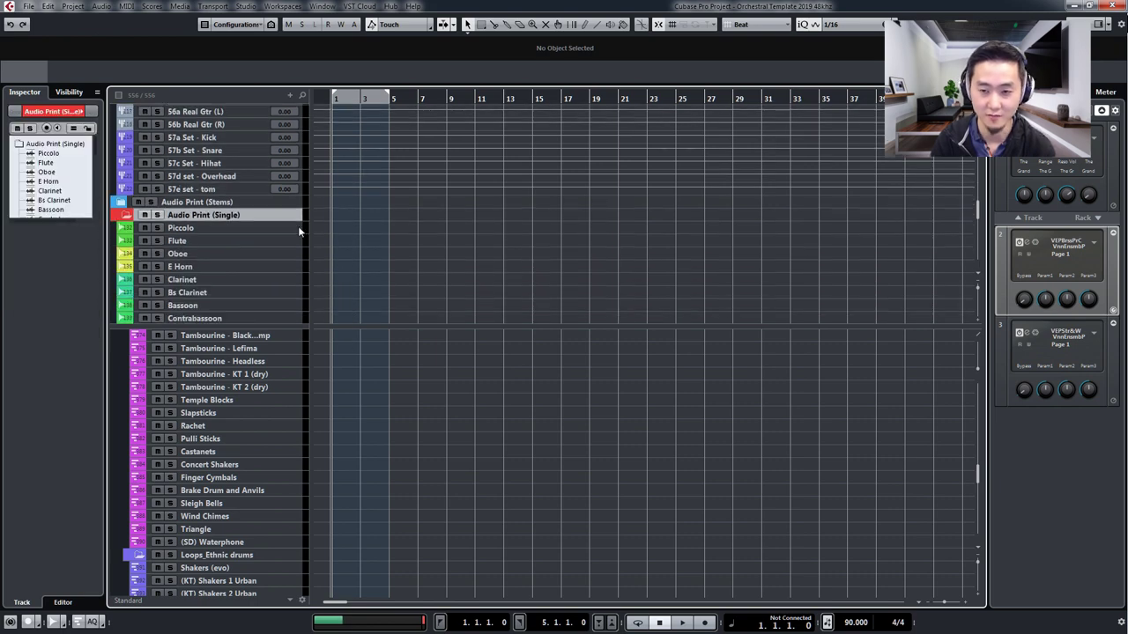
pyautogui.press('Down')
pyautogui.press('Down')
pyautogui.press('Up')
pyautogui.press('Down')
pyautogui.press('Down')
pyautogui.press('Down')
pyautogui.press('Down')
pyautogui.press('Down')
pyautogui.press('Down')
pyautogui.press('Down')
pyautogui.press('Down')
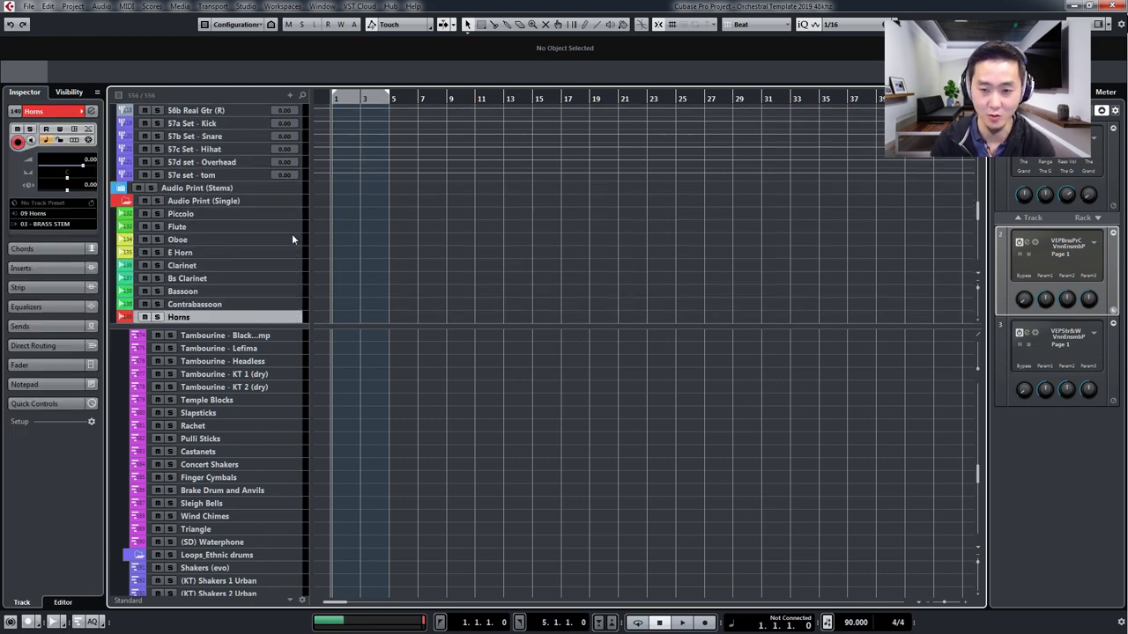
pyautogui.press('Down')
pyautogui.press('Down')
pyautogui.press('Down')
pyautogui.press('Down')
pyautogui.press('Down')
pyautogui.press('Down')
pyautogui.press('Down')
pyautogui.press('Down')
pyautogui.press('Down')
pyautogui.press('Down')
pyautogui.press('Down')
pyautogui.press('Down')
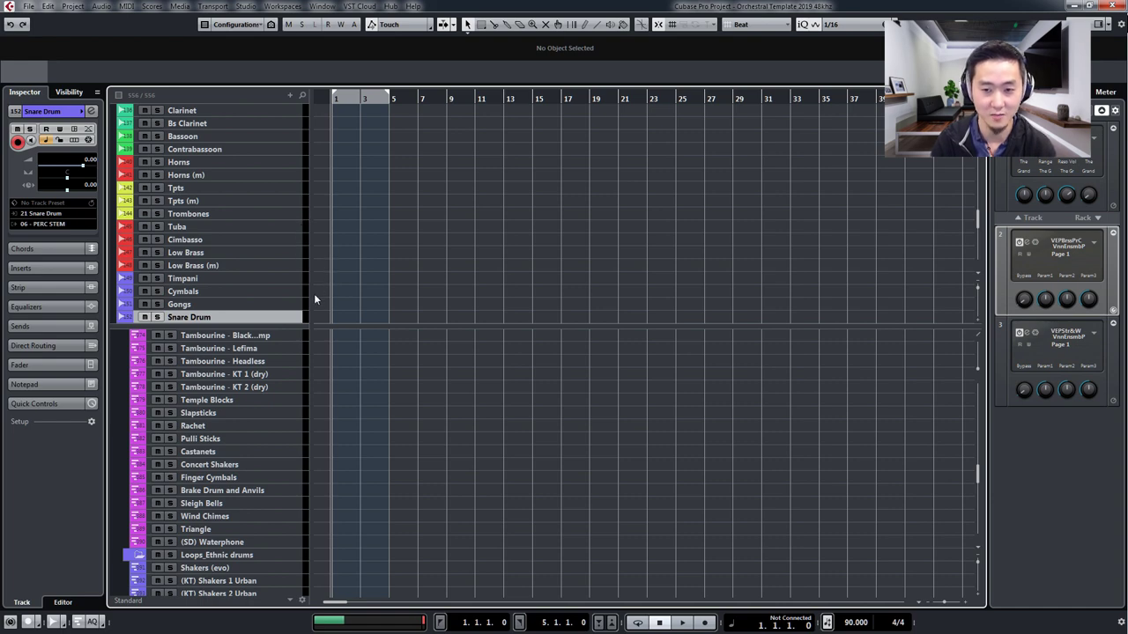
pyautogui.click(297, 228)
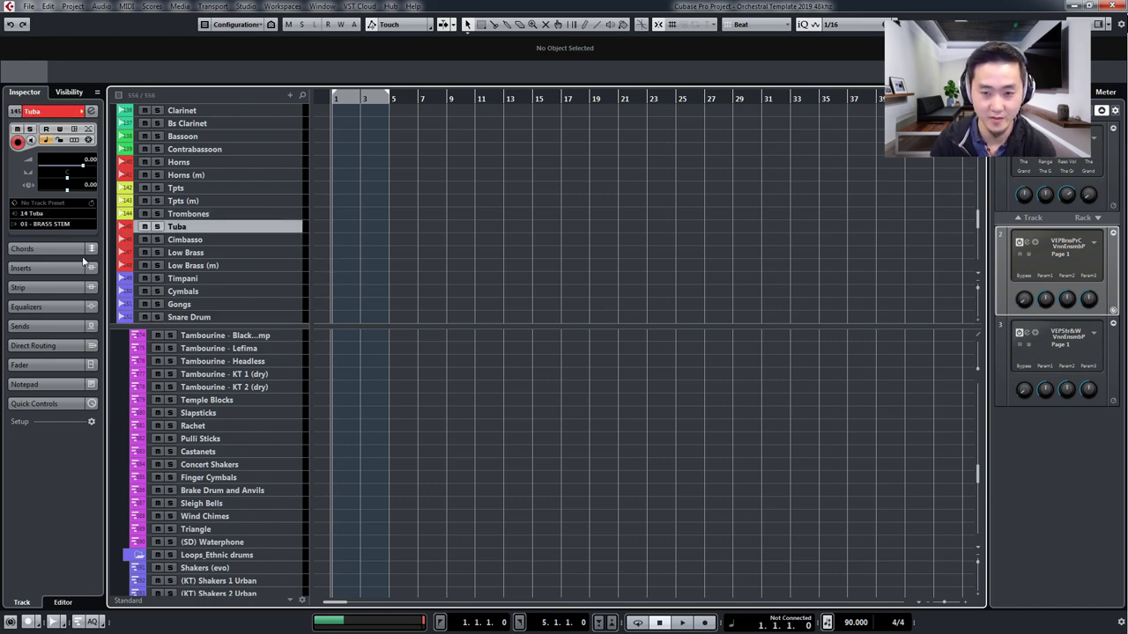
pyautogui.click(35, 213)
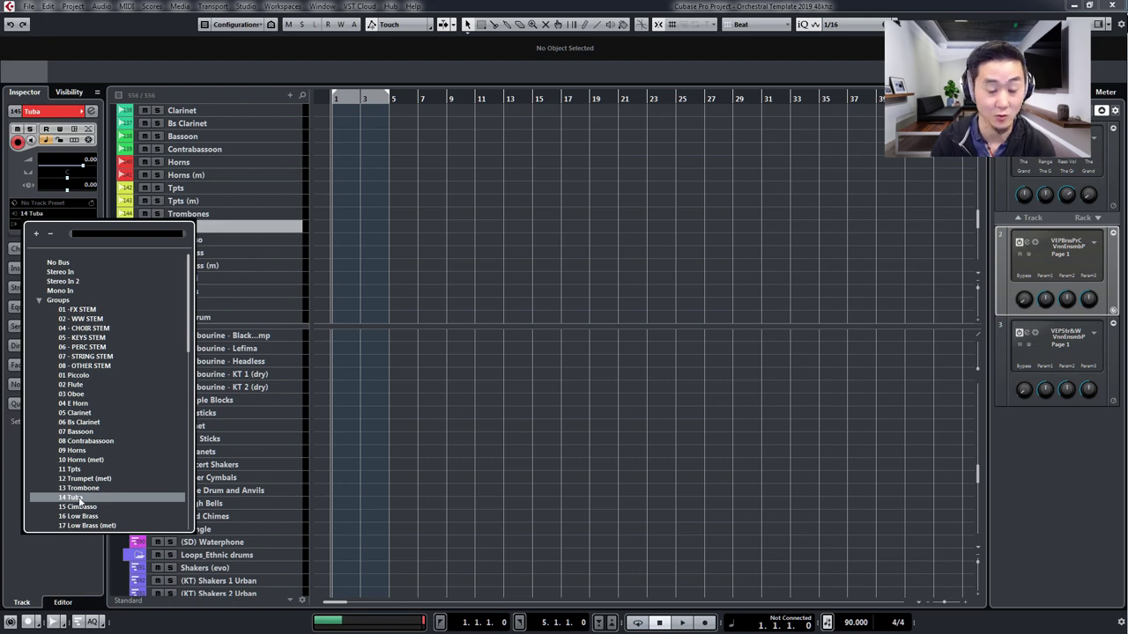
pyautogui.click(55, 561)
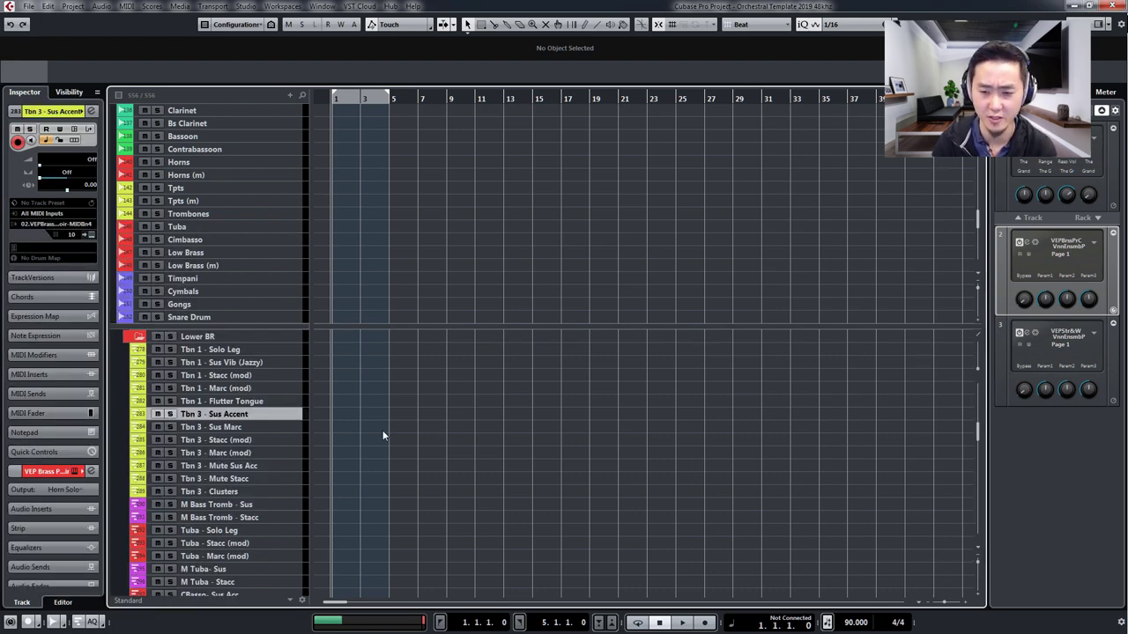
# - Confirm the Trombones print track takes its input from the 13 Trombone group
pyautogui.click(270, 187)
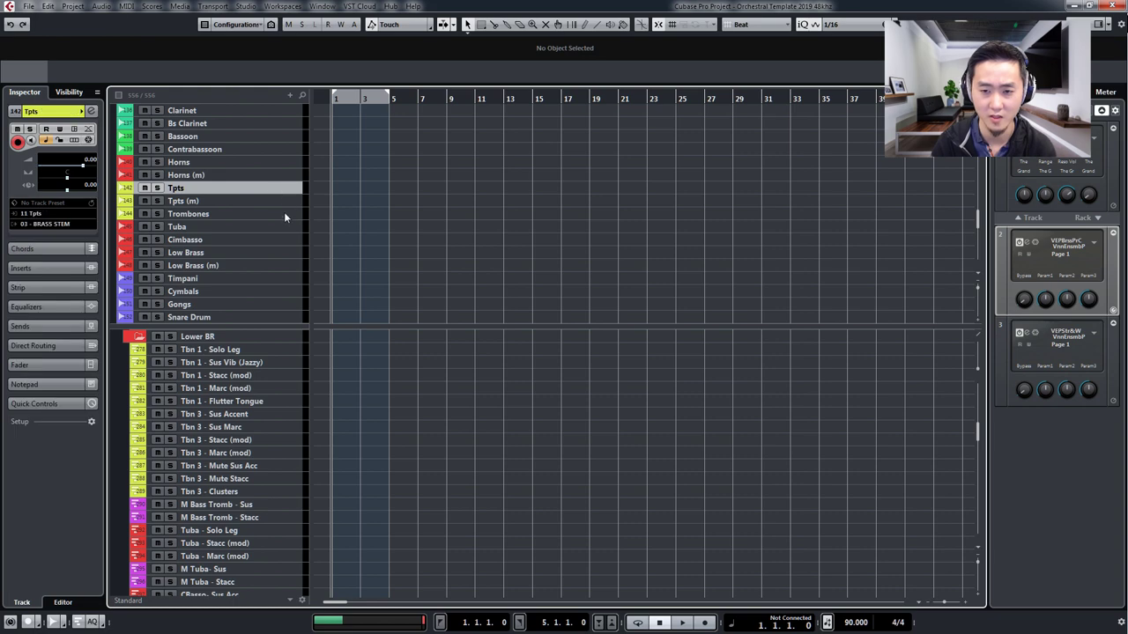
pyautogui.click(283, 214)
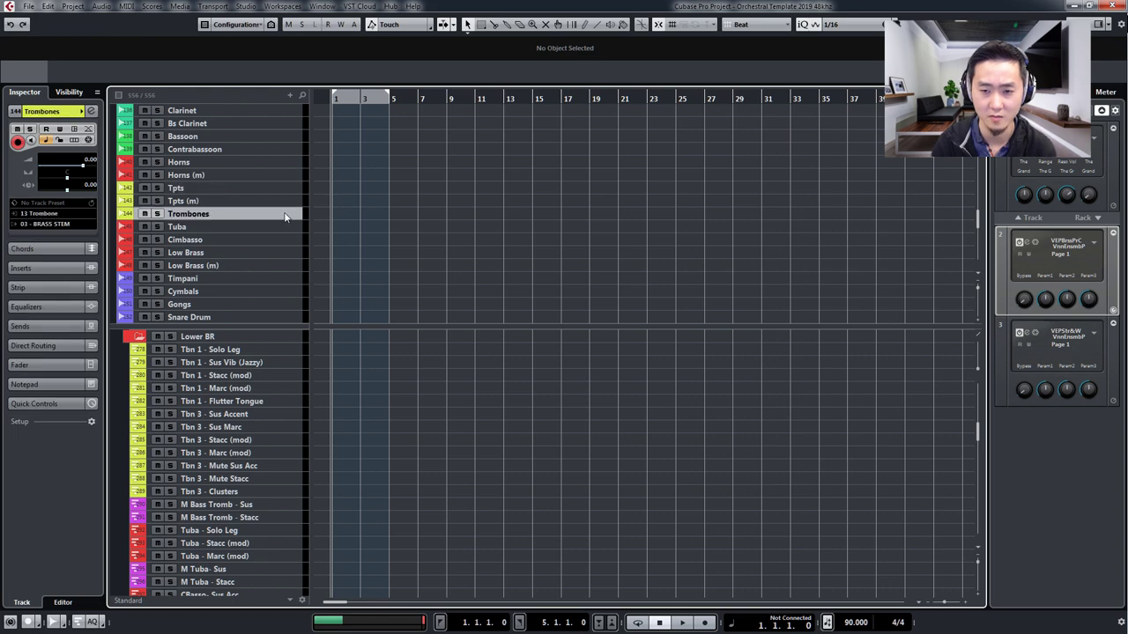
pyautogui.click(50, 216)
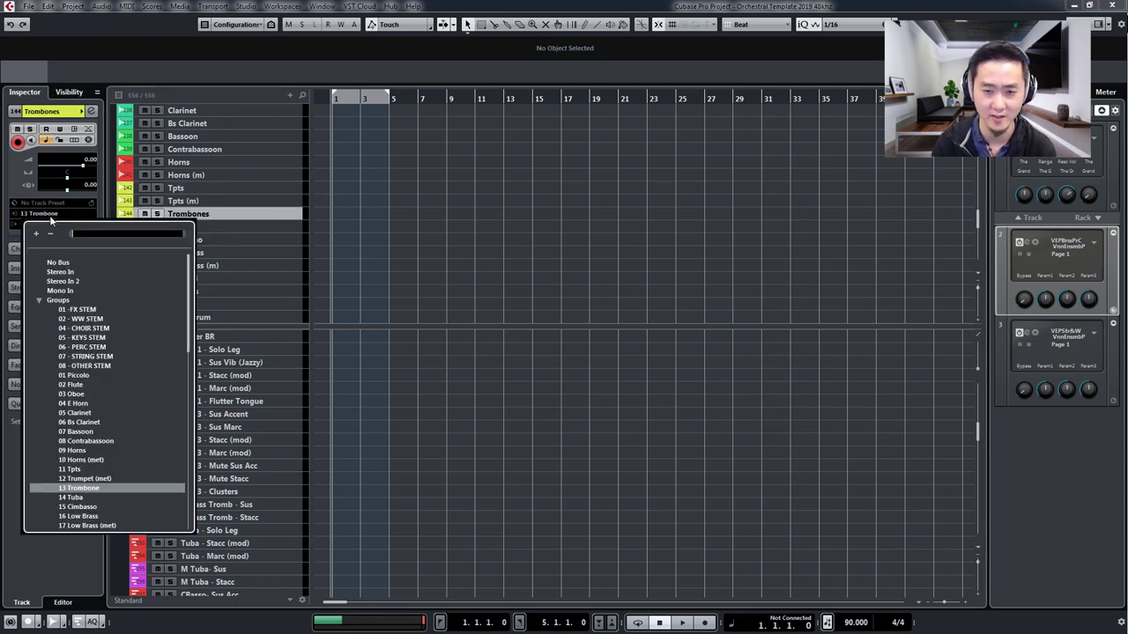
pyautogui.click(16, 464)
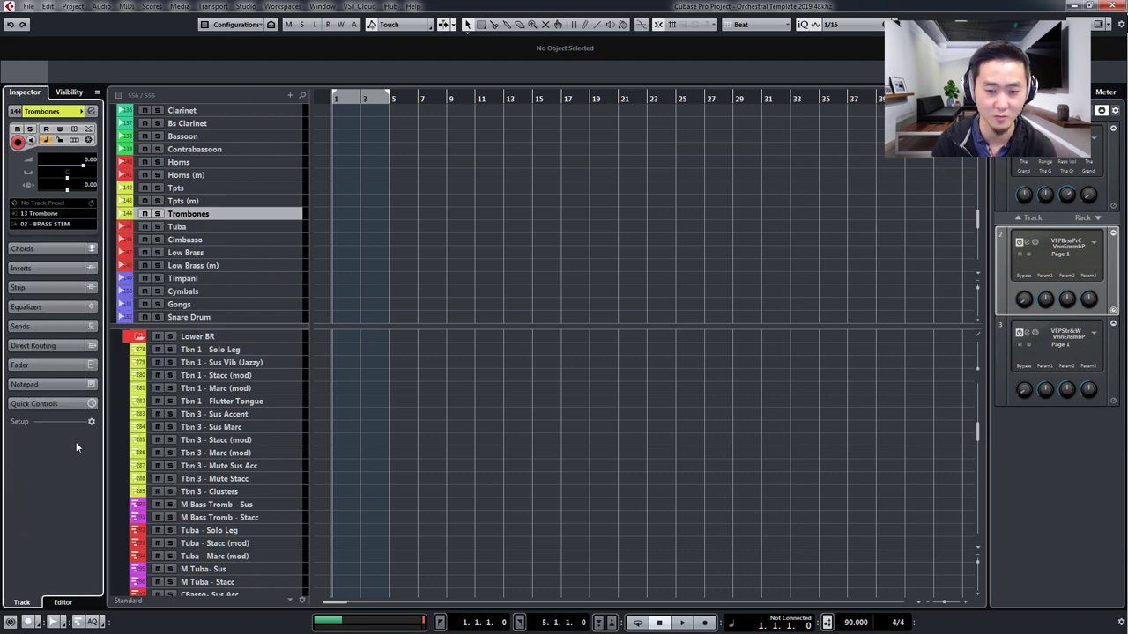
# - Record a short test MIDI part on the Tbn 3 - Sus Accent track
pyautogui.click(295, 401)
pyautogui.click(295, 412)
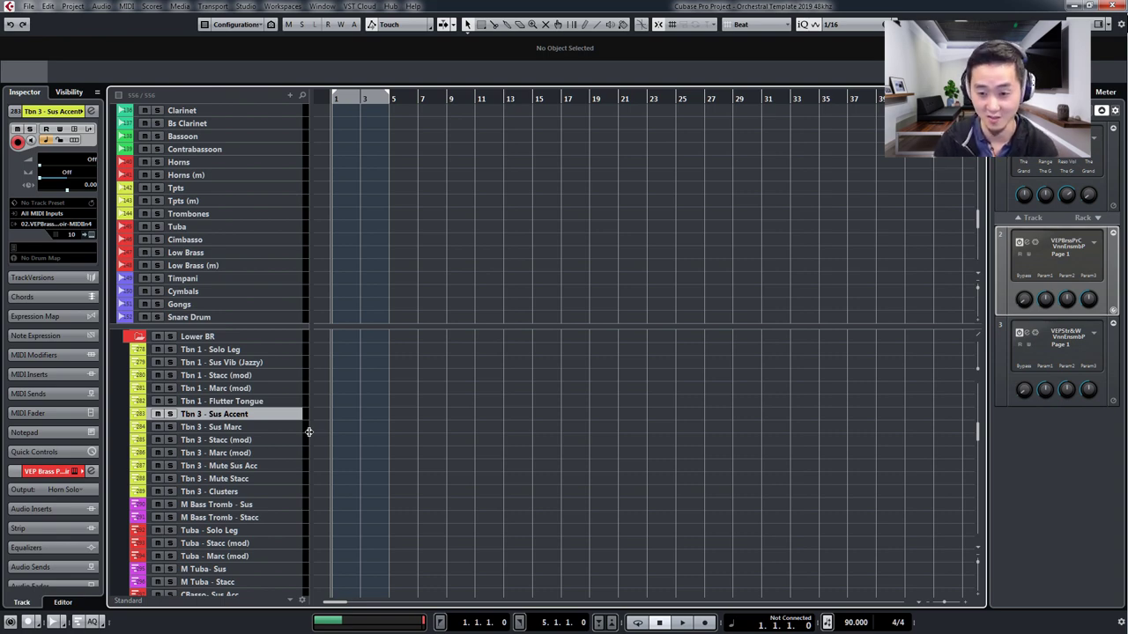
pyautogui.press('KP_Multiply')
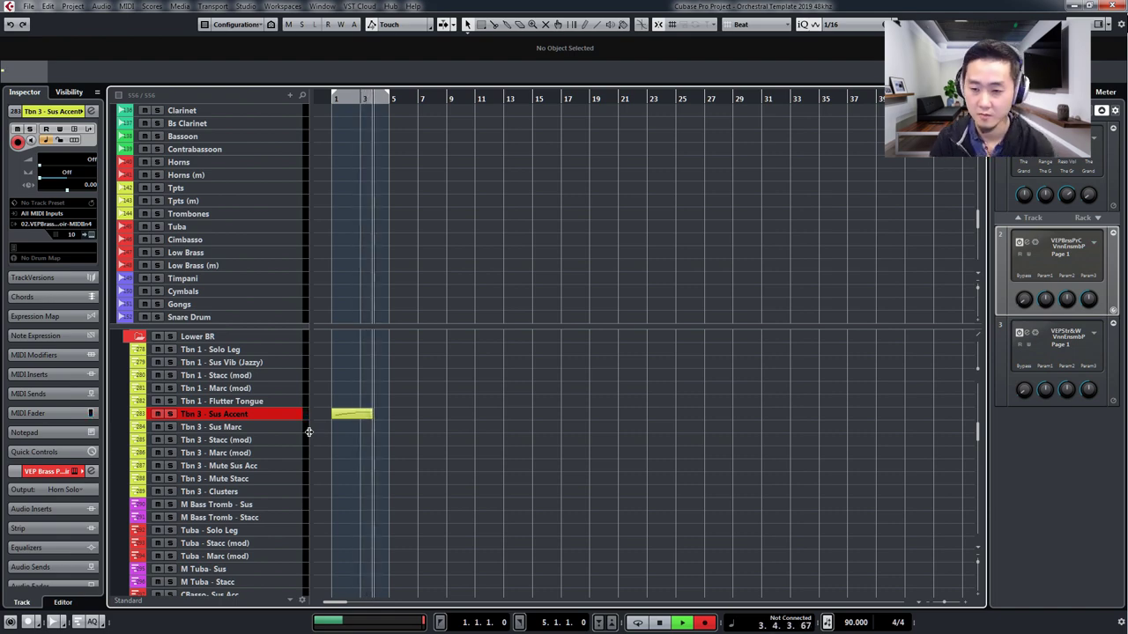
pyautogui.press('space')
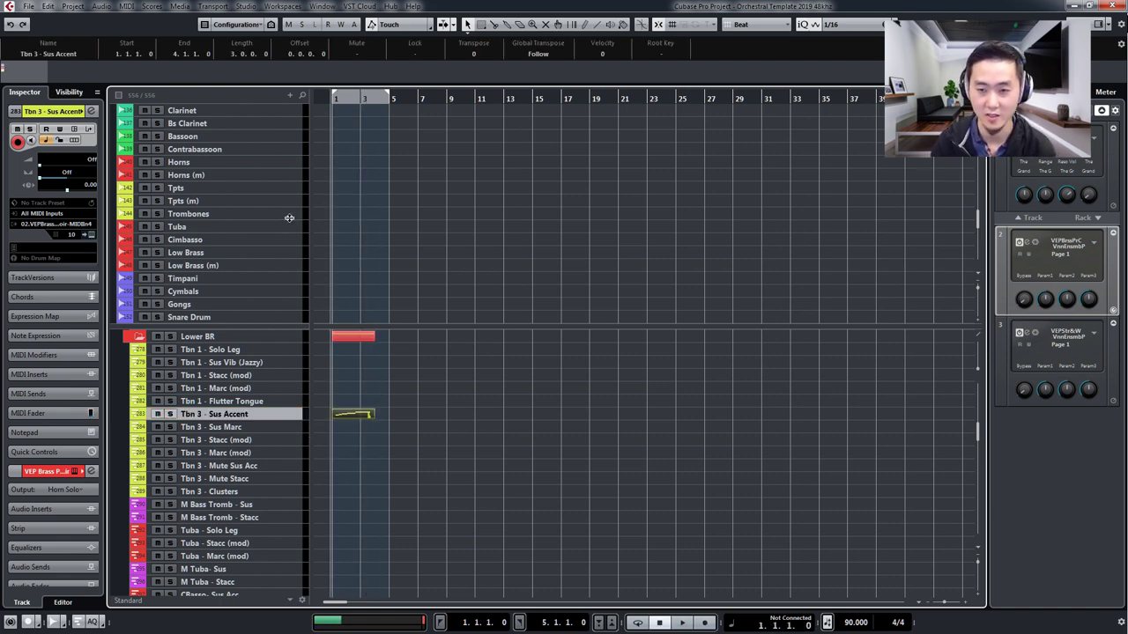
# - Print the trombone part to audio on the Trombones track, creating Trombones_02, and enlarge it
pyautogui.click(289, 218)
pyautogui.click(300, 415)
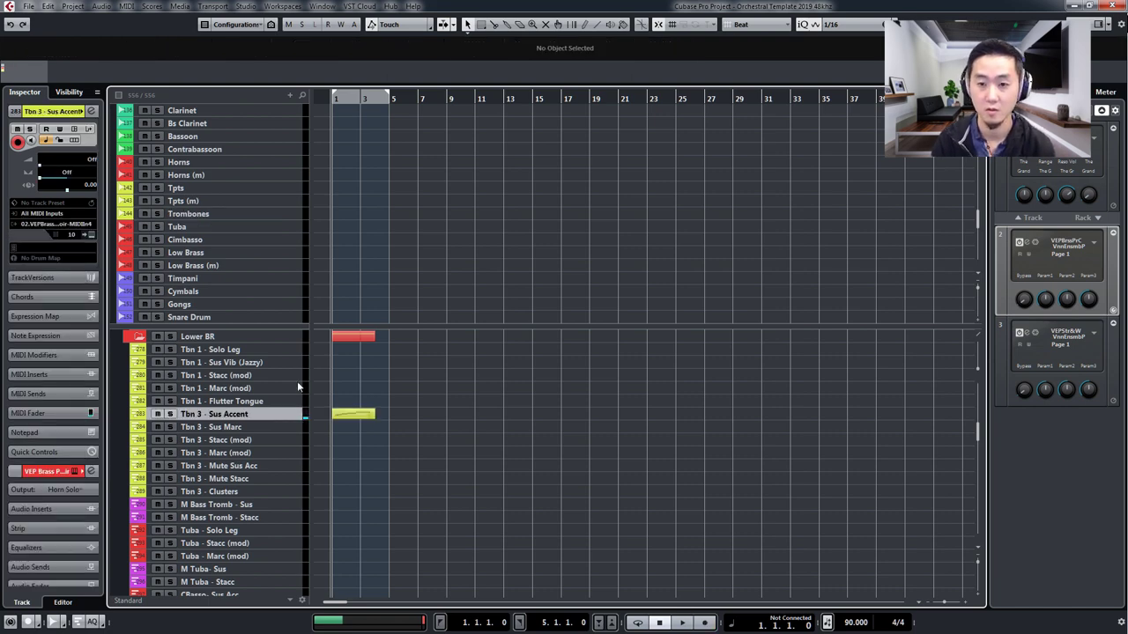
pyautogui.click(296, 219)
pyautogui.press('KP_Multiply')
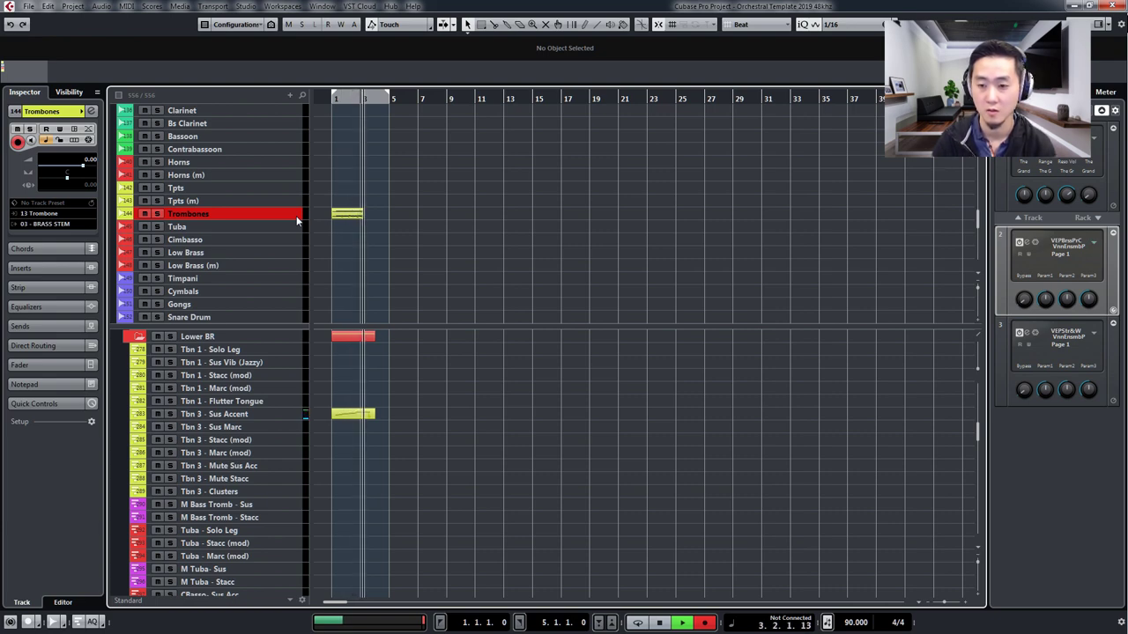
pyautogui.press('space')
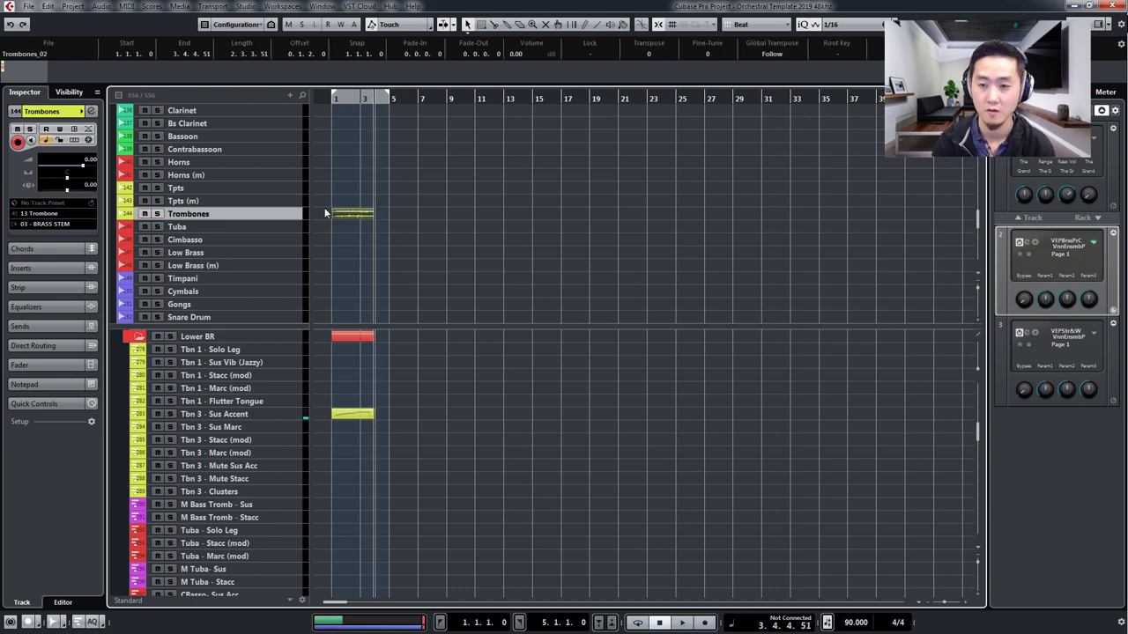
pyautogui.hotkey('ctrl', '`')
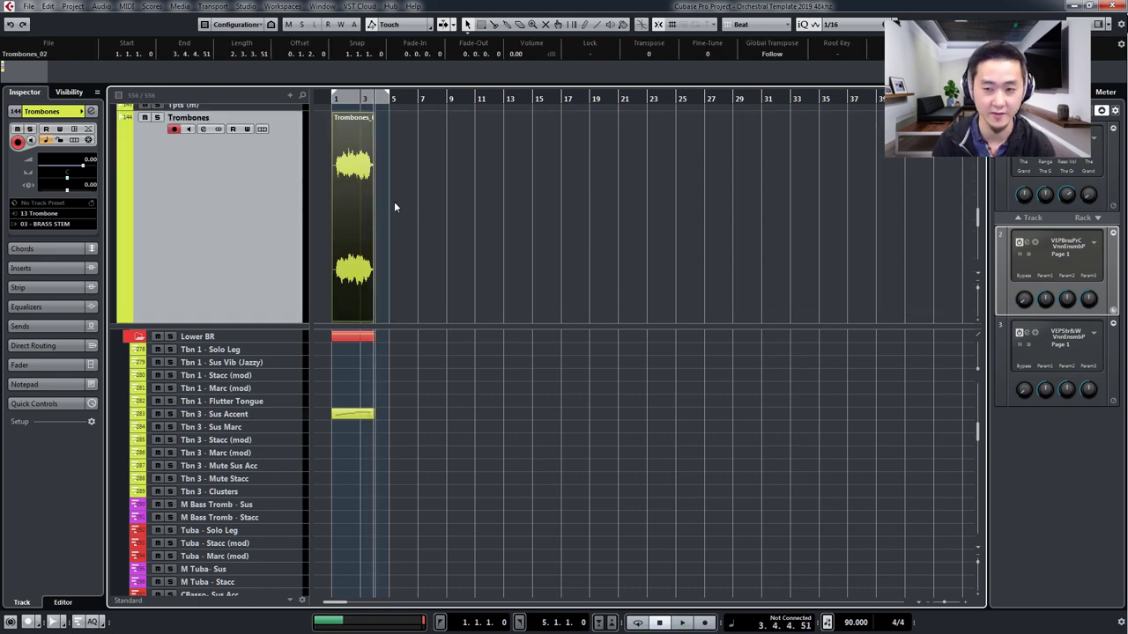
# - Delete the Trombones_02 audio and the Tbn 3 test MIDI part, playhead back to start, recheck Trombones input
pyautogui.hotkey('ctrl', '`')
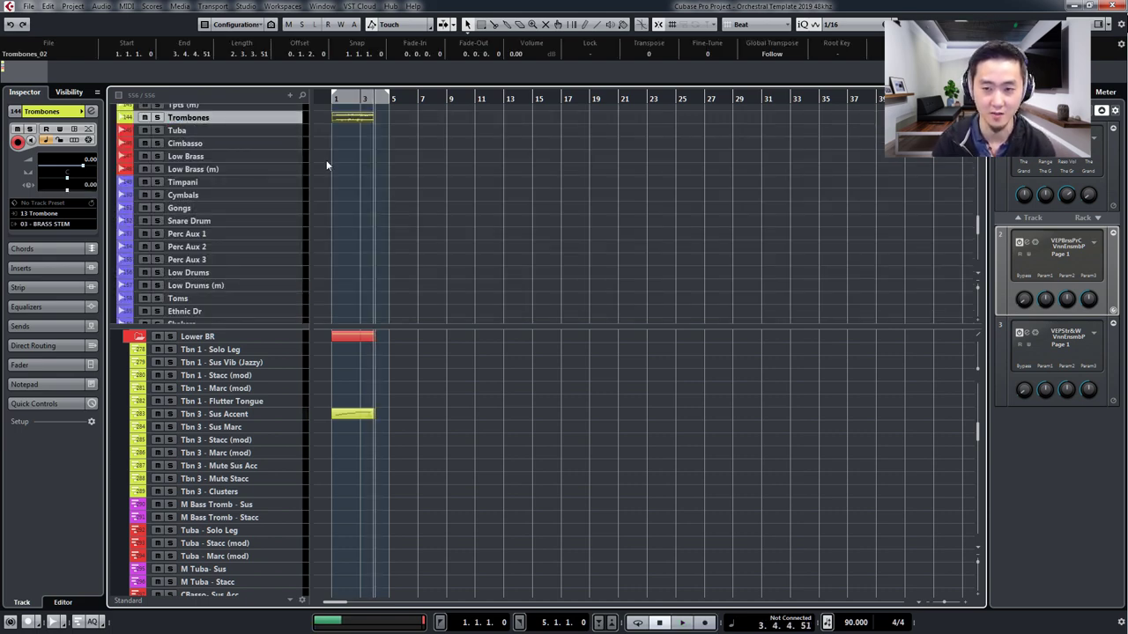
pyautogui.scroll(2, 384, 148)
pyautogui.press('Delete')
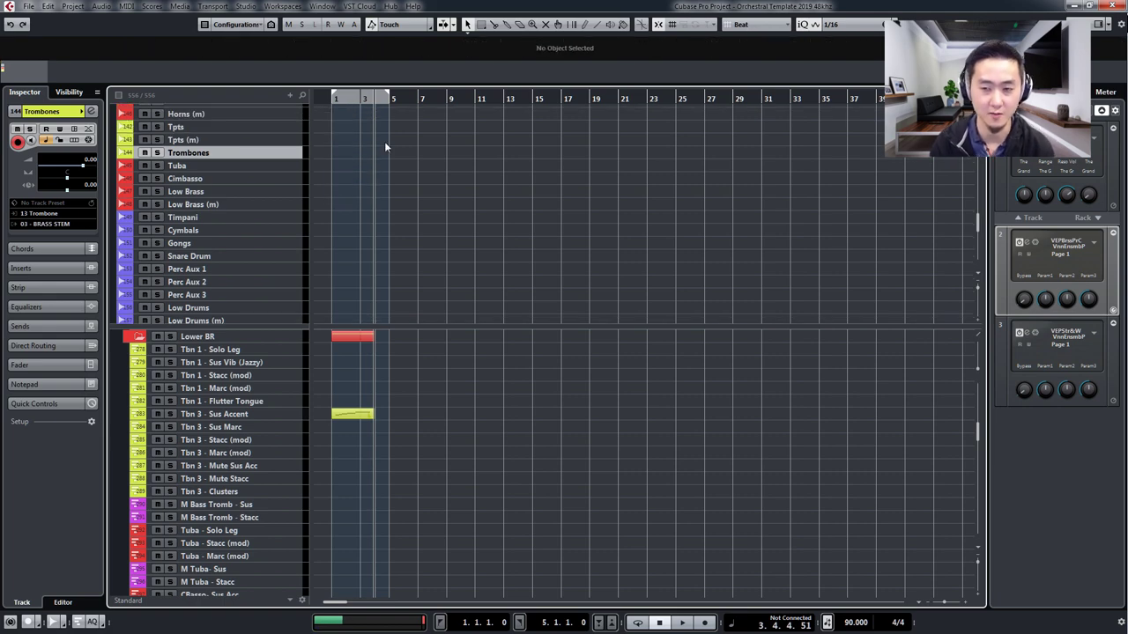
pyautogui.press('Home')
pyautogui.click(353, 417)
pyautogui.press('Delete')
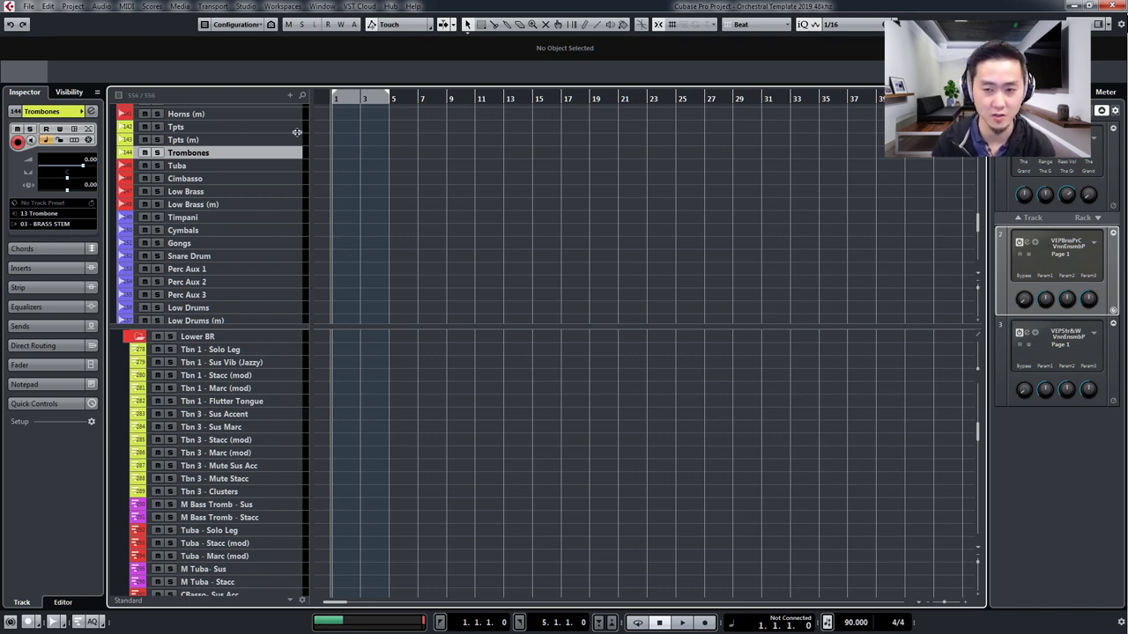
pyautogui.click(53, 212)
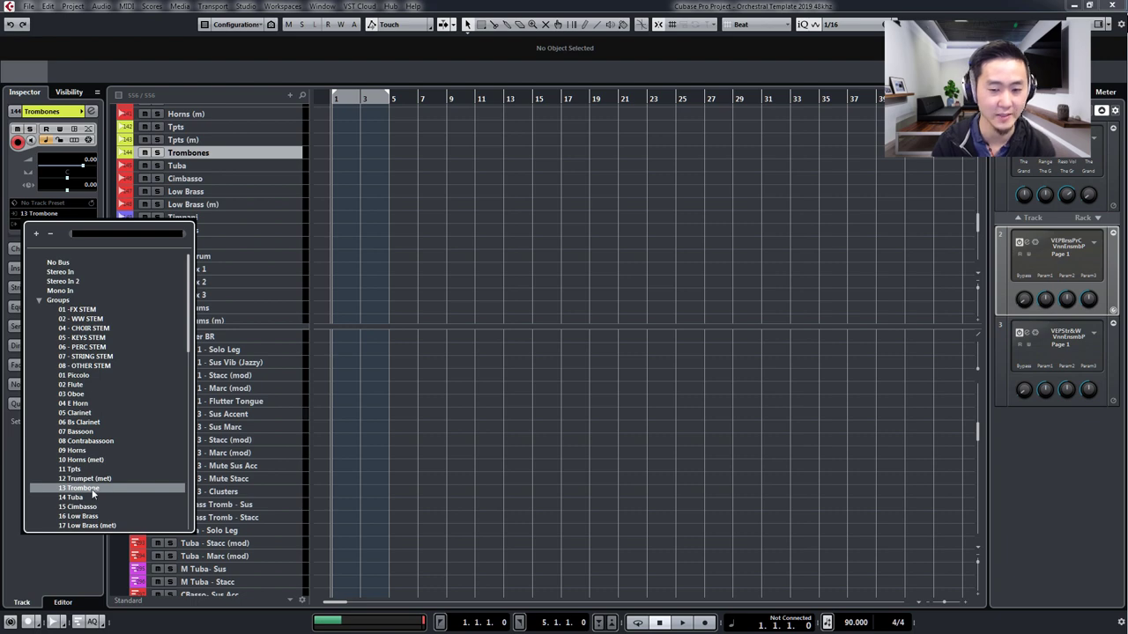
pyautogui.click(21, 525)
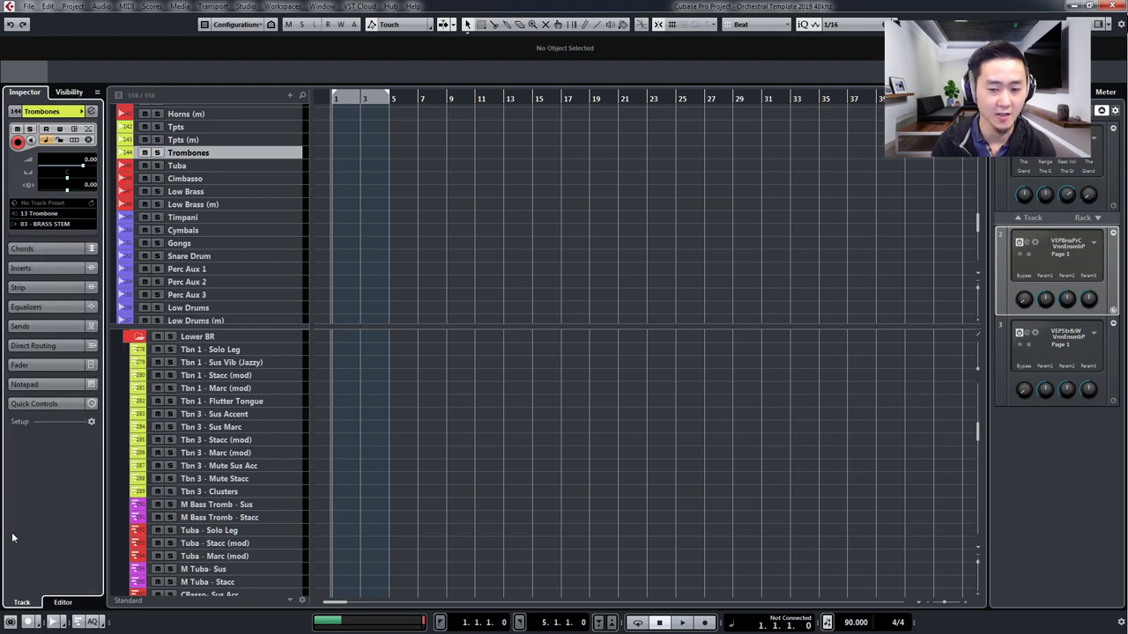